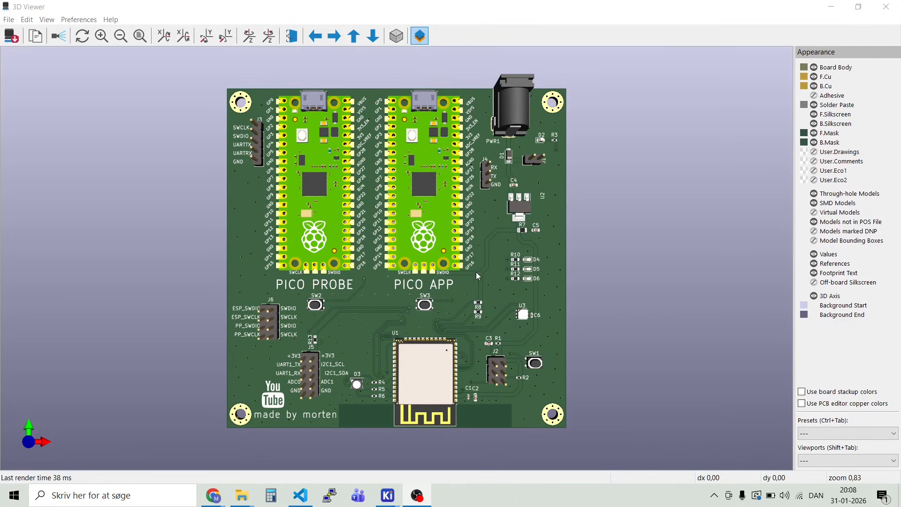
Step: Close the 3D board view and move the U2 reference text closer to the right side of its footprint
mouse_move(477, 269)
left_mouse_down()
mouse_move(481, 248)
mouse_move(474, 271)
left_mouse_up()
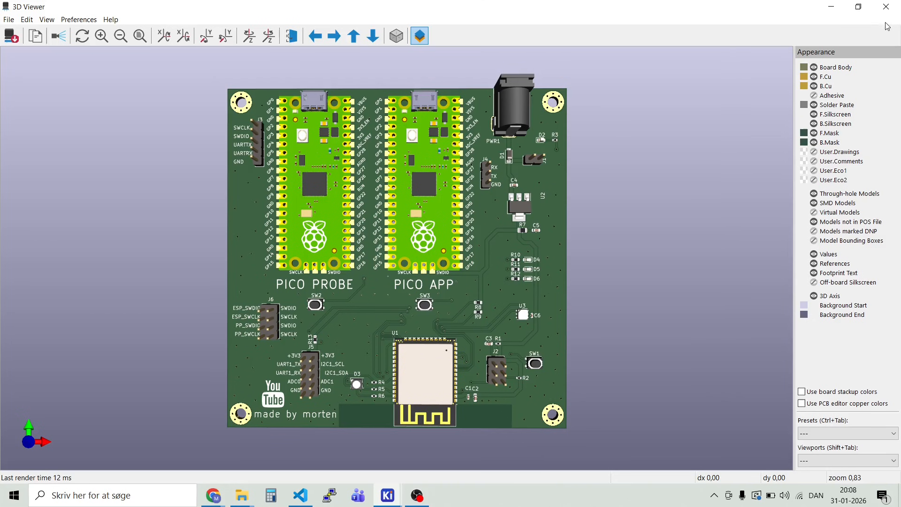
left_click(889, 8)
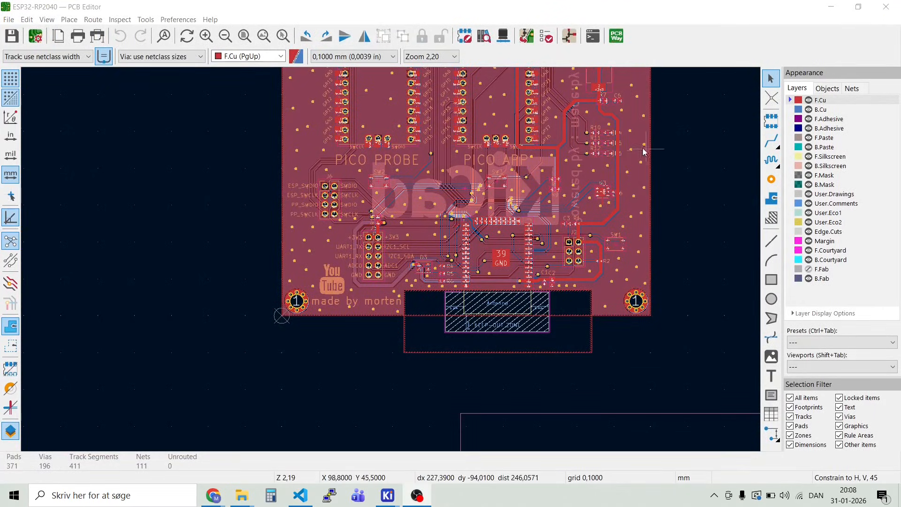
scroll(610, 101, "up", 2)
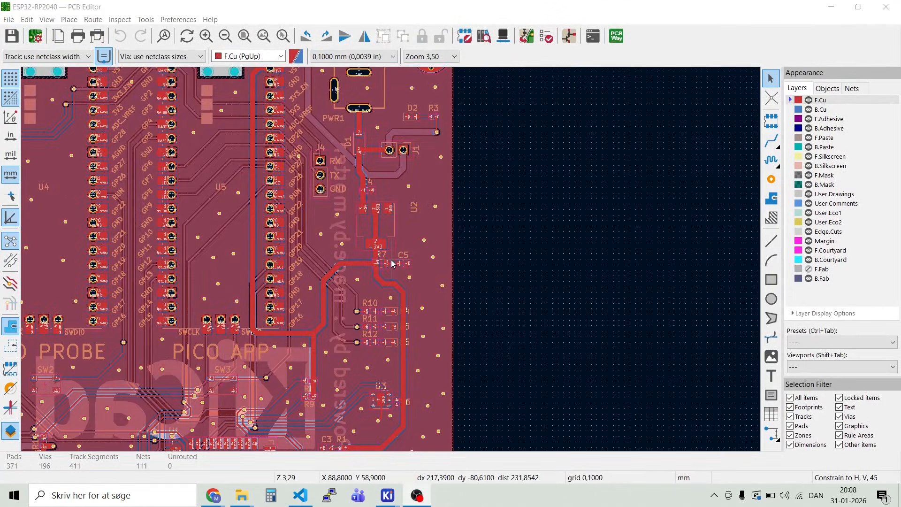
scroll(394, 263, "up", 6)
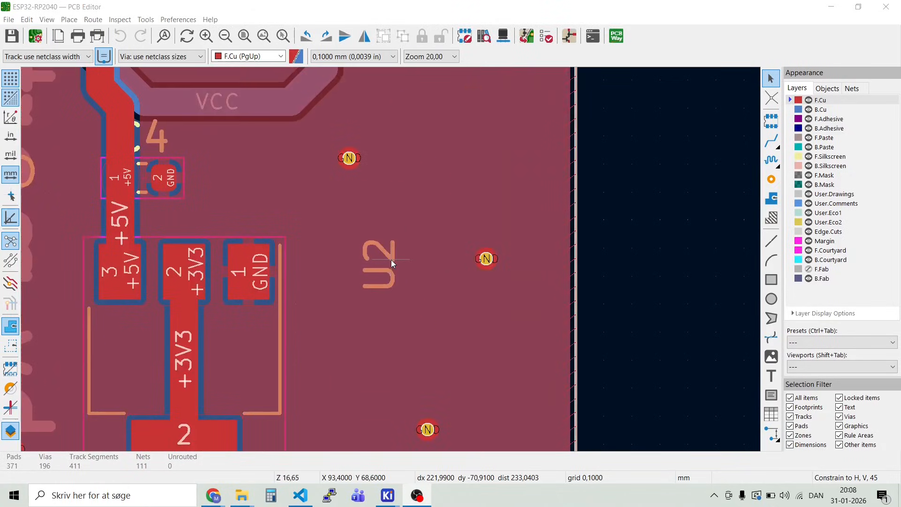
left_click(394, 257)
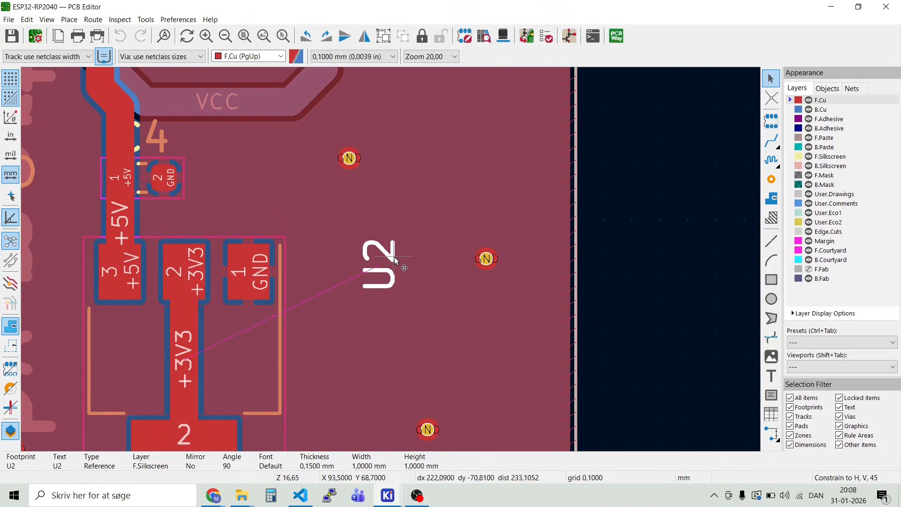
key("m")
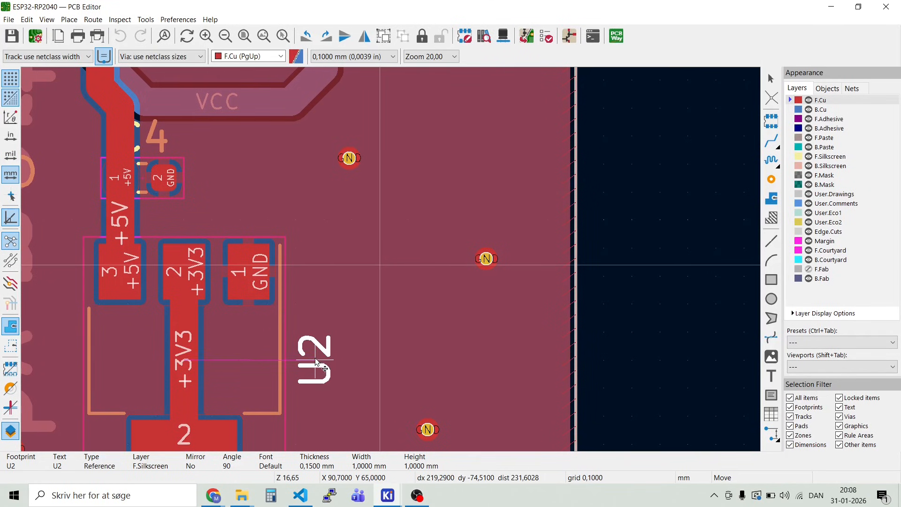
left_click(315, 362)
Step: Left-align the silkscreen labels +3V3, I2C1_SCL, I2C1_SDA, ADC1 and GND beside the even-numbered pins of header J5
scroll(377, 257, "down", 10)
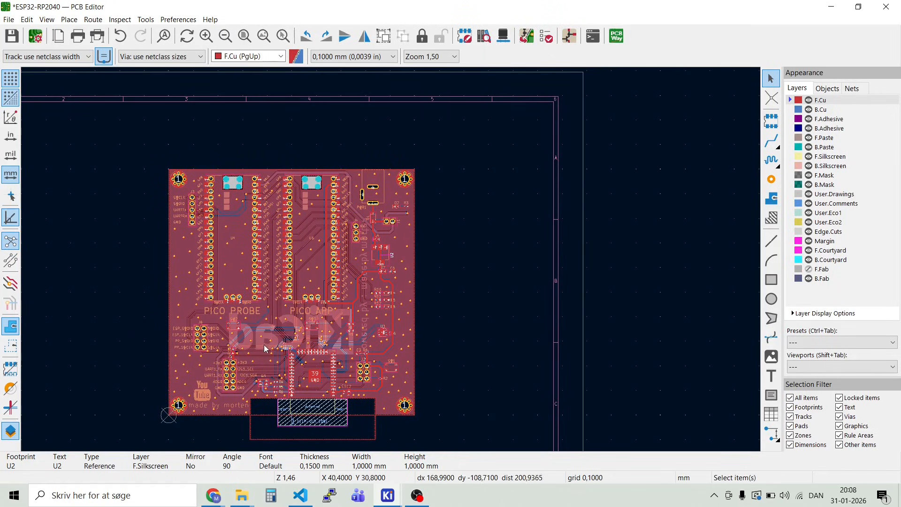
scroll(229, 380, "up", 7)
scroll(392, 262, "up", 4)
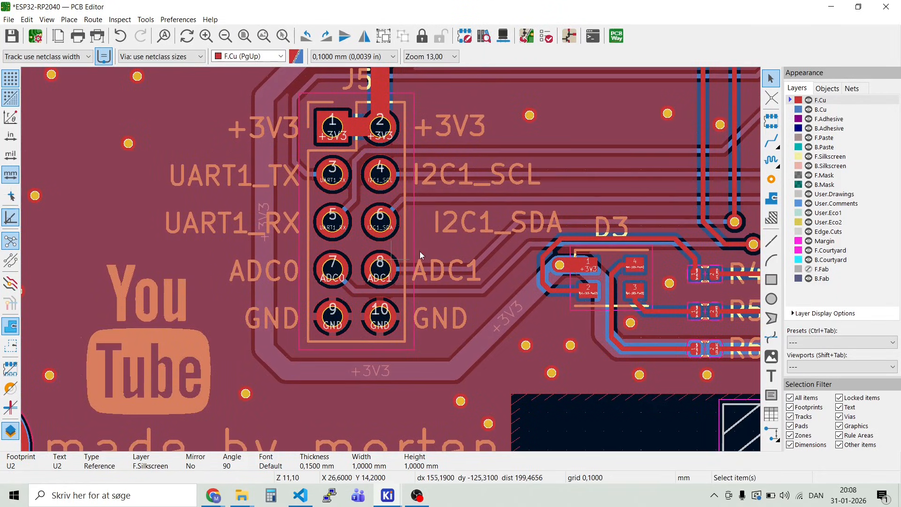
left_click(426, 259)
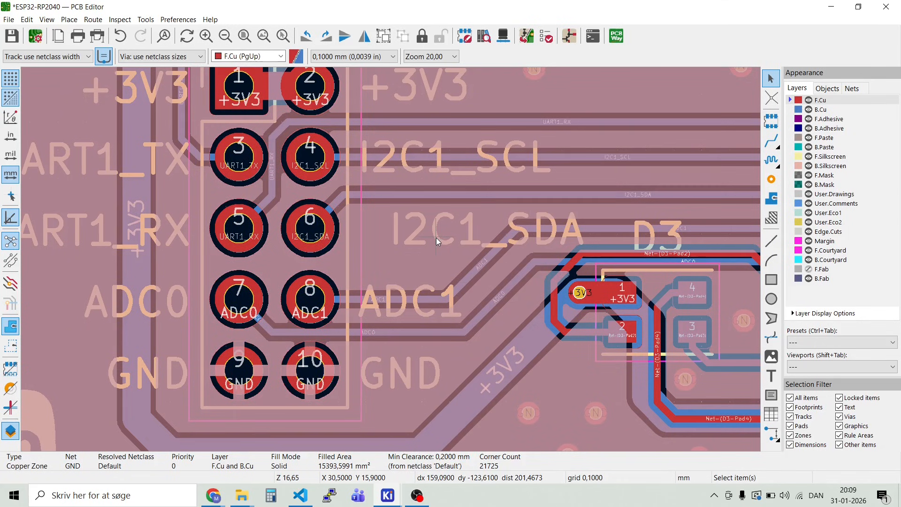
left_click(435, 237)
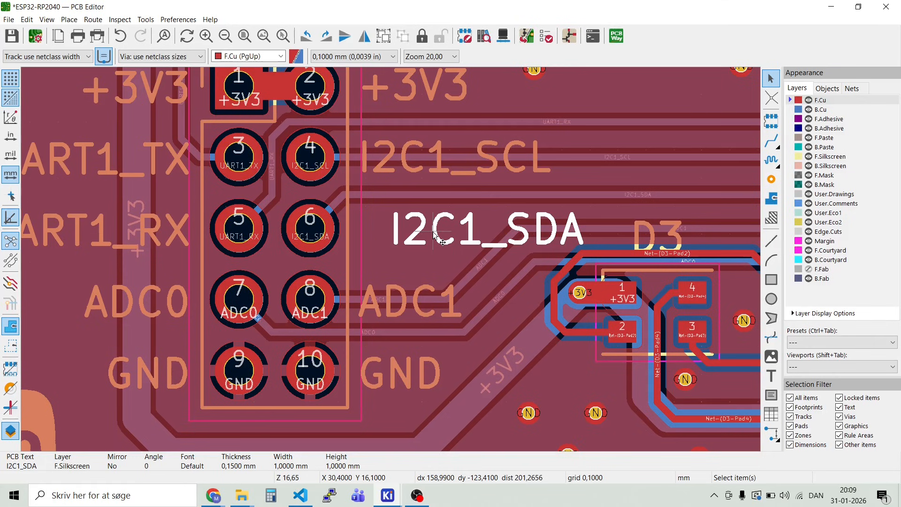
left_click(428, 231)
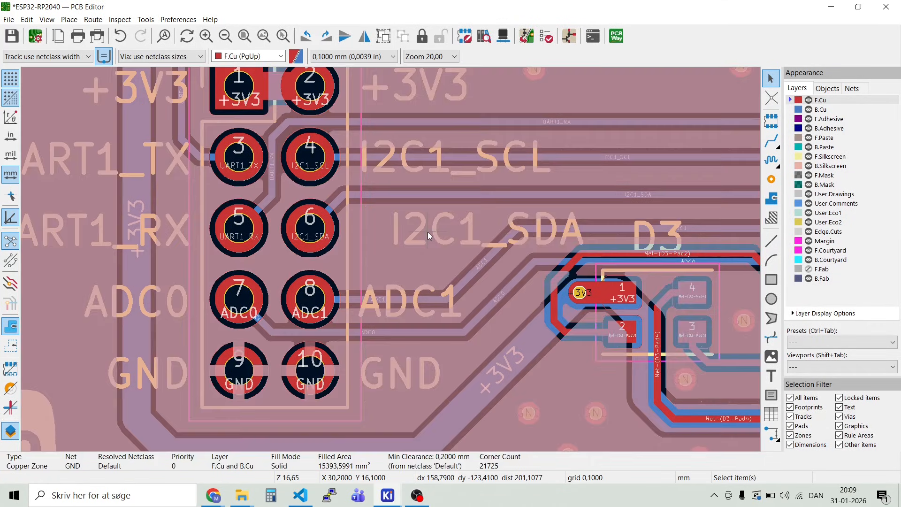
left_click(426, 230)
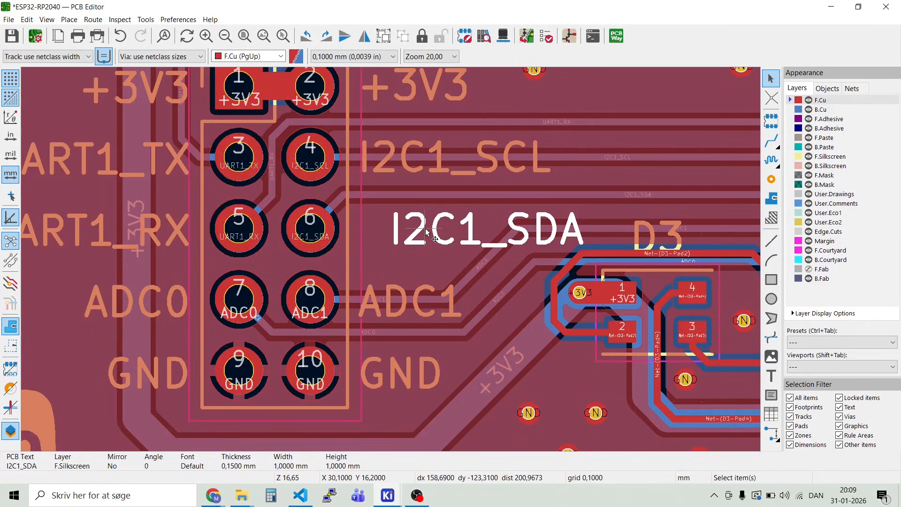
key("m")
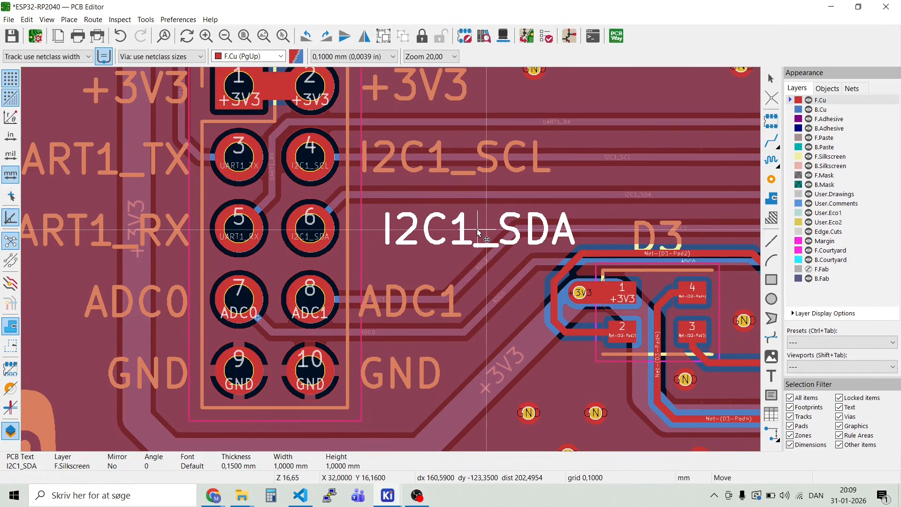
key("Escape")
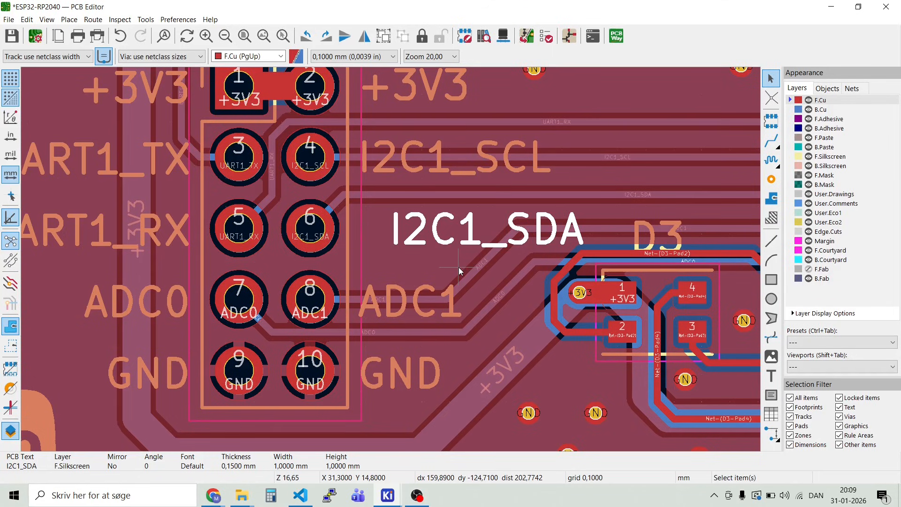
left_click(423, 293, "shift")
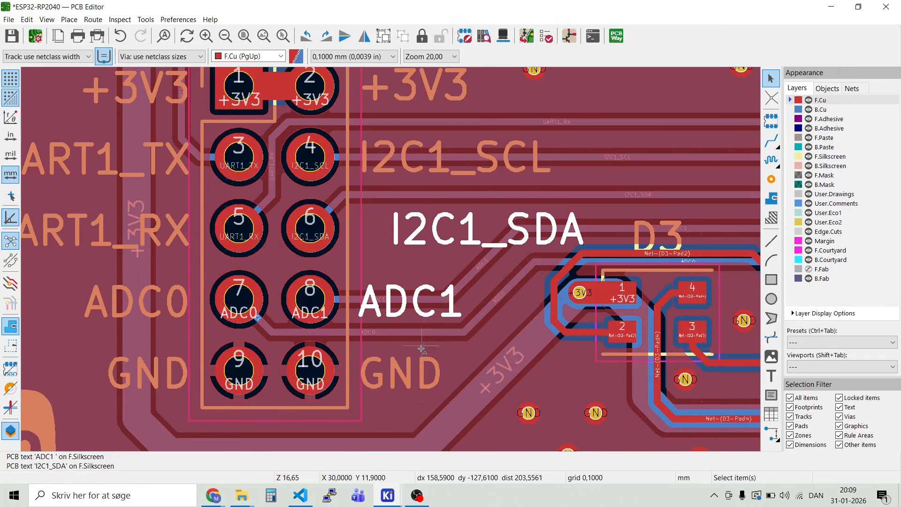
left_click(424, 370, "shift")
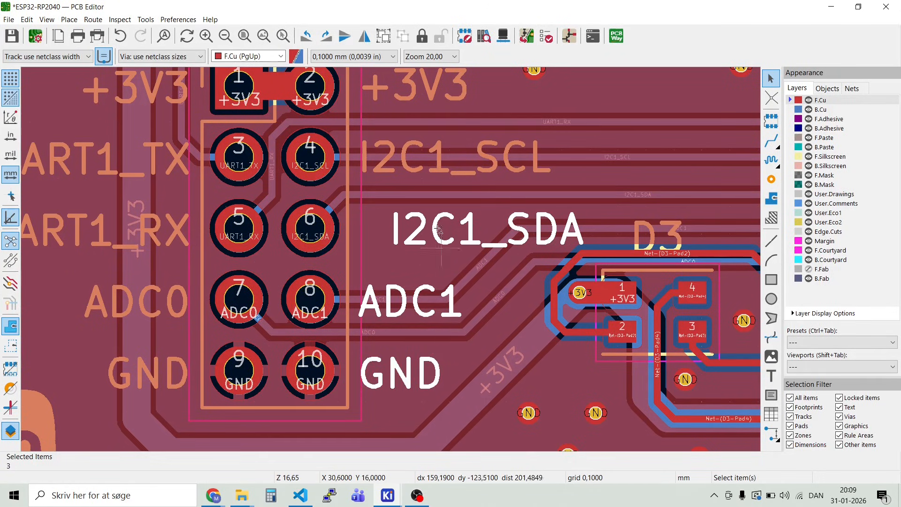
left_click(443, 170, "shift")
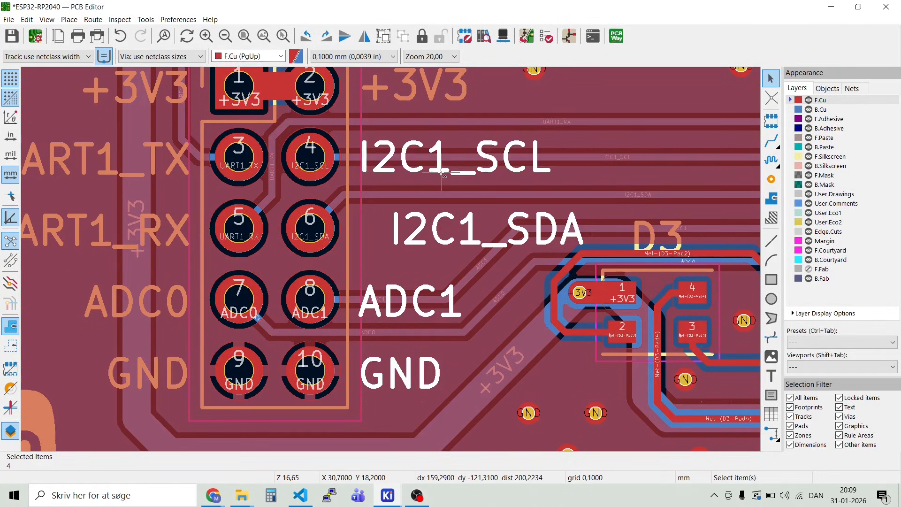
left_click(431, 95, "shift")
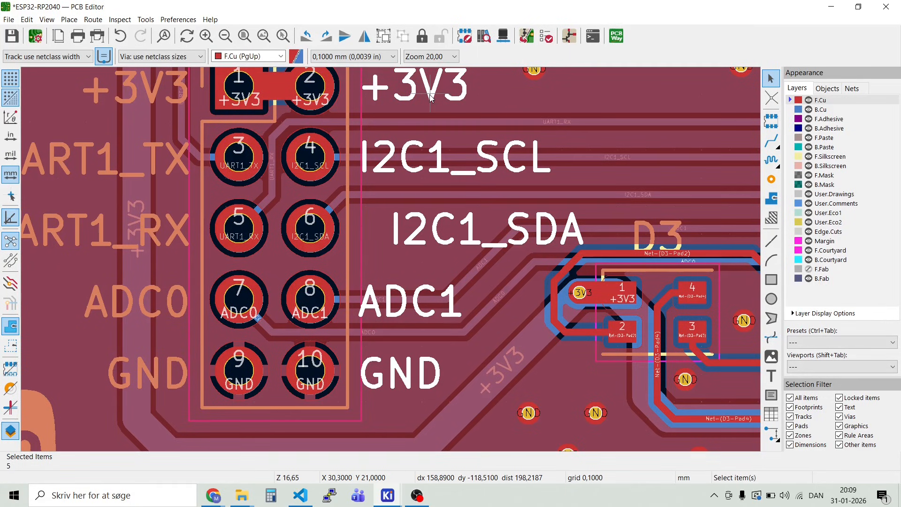
right_click(430, 97)
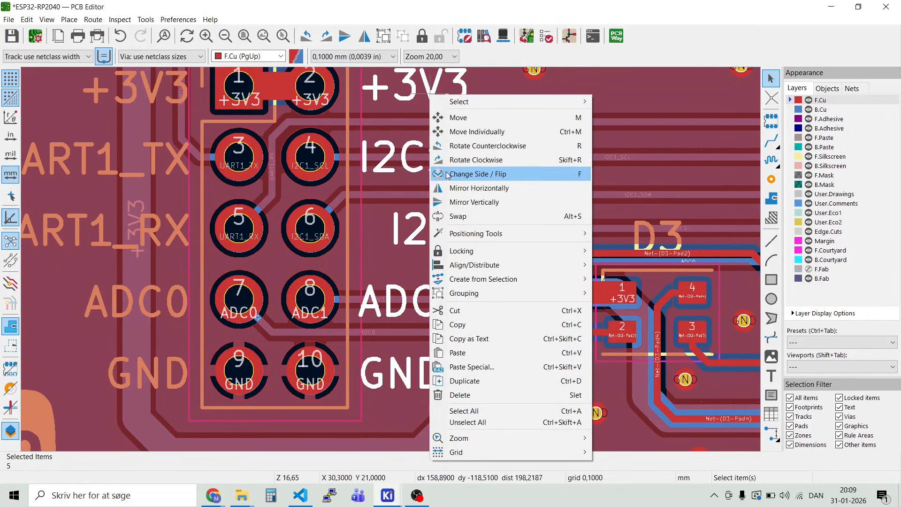
mouse_move(474, 266)
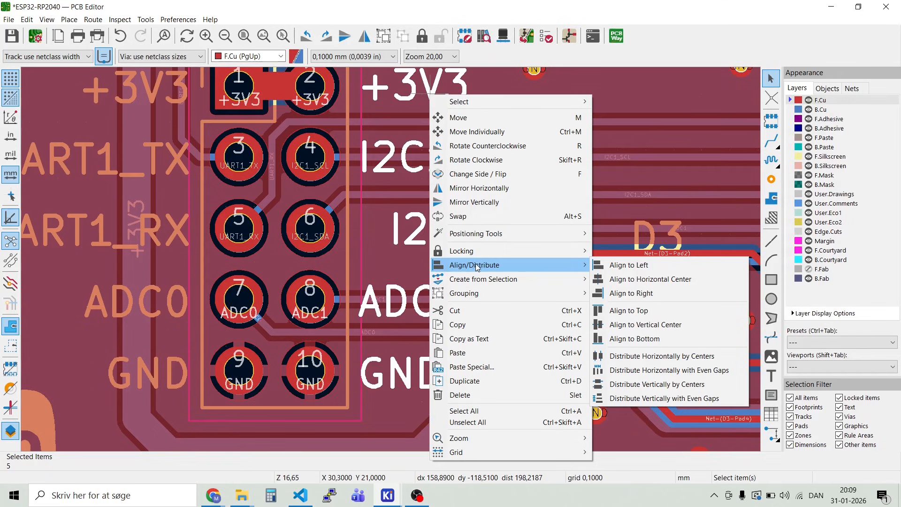
left_click(624, 265)
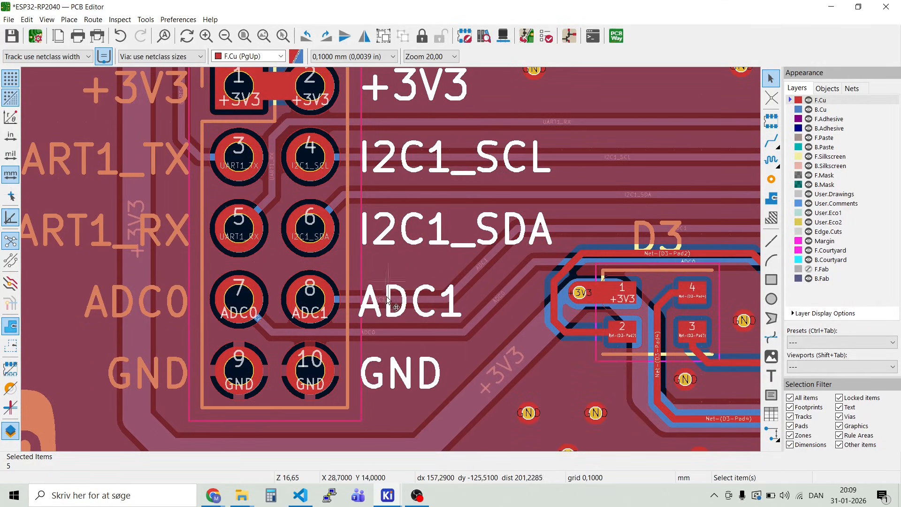
left_click(499, 327)
Step: Hide the F.Cu and B.Cu copper layers
scroll(496, 300, "down", 3)
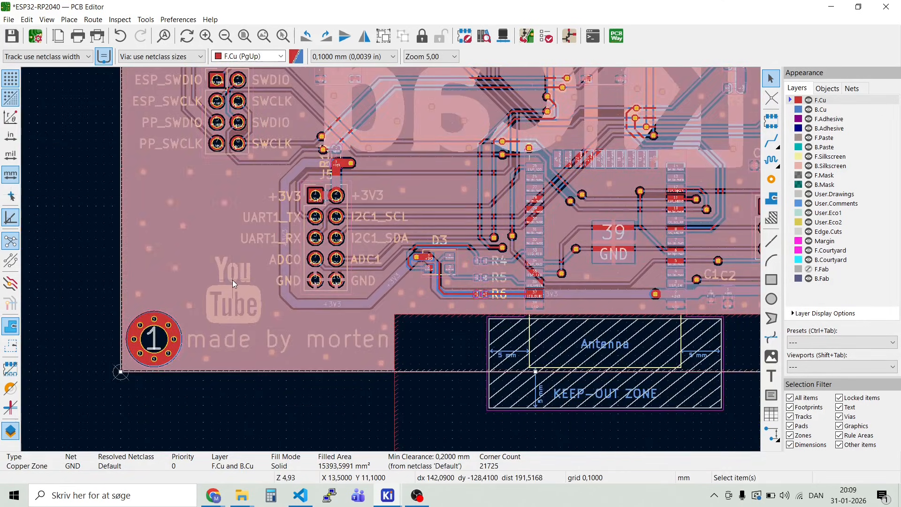
left_click(809, 101)
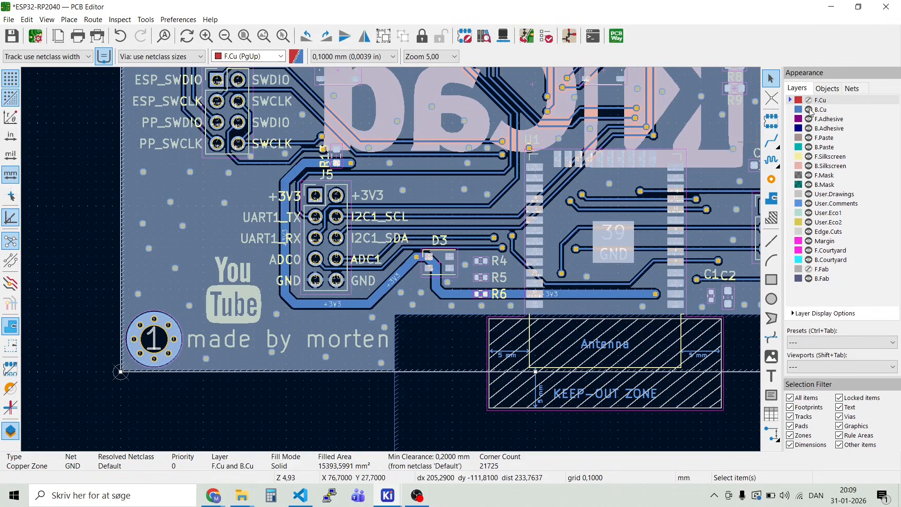
left_click(809, 110)
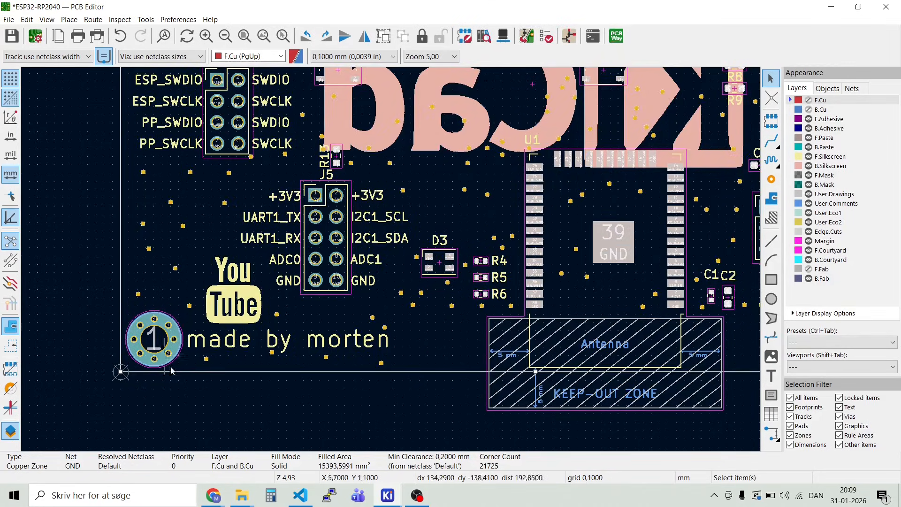
Step: Fillet the corners of the rectangular Edge.Cuts board outline with a 4 mm radius
scroll(118, 358, "up", 5)
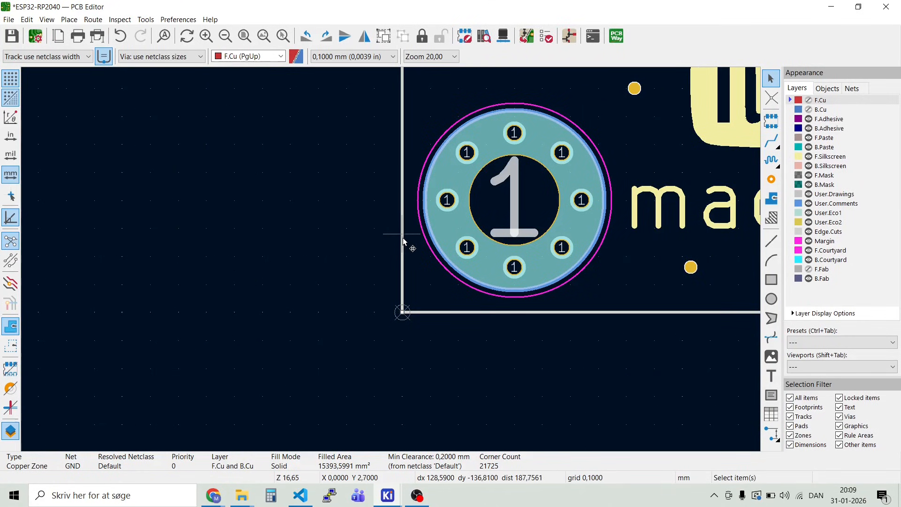
left_click(402, 251)
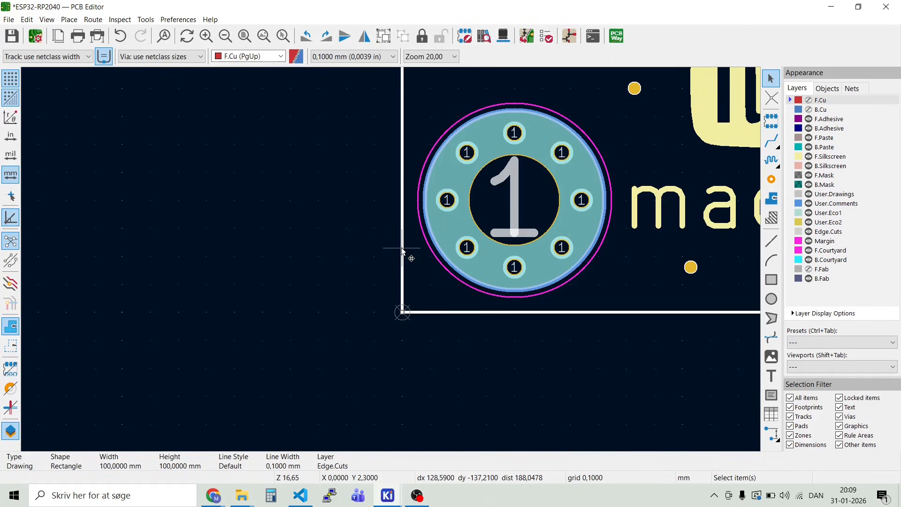
right_click(401, 250)
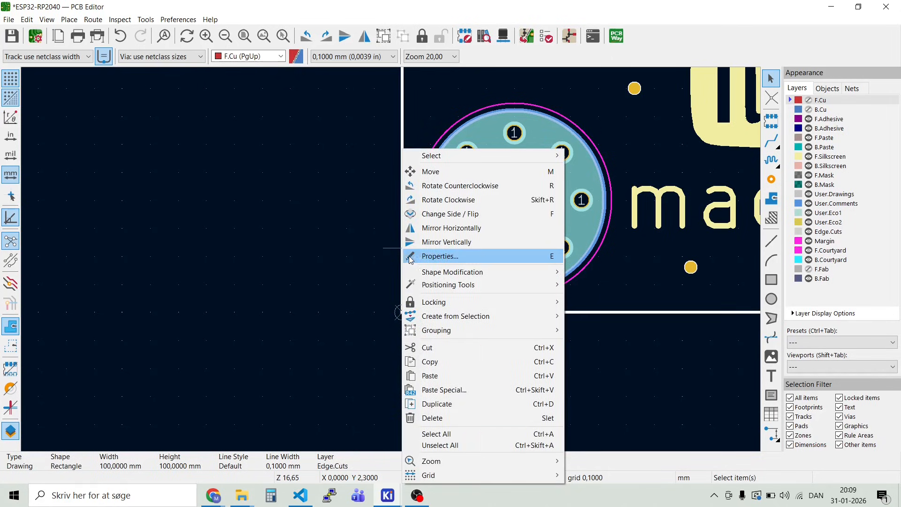
mouse_move(427, 275)
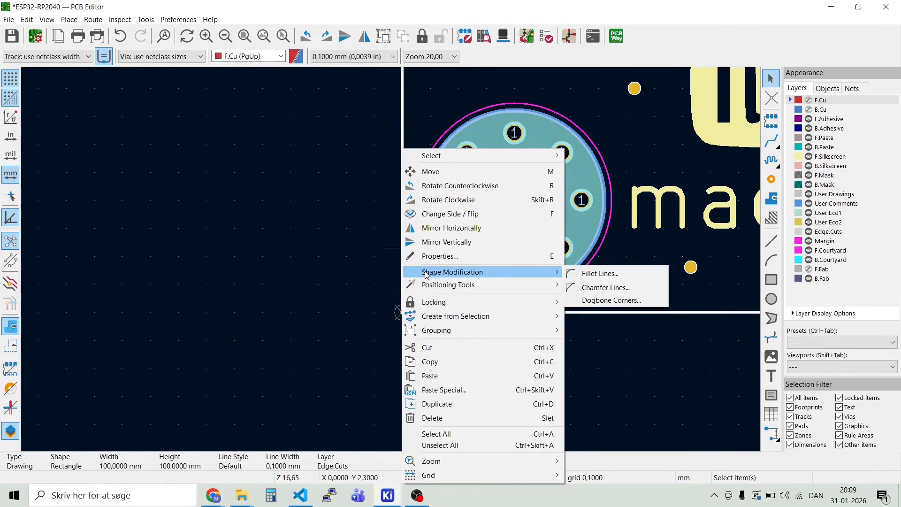
left_click(589, 274)
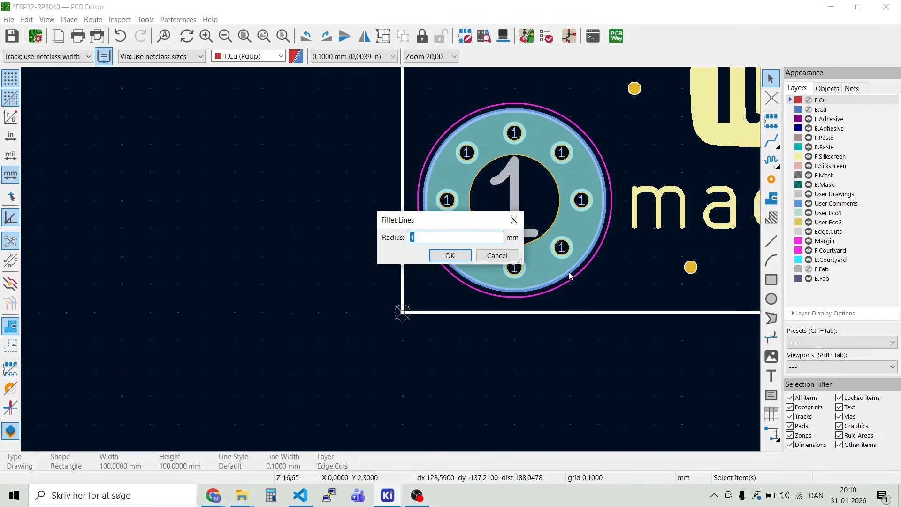
type("4")
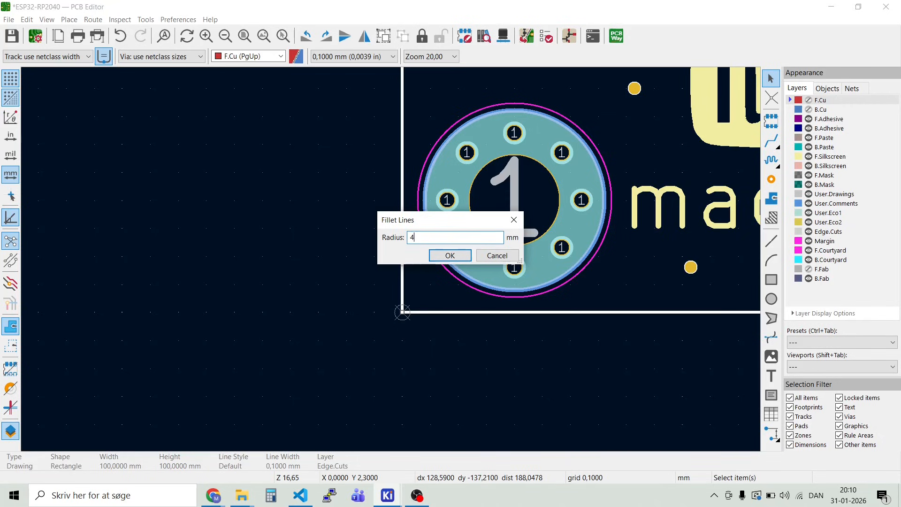
left_click(450, 256)
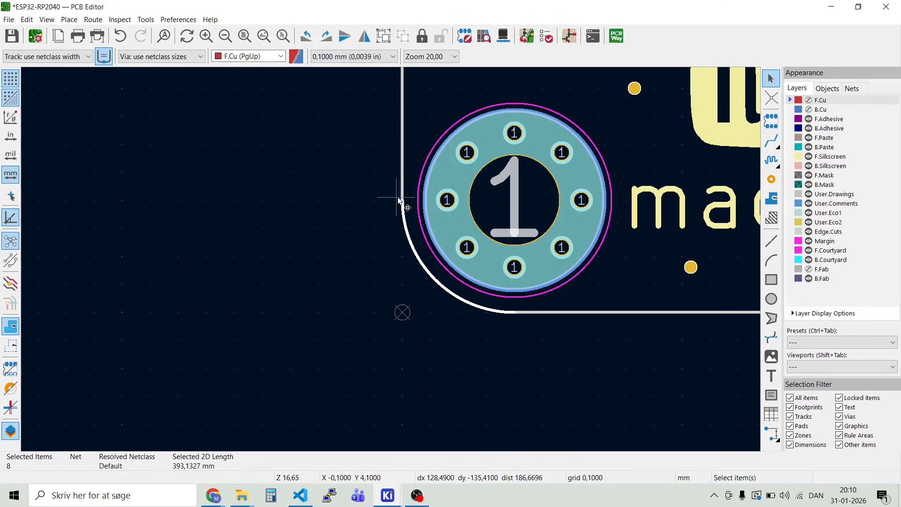
Step: Check the rounded board outline and make the B.Cu and F.Cu layers visible again
scroll(395, 262, "down", 6)
scroll(392, 262, "down", 3)
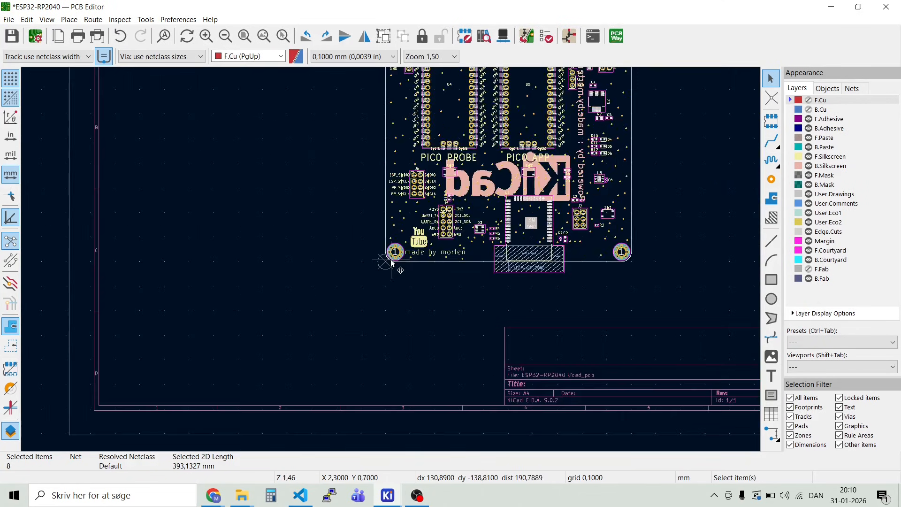
scroll(643, 225, "down", 1)
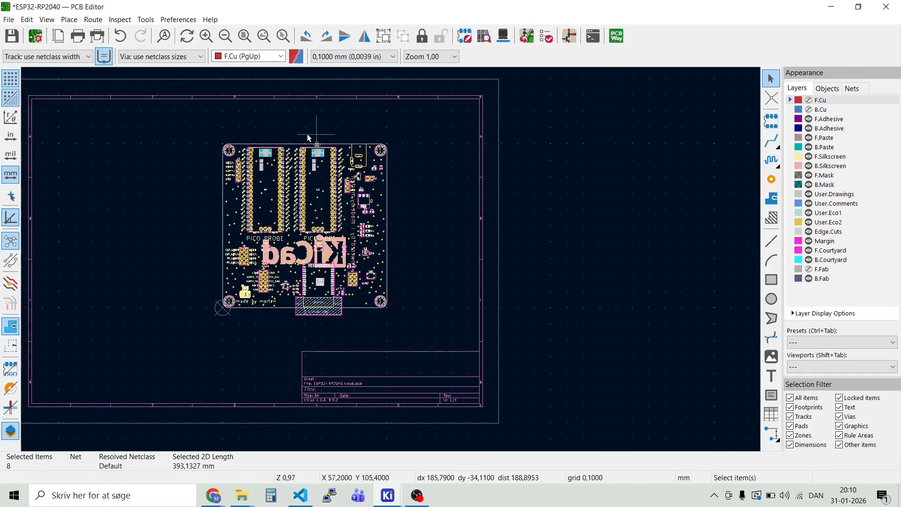
scroll(307, 166, "up", 5)
scroll(393, 264, "up", 2)
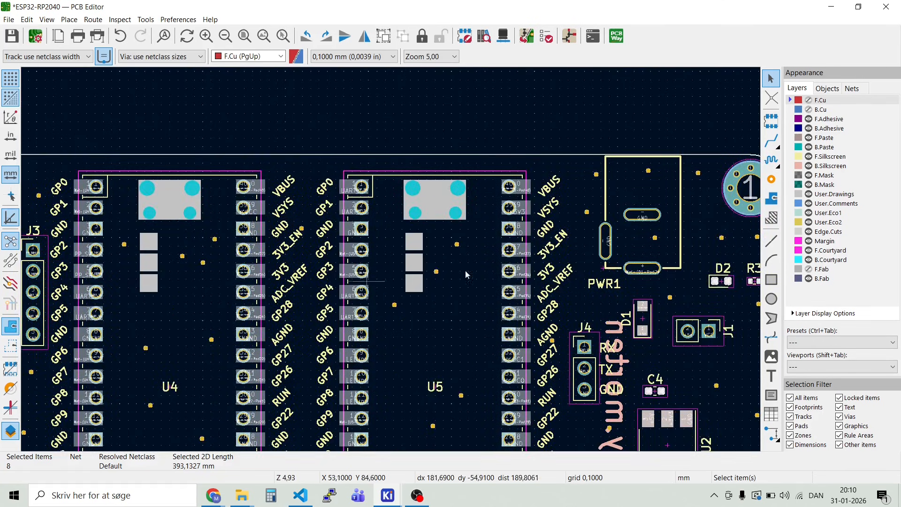
left_click(809, 109)
left_click(808, 100)
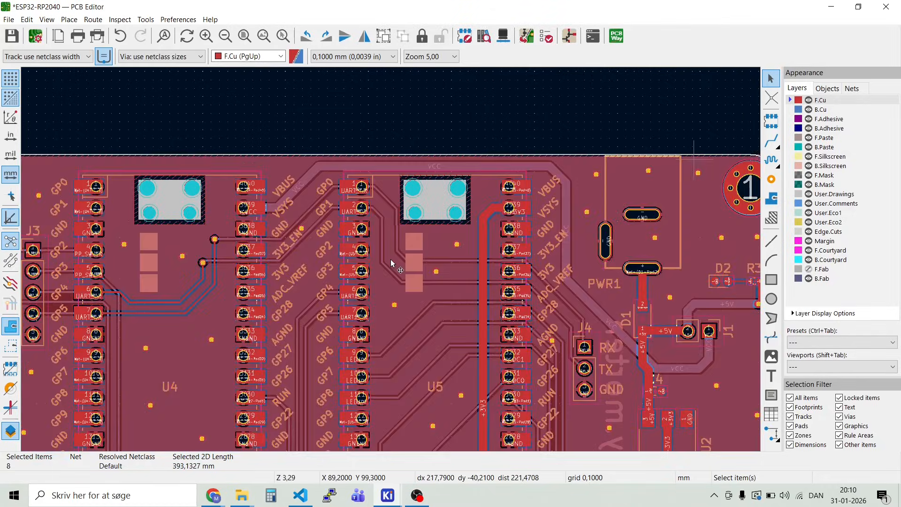
Step: Refill all copper zones so they follow the rounded corners of the board outline
scroll(694, 161, "down", 4)
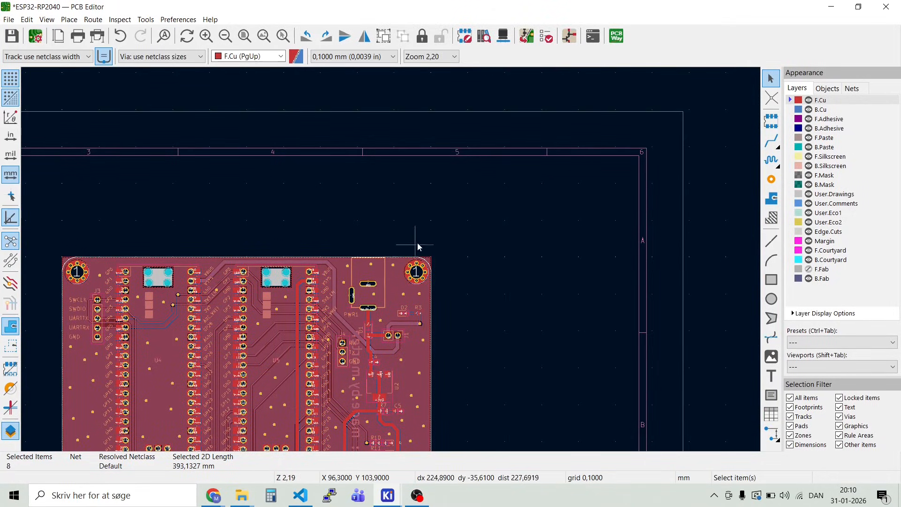
scroll(418, 260, "up", 10)
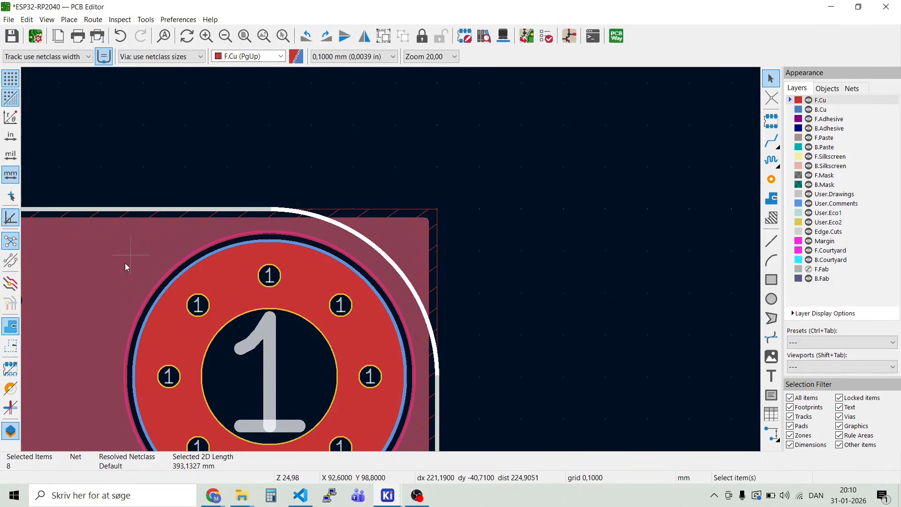
key("b")
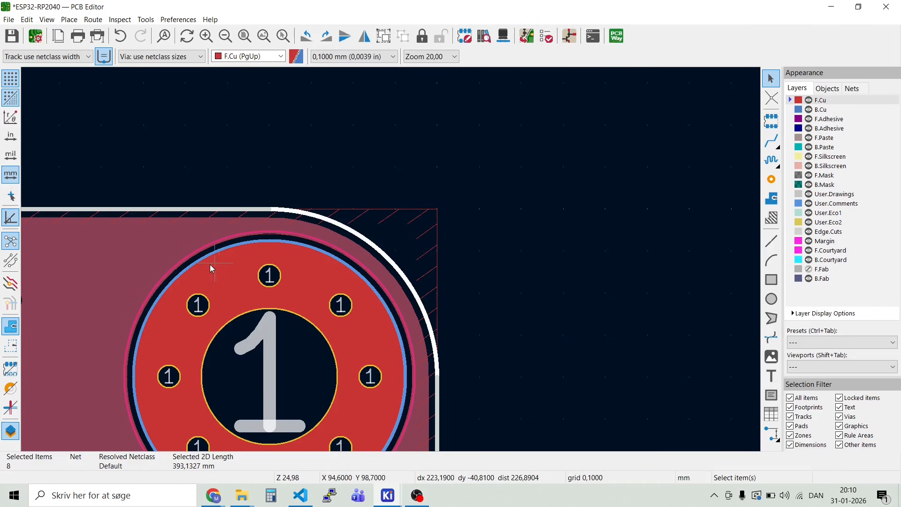
Step: Examine the refilled copper zones at the rounded corners and across the whole board
scroll(210, 264, "down", 5)
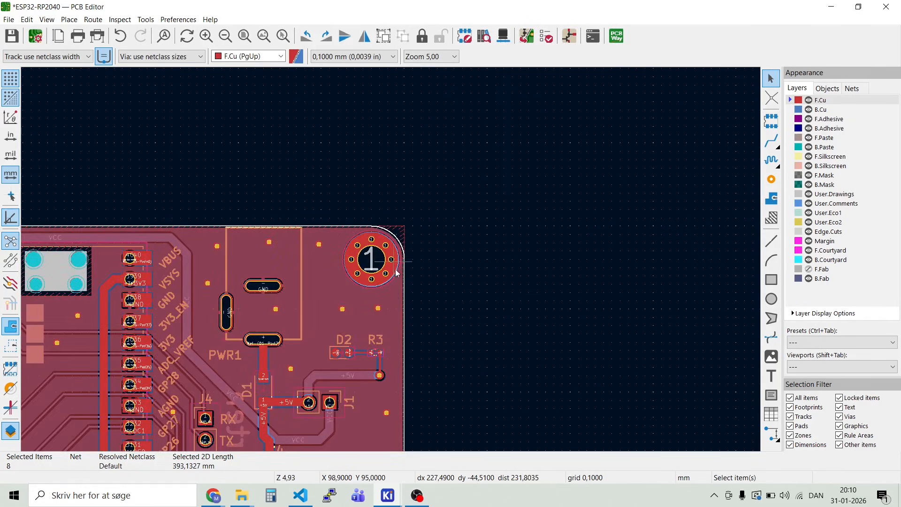
scroll(396, 272, "down", 4)
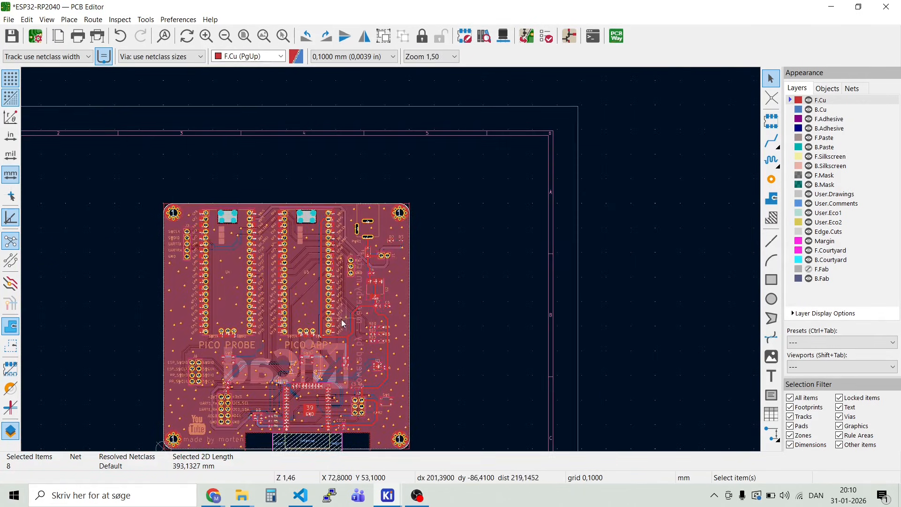
scroll(343, 322, "up", 3)
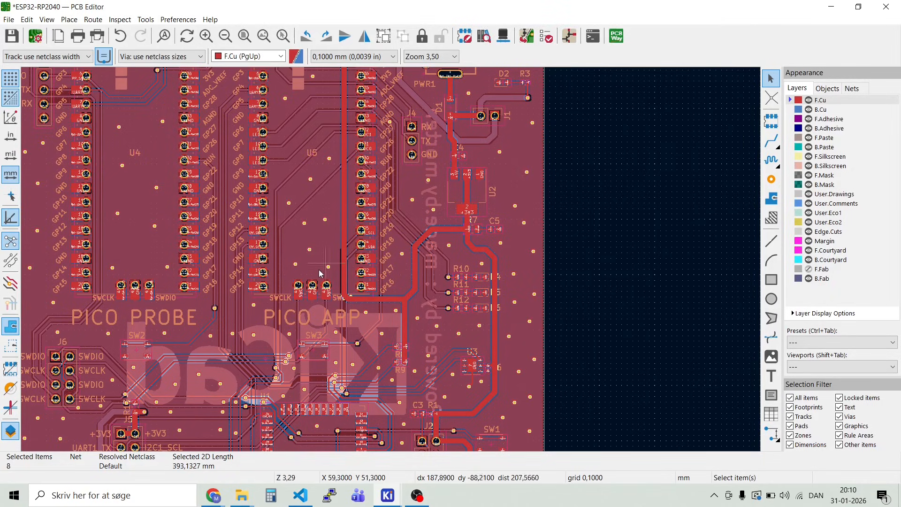
scroll(319, 273, "down", 3)
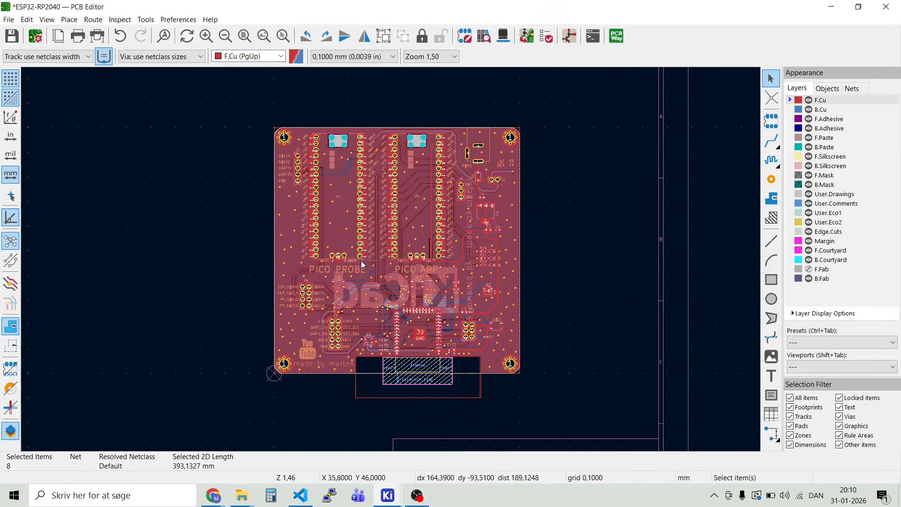
scroll(362, 266, "up", 3)
scroll(393, 265, "down", 3)
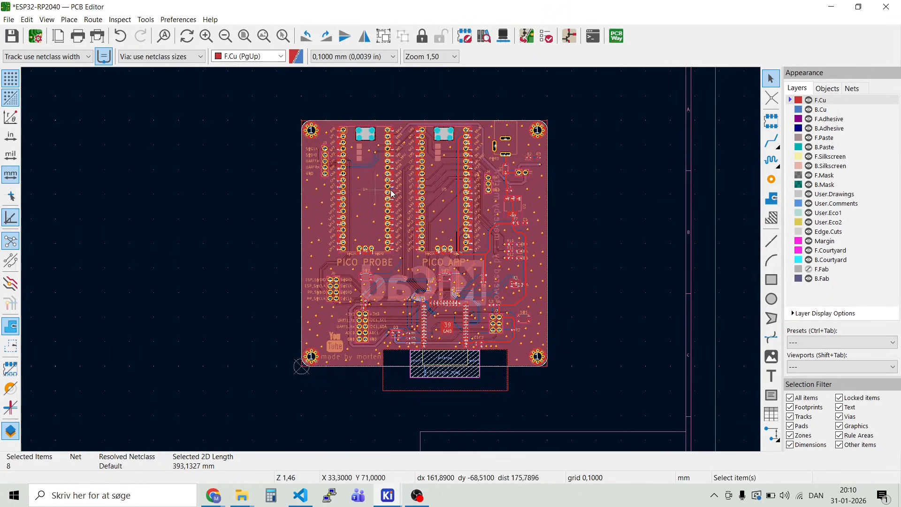
scroll(392, 193, "up", 3)
scroll(392, 261, "down", 3)
scroll(279, 217, "up", 2)
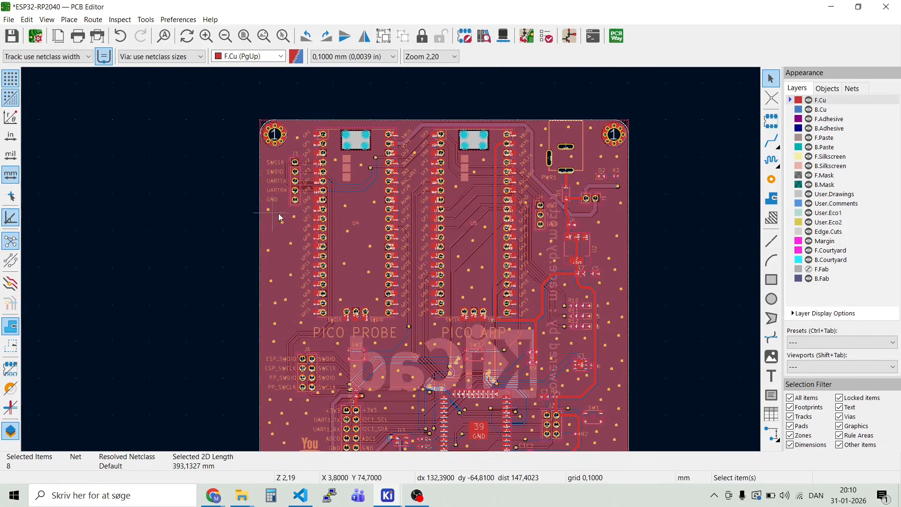
Step: Run the design rules check on the board and move its window fully into view
left_click(124, 22)
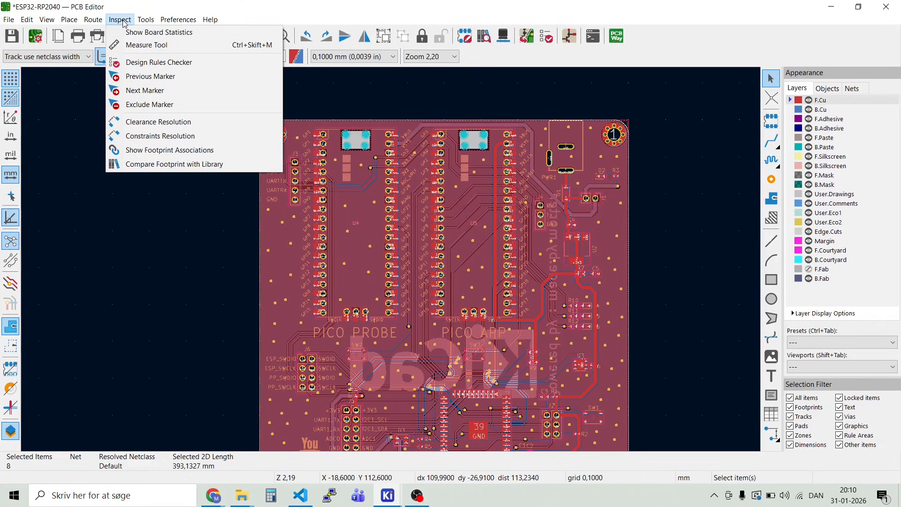
left_click(153, 64)
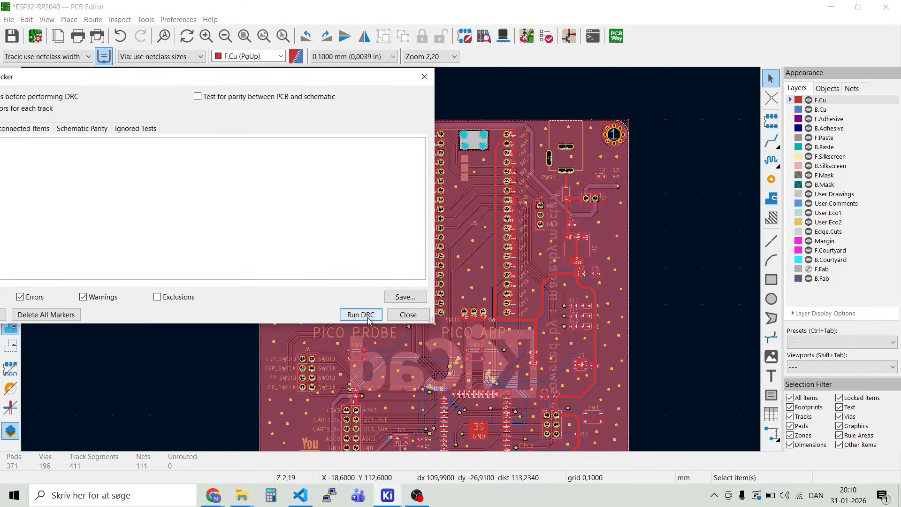
left_click(368, 320)
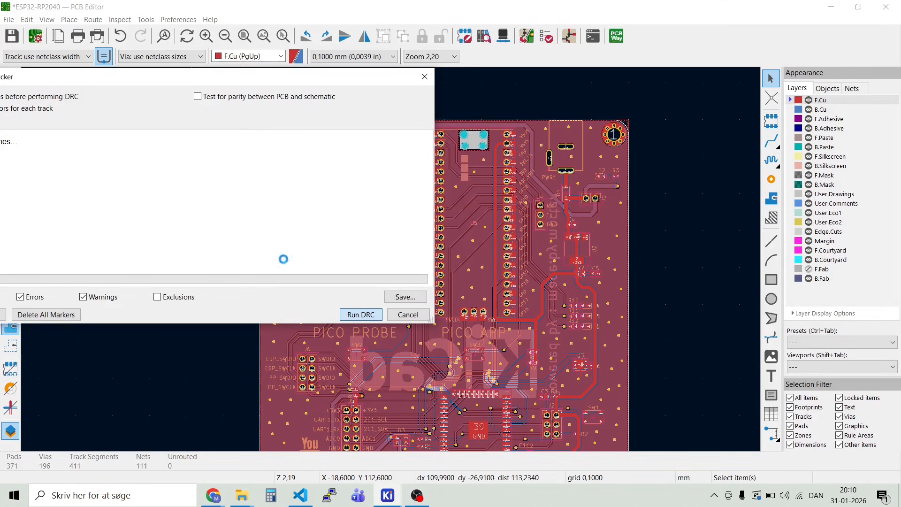
left_click_drag(233, 78, 353, 69)
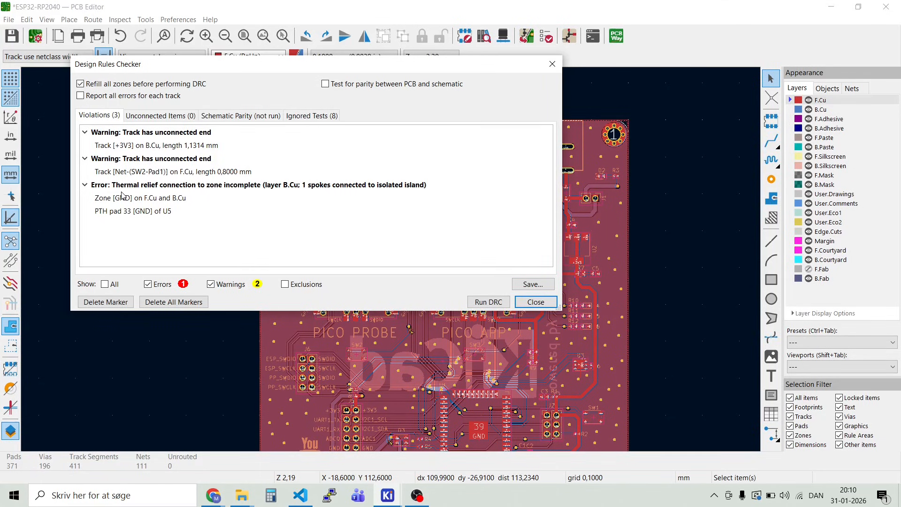
Step: Locate the first unconnected-end warning and delete the redundant 1,1314 mm +3V3 track segment on B.Cu beside D3
left_click(112, 136)
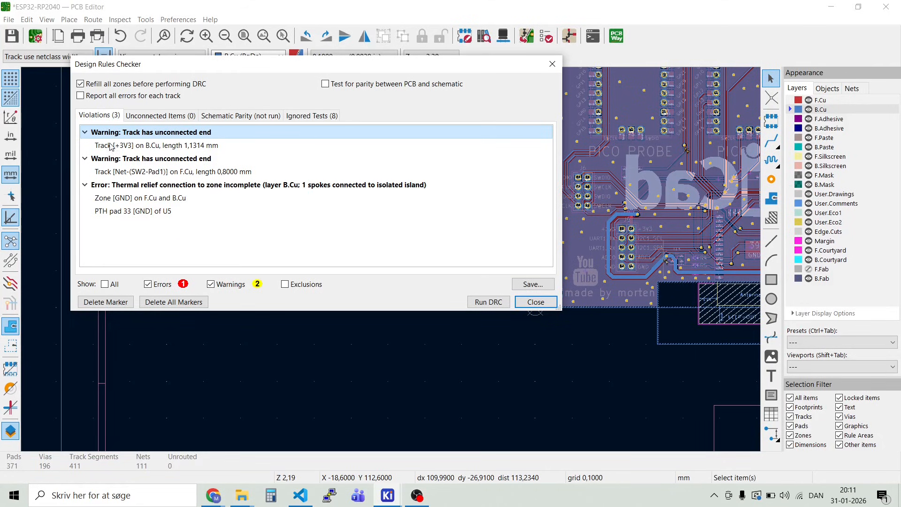
key("Escape")
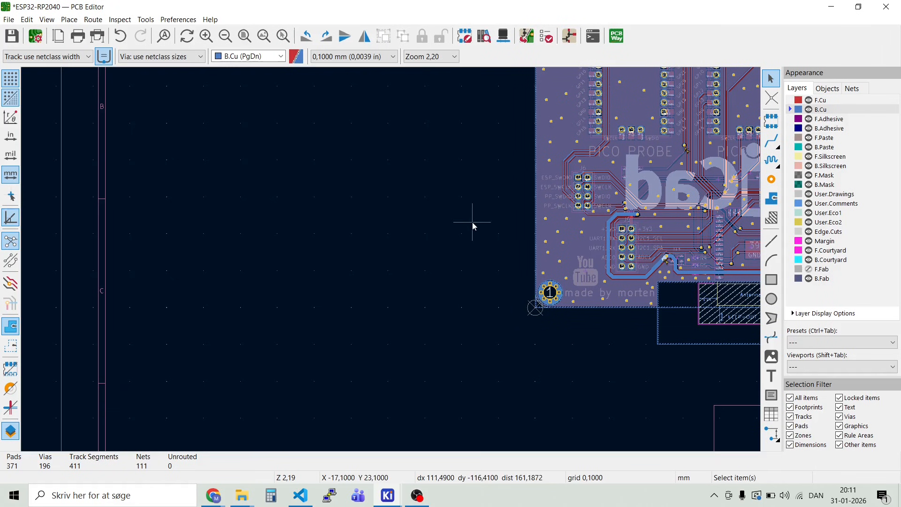
scroll(659, 242, "up", 5)
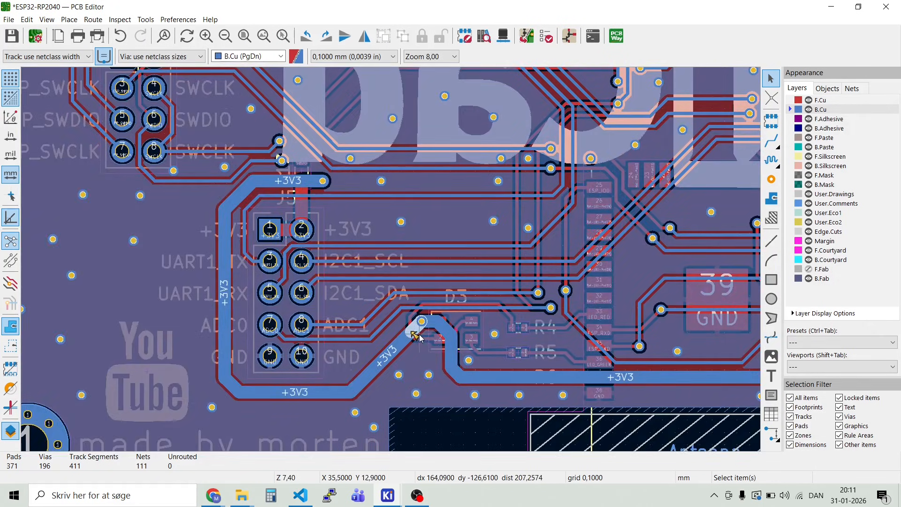
scroll(415, 333, "up", 5)
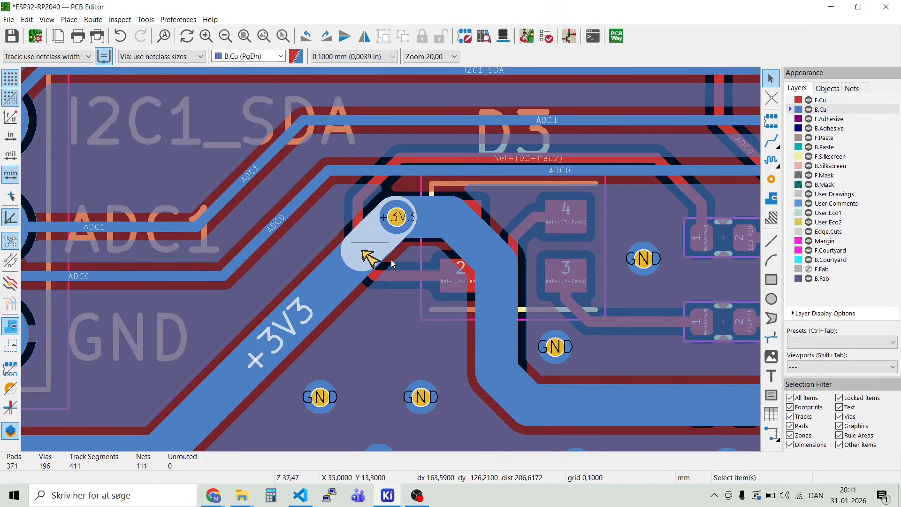
scroll(379, 251, "up", 3)
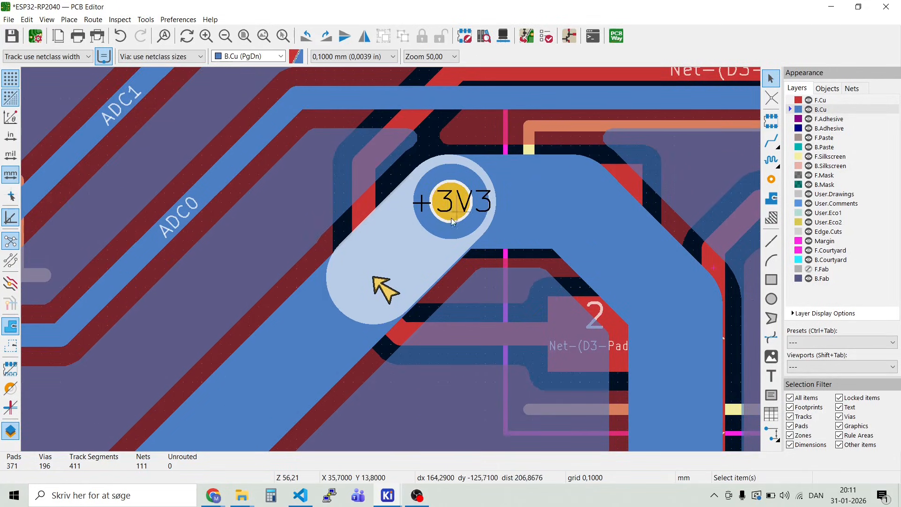
left_click(389, 239)
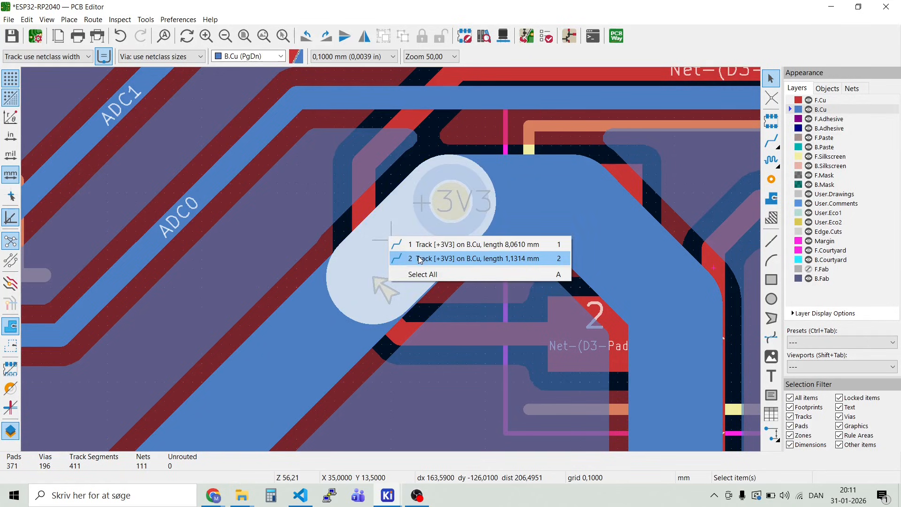
left_click(420, 259)
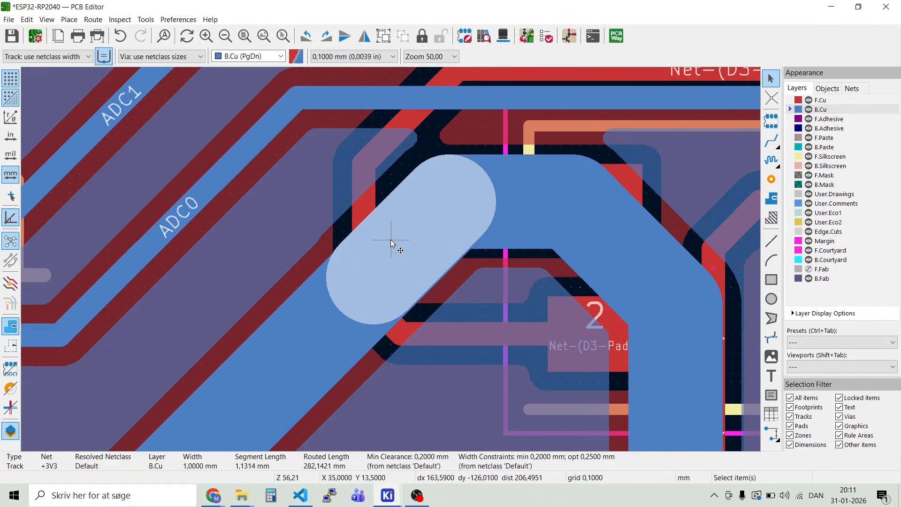
key("Delete")
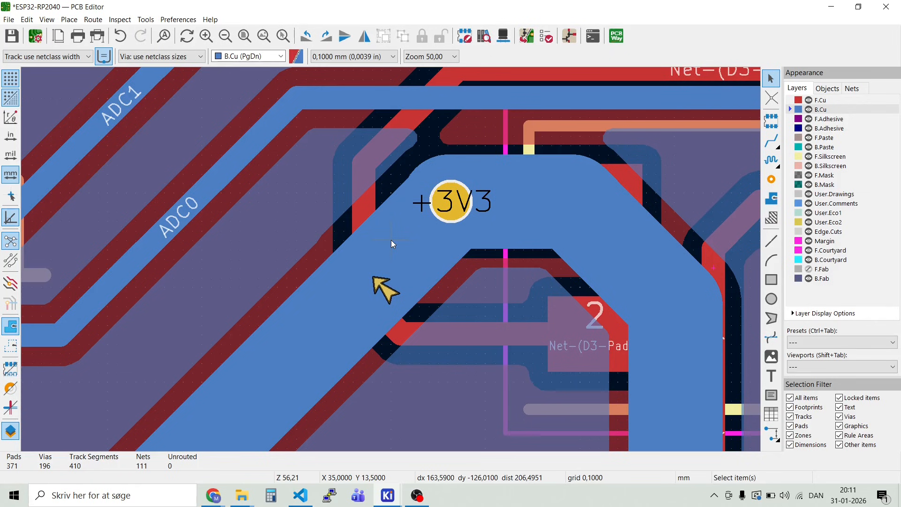
Step: Run the design rules check again on the board without the redundant +3V3 segment
scroll(393, 243, "down", 1)
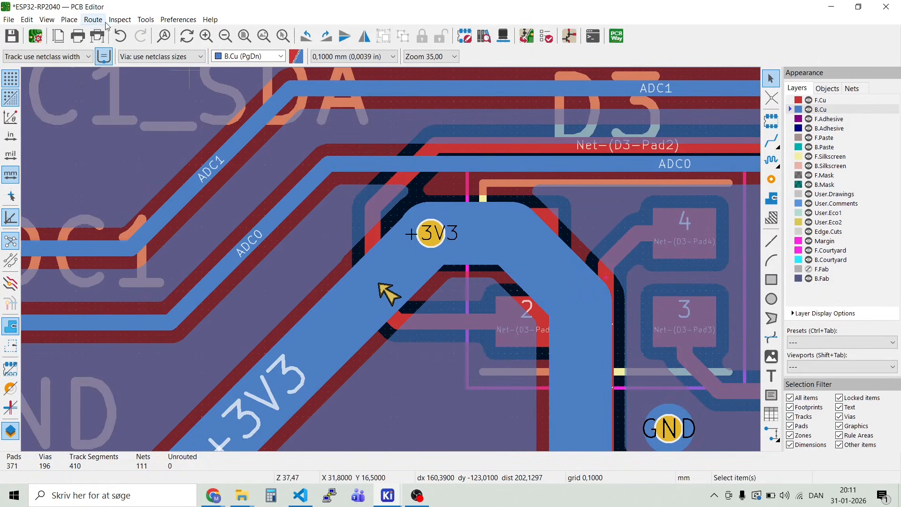
left_click(119, 21)
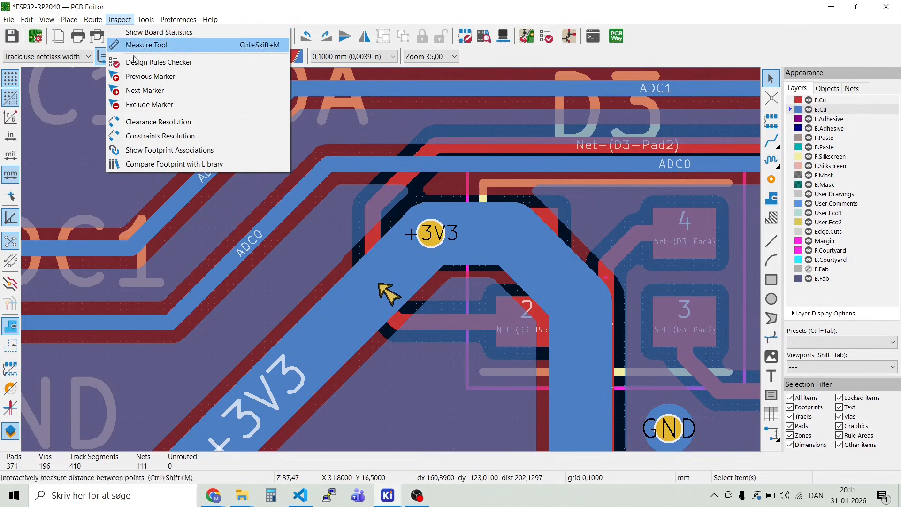
left_click(136, 62)
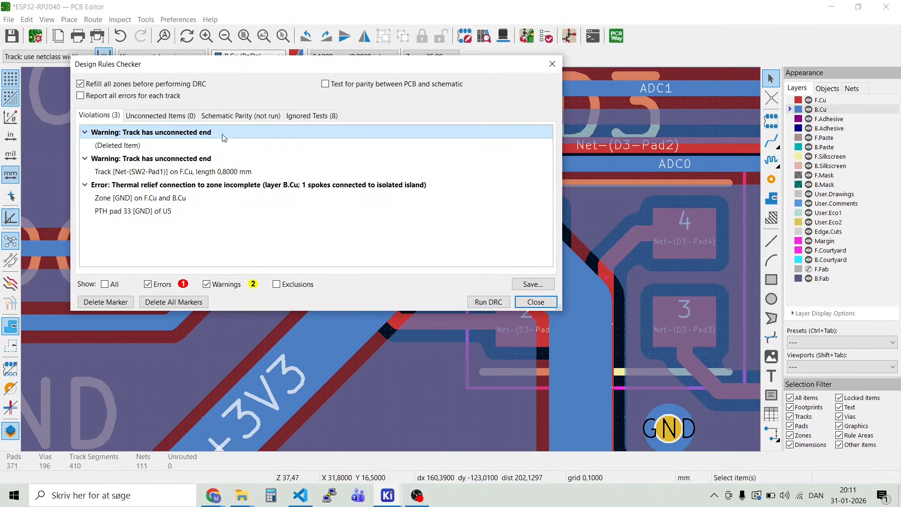
left_click(485, 303)
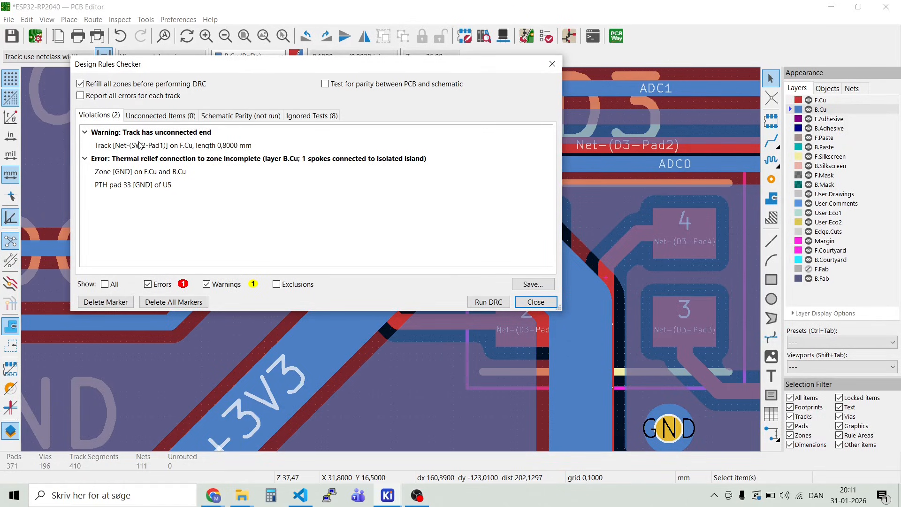
Step: Locate the remaining unconnected-end warning and delete the redundant 0,8000 mm Net-(SW2-Pad1) track segment on F.Cu
double_click(136, 146)
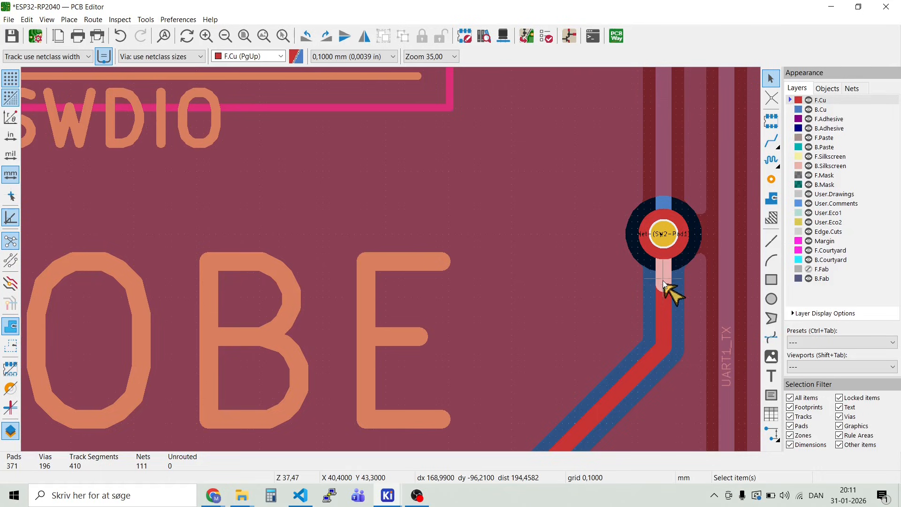
key("Delete")
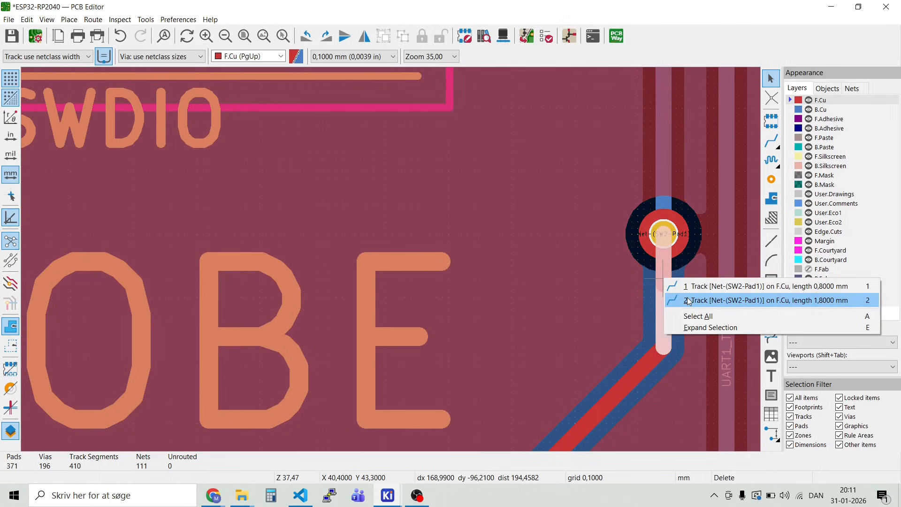
left_click(686, 286)
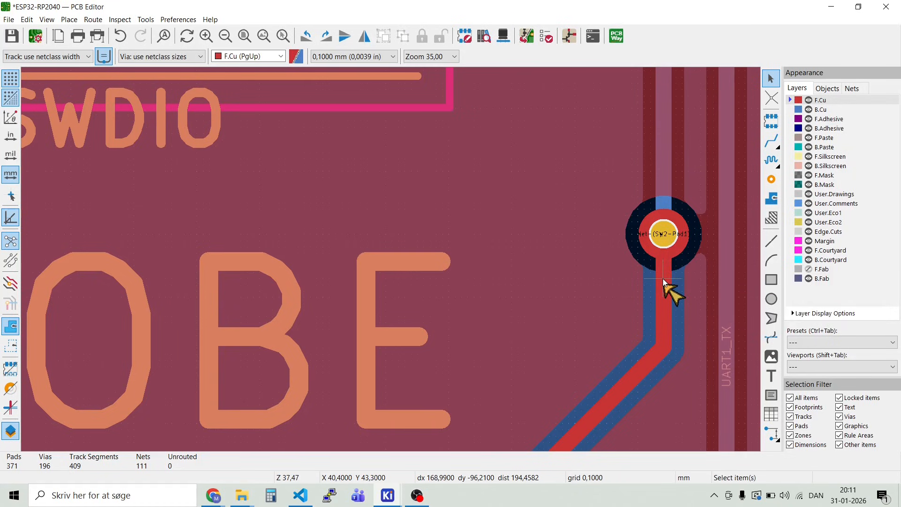
Step: Check the via and the remaining Net-(SW2-Pad1) track segments on F.Cu for leftover overlapping pieces
left_click(663, 274)
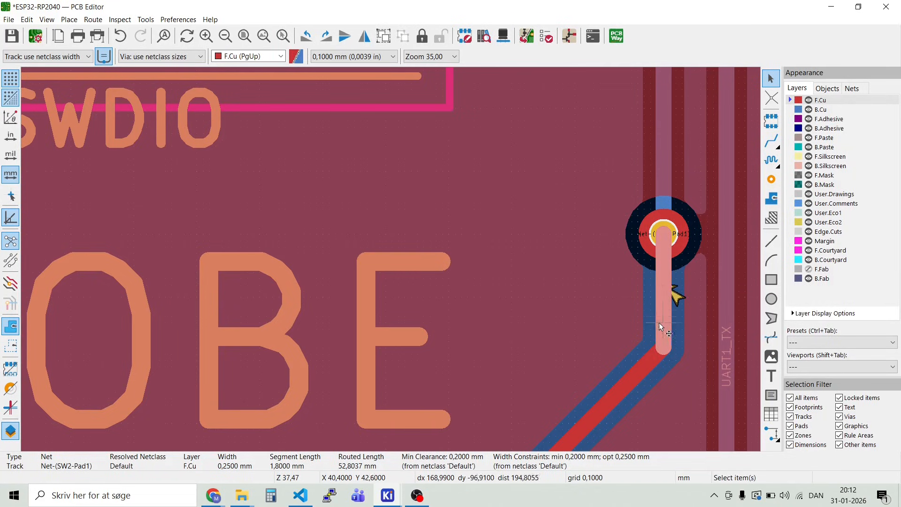
left_click(639, 364)
left_click(669, 259)
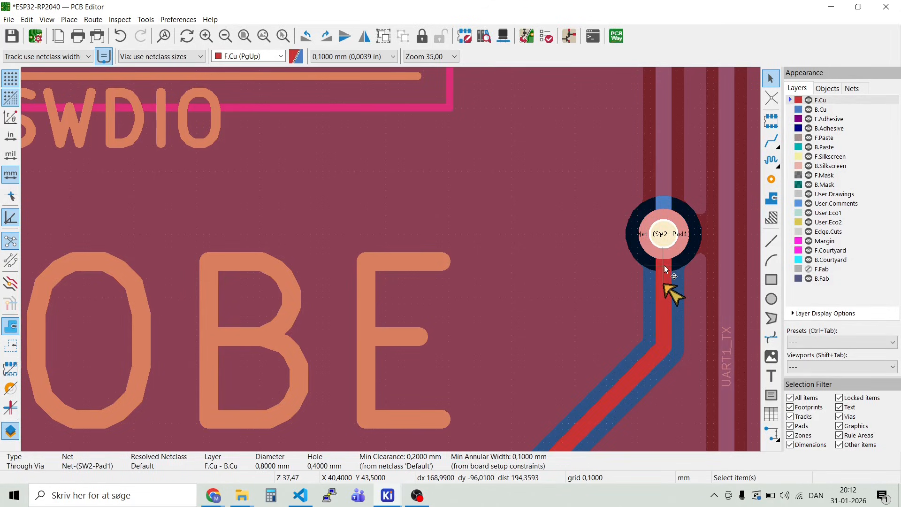
left_click(665, 271)
left_click(680, 249)
left_click(663, 275)
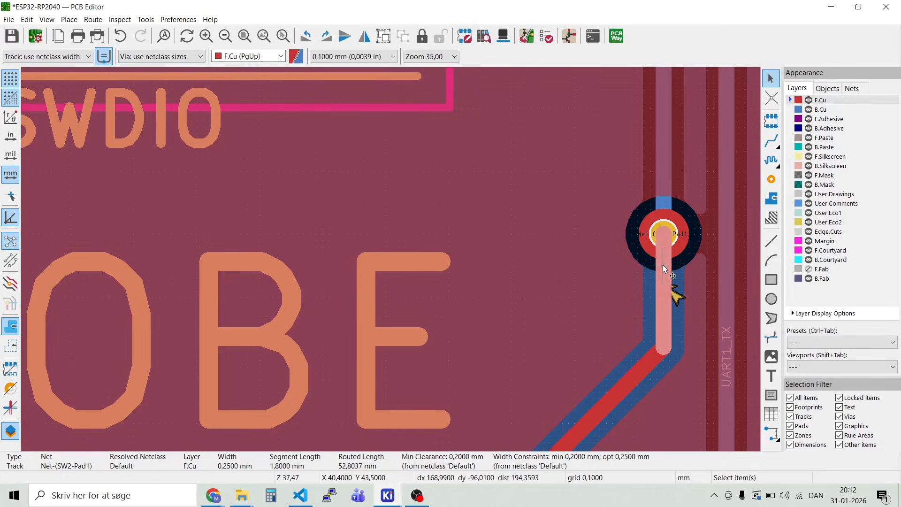
key("Escape")
scroll(664, 266, "up", 5)
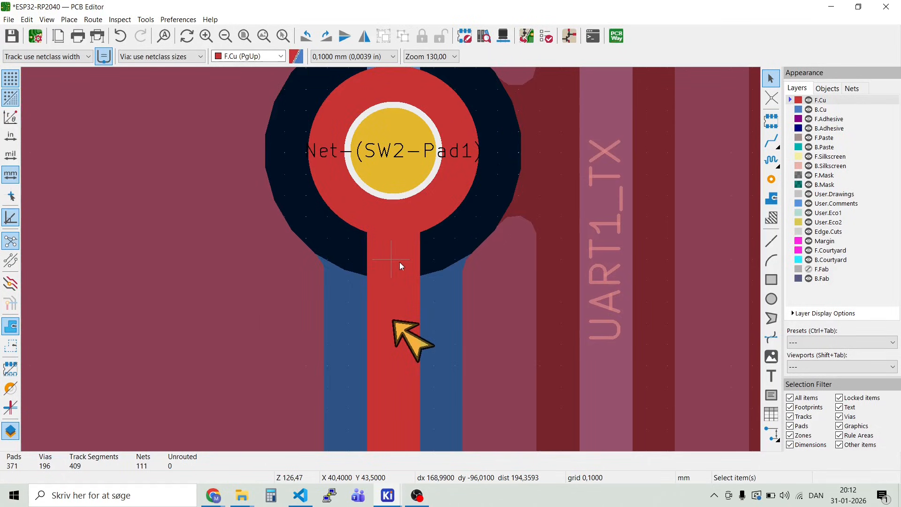
left_click(399, 269)
key("Escape")
left_click(397, 336)
left_click(392, 364)
scroll(391, 364, "down", 4)
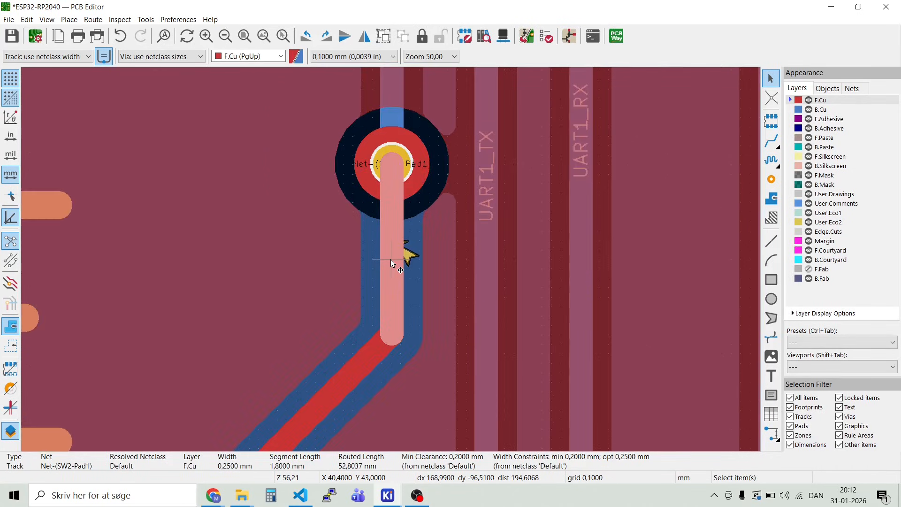
key("Escape")
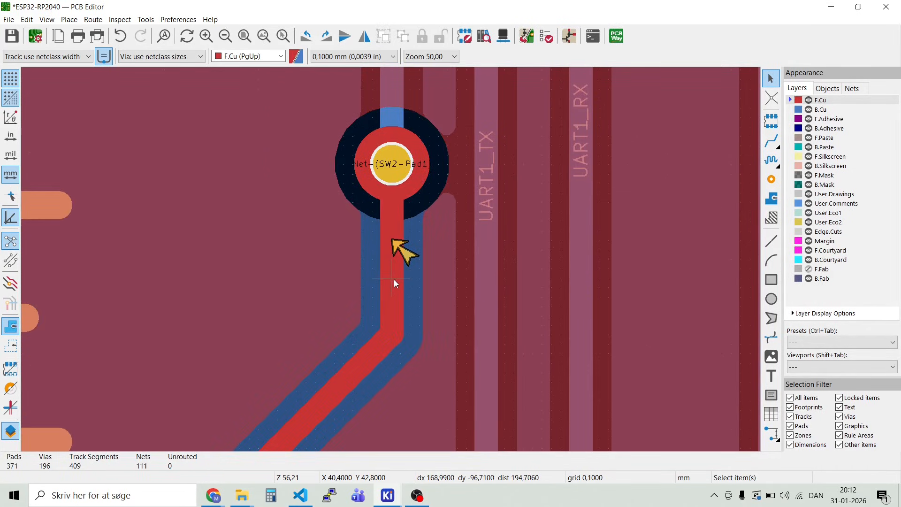
left_click(92, 19)
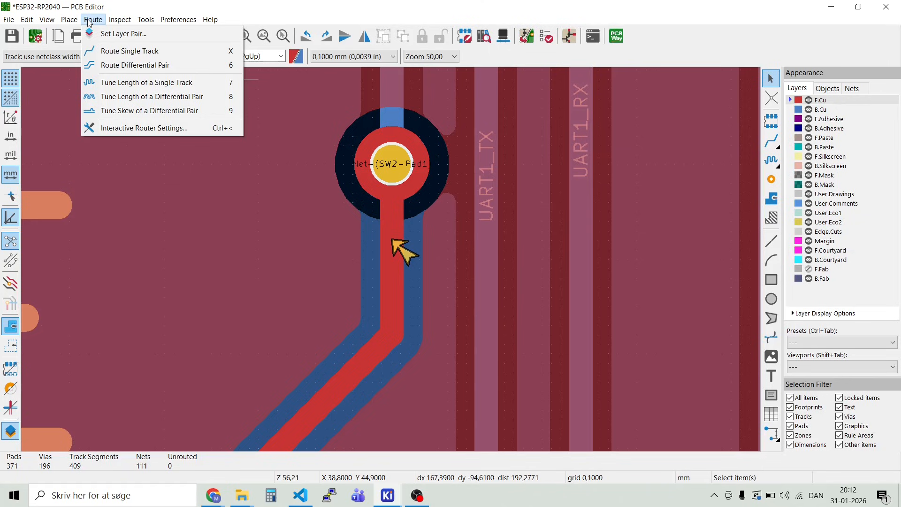
Step: Run the design rules check again with all zones refilled first
mouse_move(119, 23)
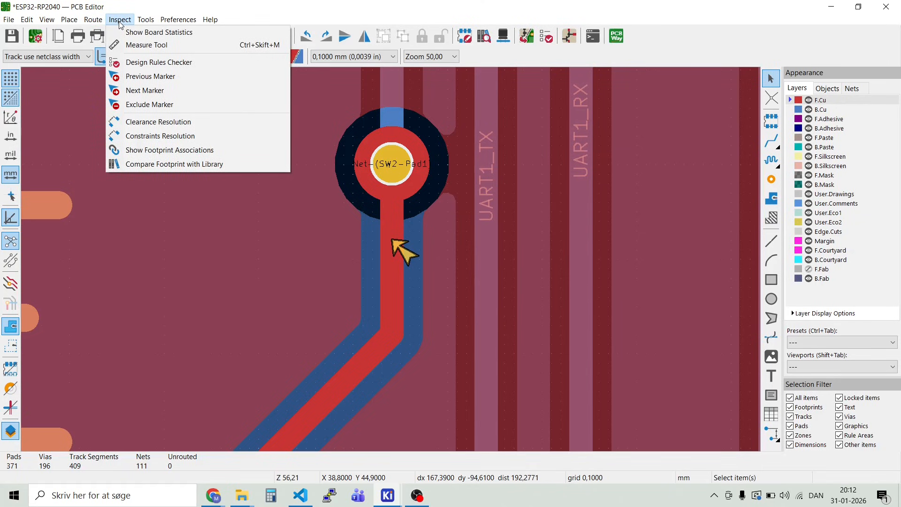
left_click(140, 65)
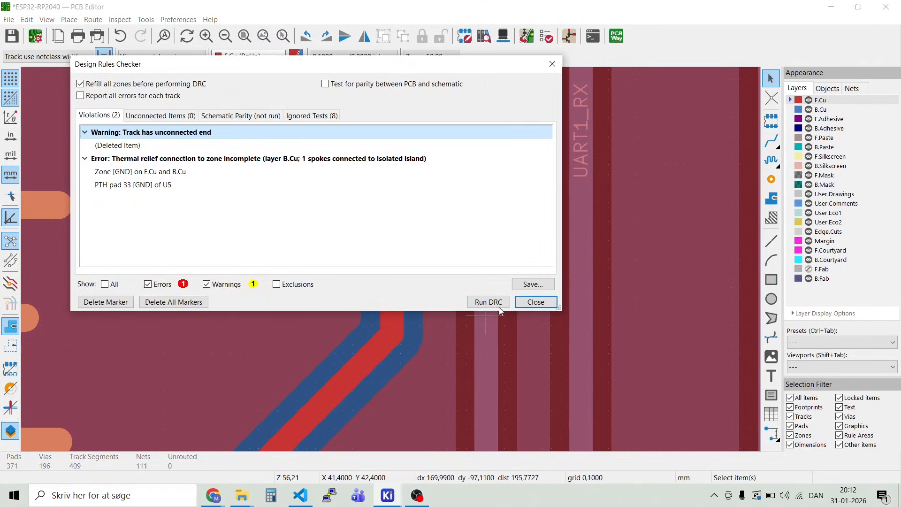
left_click(499, 306)
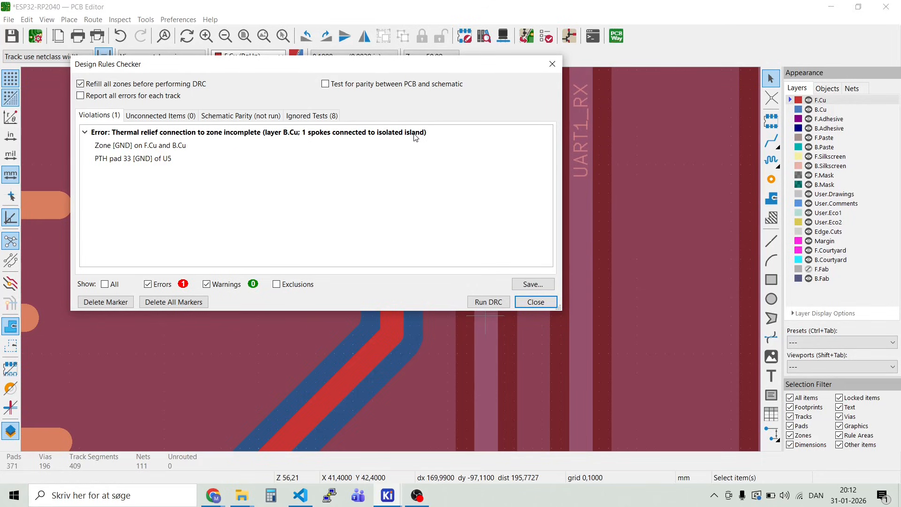
Step: Locate the incomplete thermal relief error at GND pad 33 of U5
double_click(154, 145)
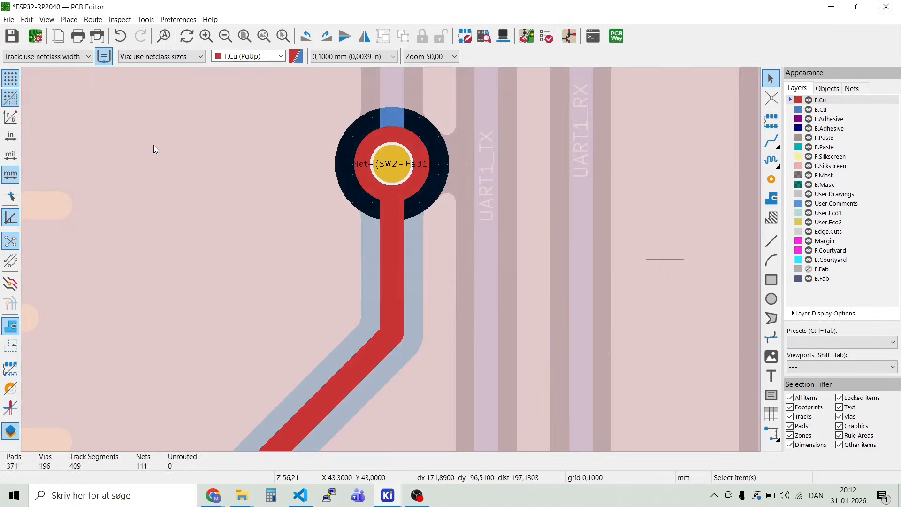
left_click(229, 36)
scroll(239, 151, "down", 2)
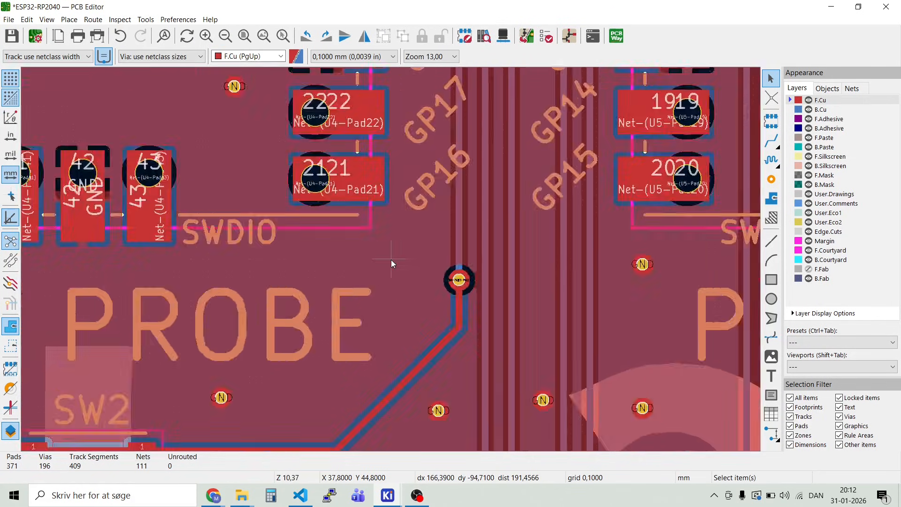
scroll(392, 263, "down", 5)
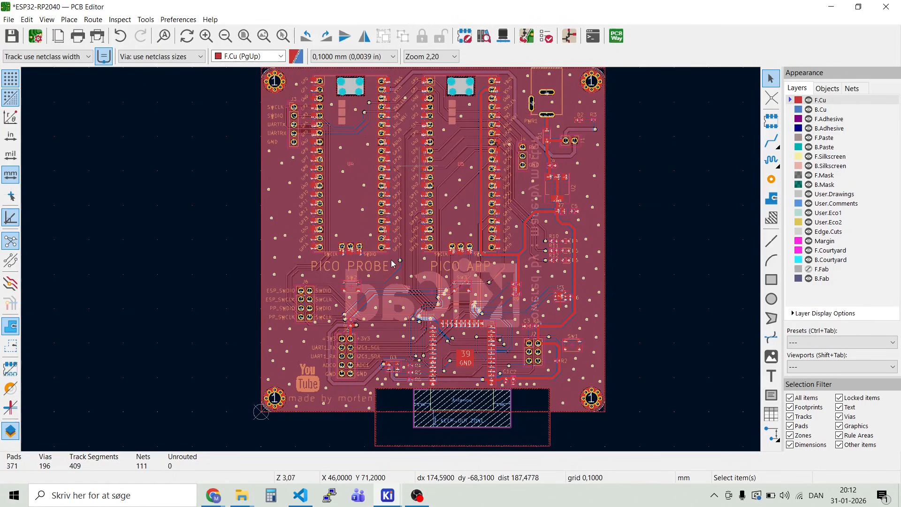
scroll(392, 263, "up", 3)
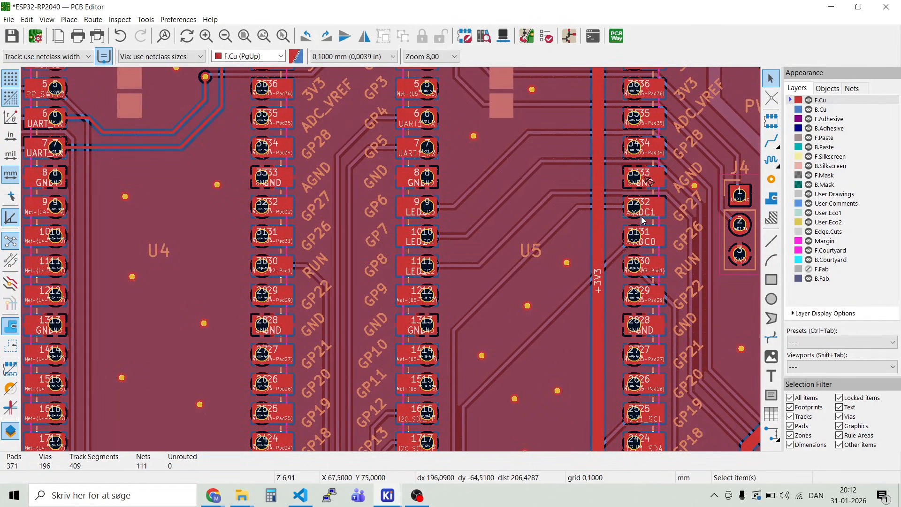
scroll(650, 182, "up", 1)
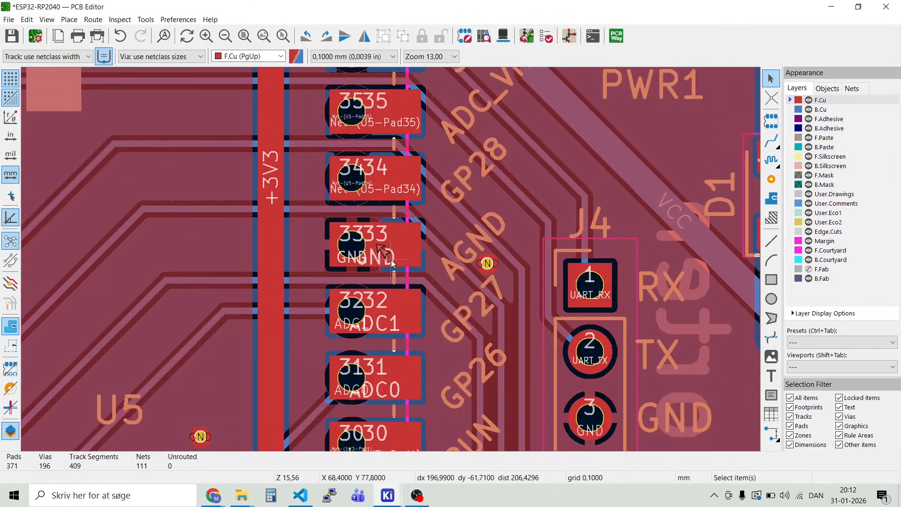
scroll(392, 263, "up", 3)
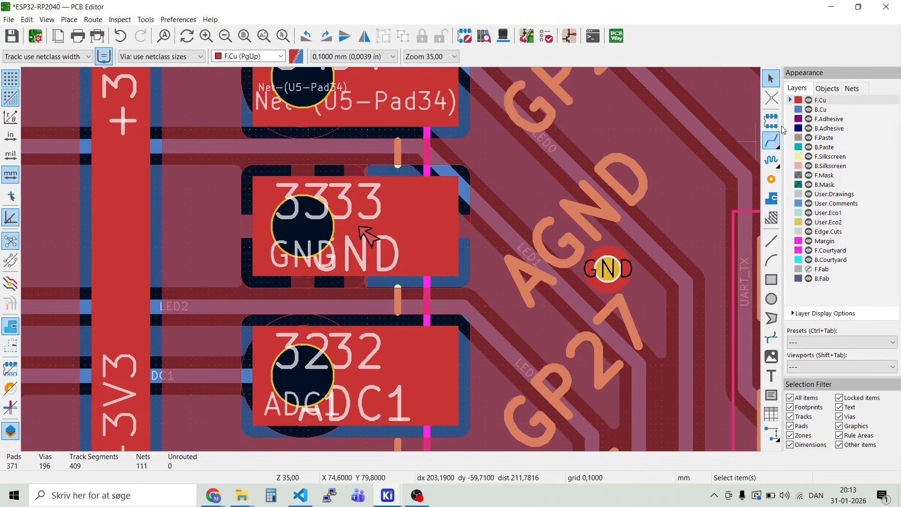
Step: Hide the F.Cu layer and examine the B.Cu tracks and GND zone around pad 33 of U5
left_click(808, 100)
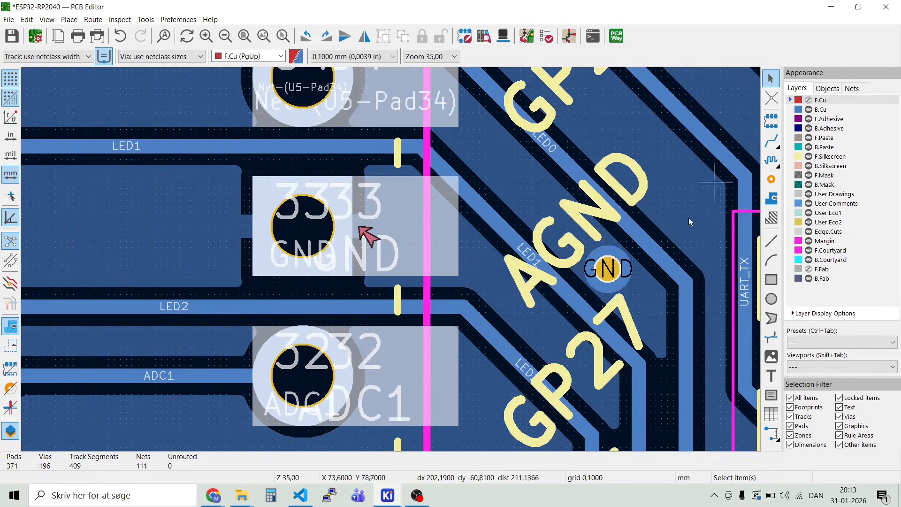
scroll(685, 221, "down", 2)
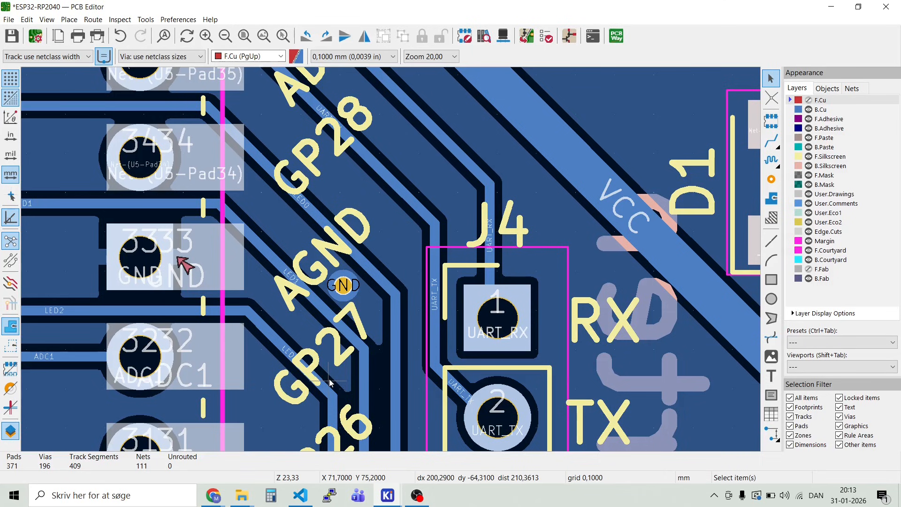
scroll(330, 382, "down", 3)
scroll(381, 192, "up", 3)
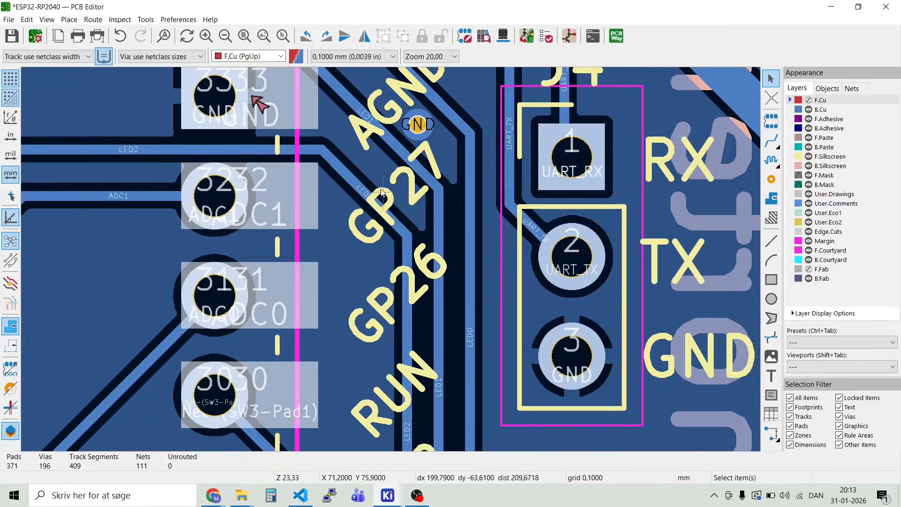
scroll(382, 193, "down", 2)
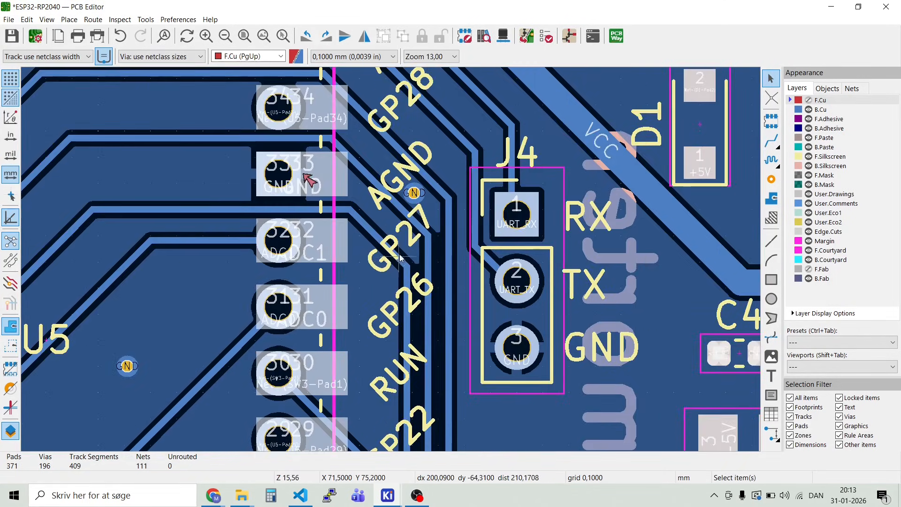
Step: Reroute the vertical /LED2 track on B.Cu closer to pads 32 to 30 of U5, opening a gap beside the /LED1 track
left_click(407, 273)
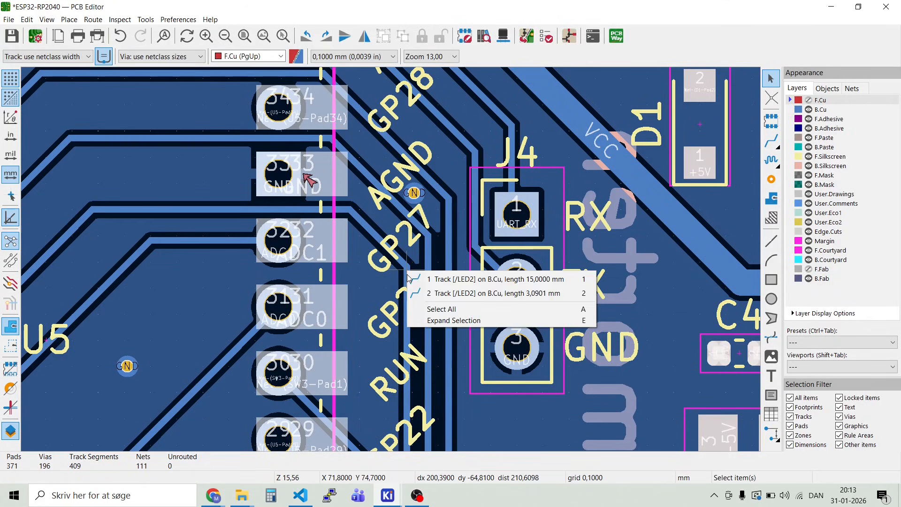
left_click(441, 277)
key("Escape")
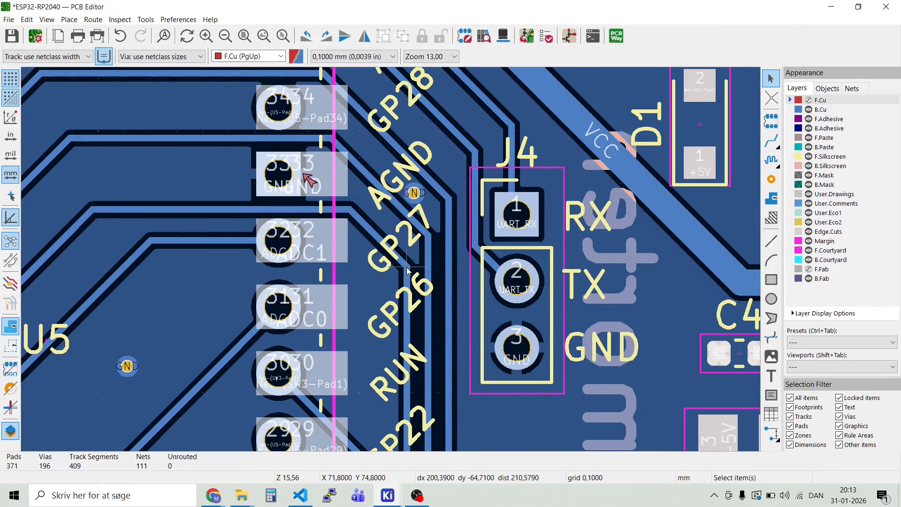
left_click(409, 271)
left_click(368, 265)
left_click(400, 270)
left_click_drag(383, 275, 362, 353)
Step: Duplicate the GND via near the AGND label and place the copy at X 71,0 Y 74,2 between the /LED2 and /LED1 tracks
left_click(413, 193)
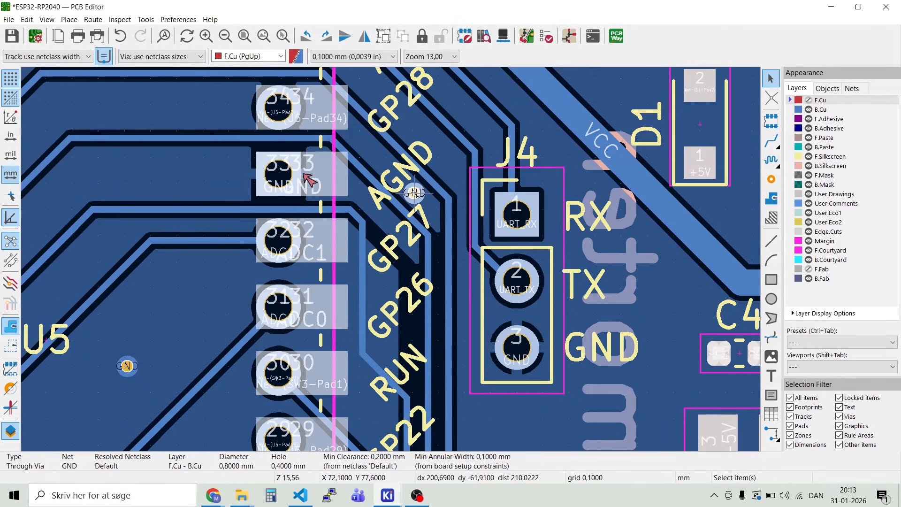
key("ctrl+d")
scroll(393, 263, "up", 3)
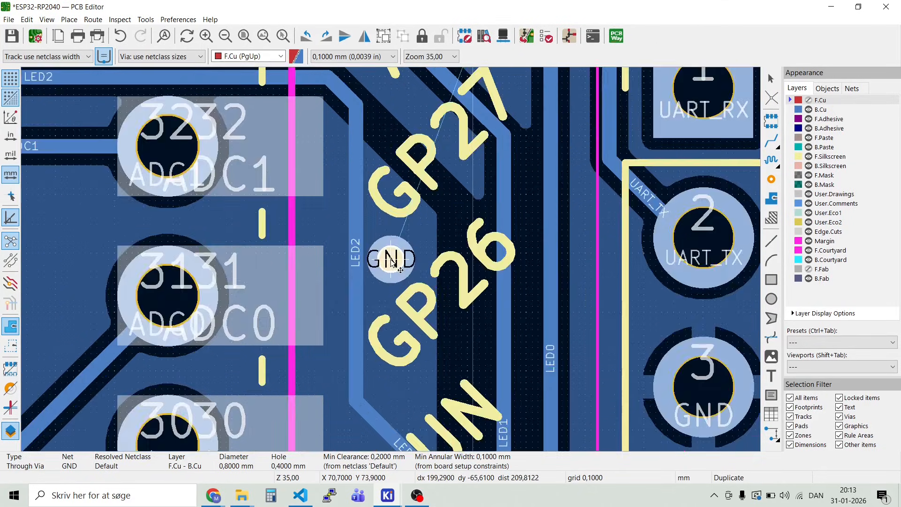
scroll(392, 263, "up", 3)
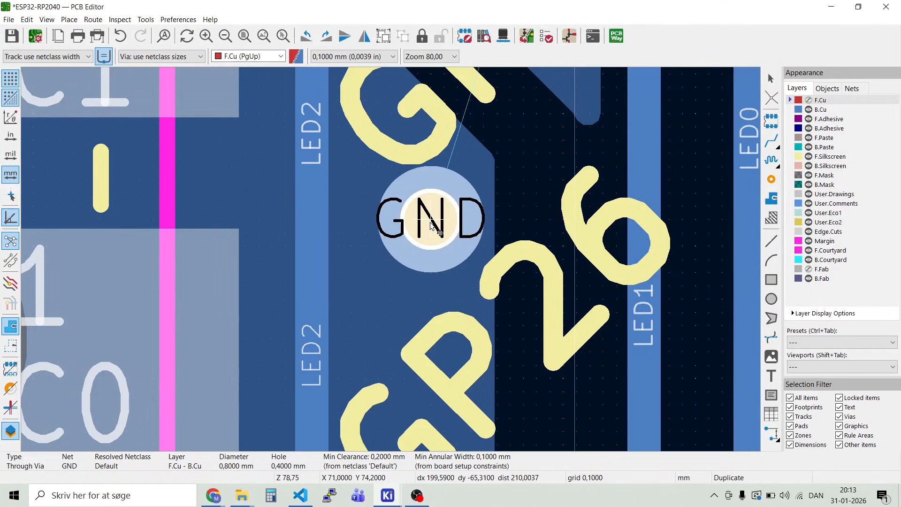
left_click(432, 226)
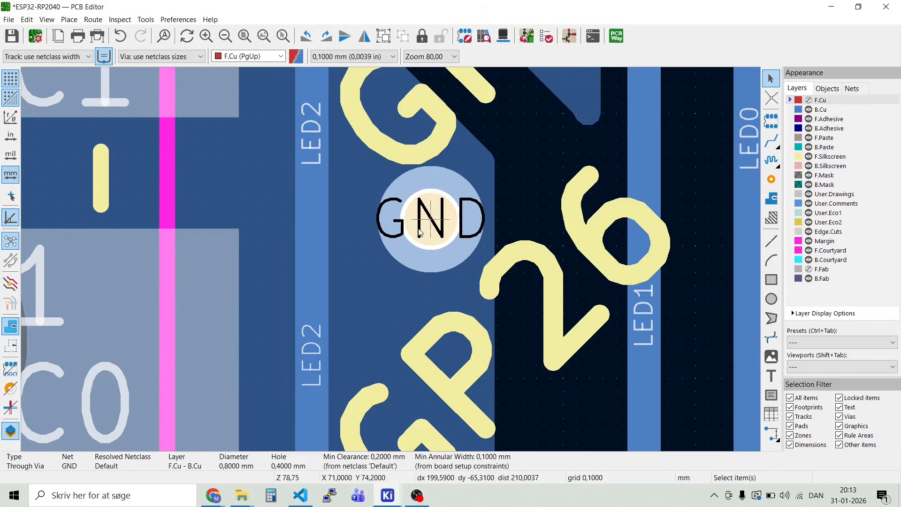
left_click(384, 276)
key("Escape")
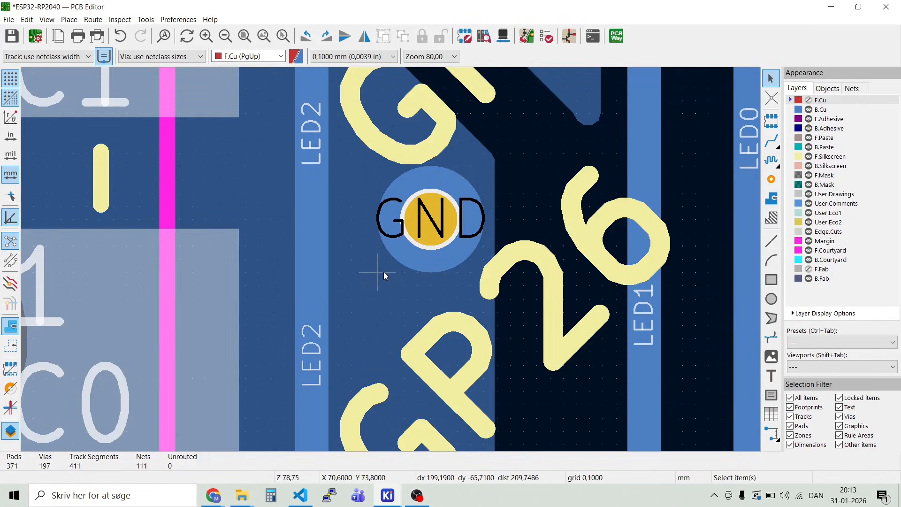
Step: Refill all copper zones to include the added GND via and the rerouted /LED2 track
key("b")
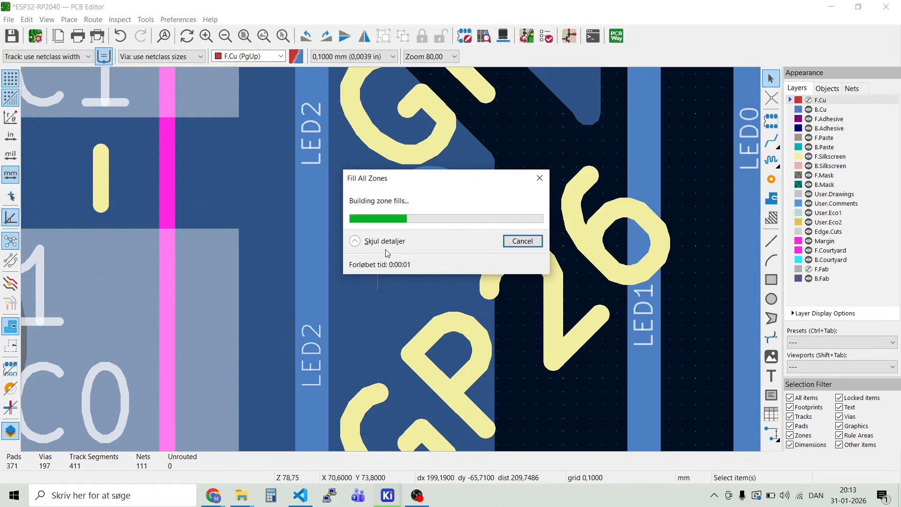
scroll(391, 260, "down", 3)
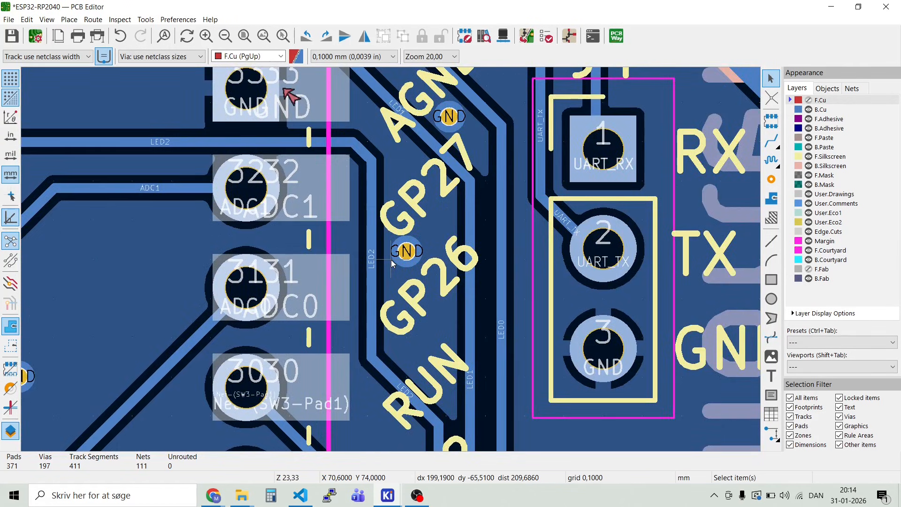
scroll(391, 260, "down", 1)
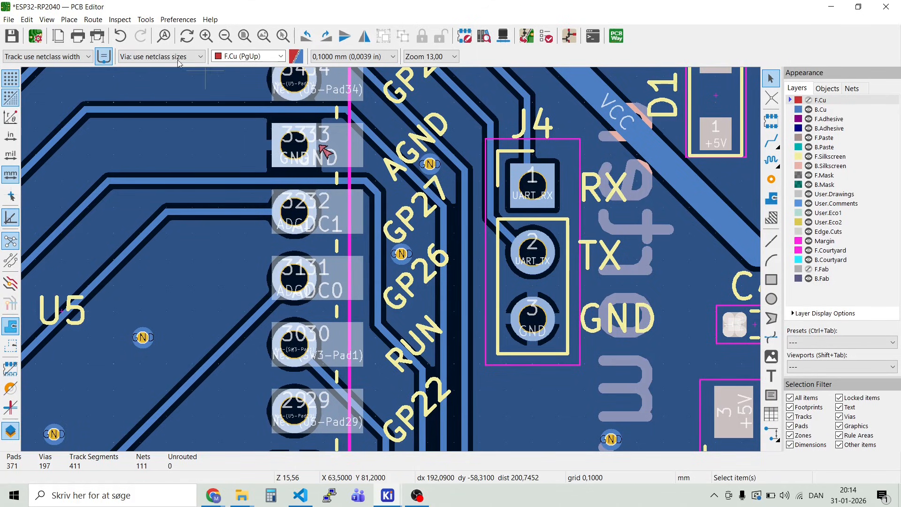
Step: Rerun the design rules check after the /LED2 reroute and the added GND via, and close the checker
left_click(118, 19)
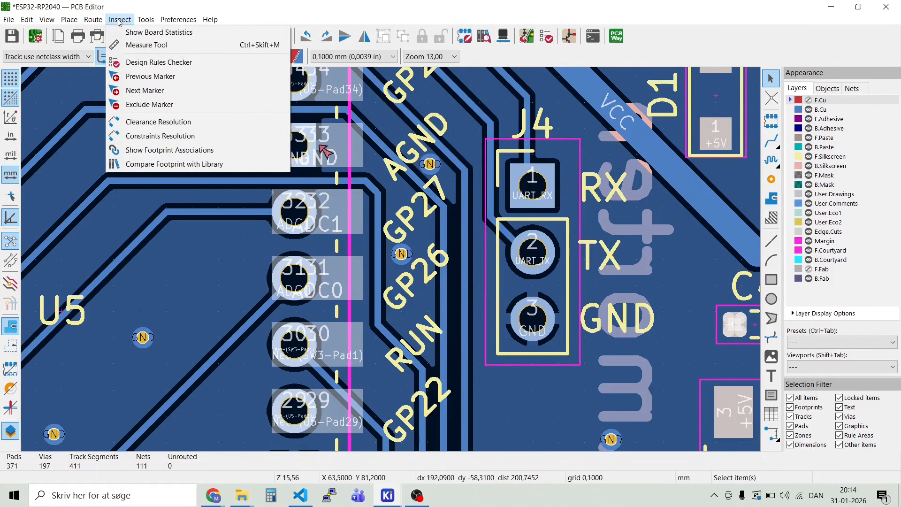
left_click(142, 63)
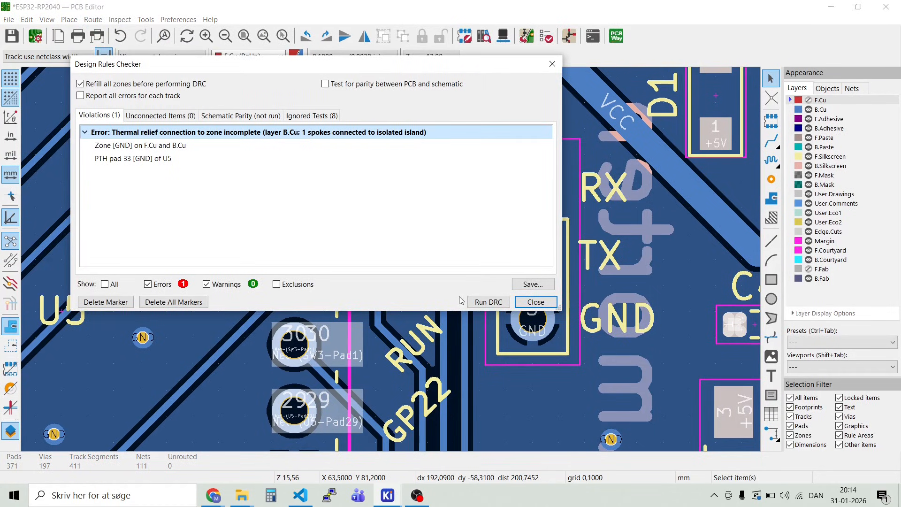
left_click(486, 302)
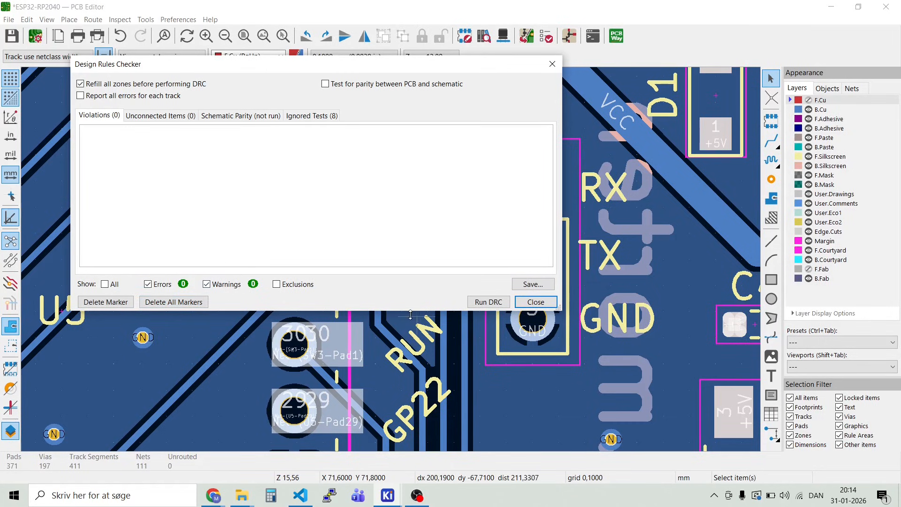
left_click(541, 303)
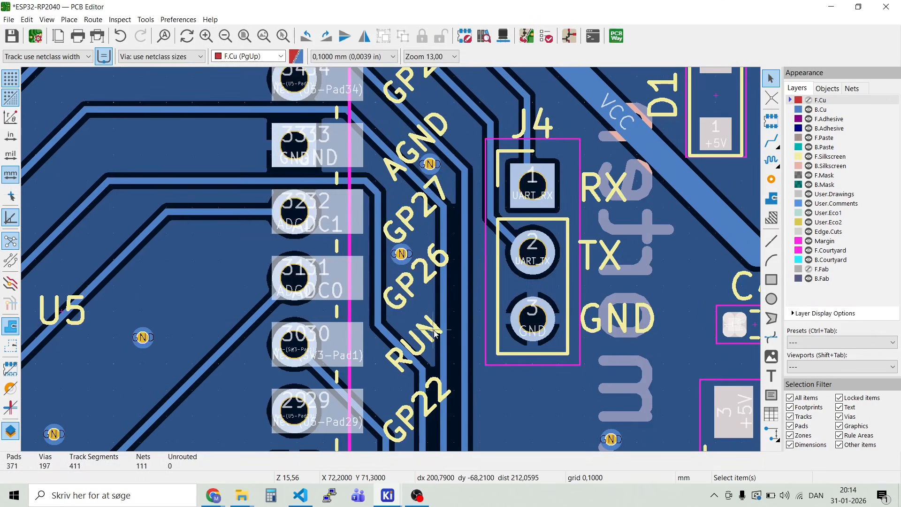
Step: Show the F.Cu layer again and save the board file
scroll(368, 247, "down", 2)
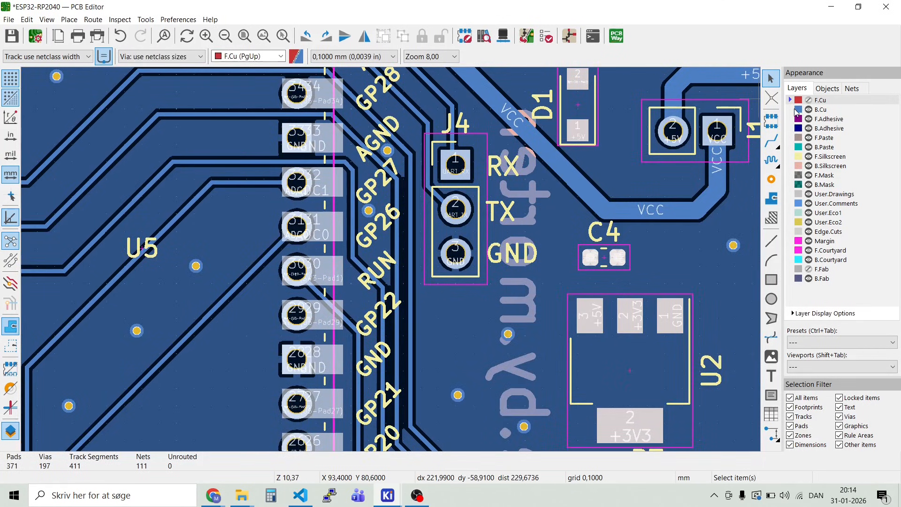
left_click(809, 100)
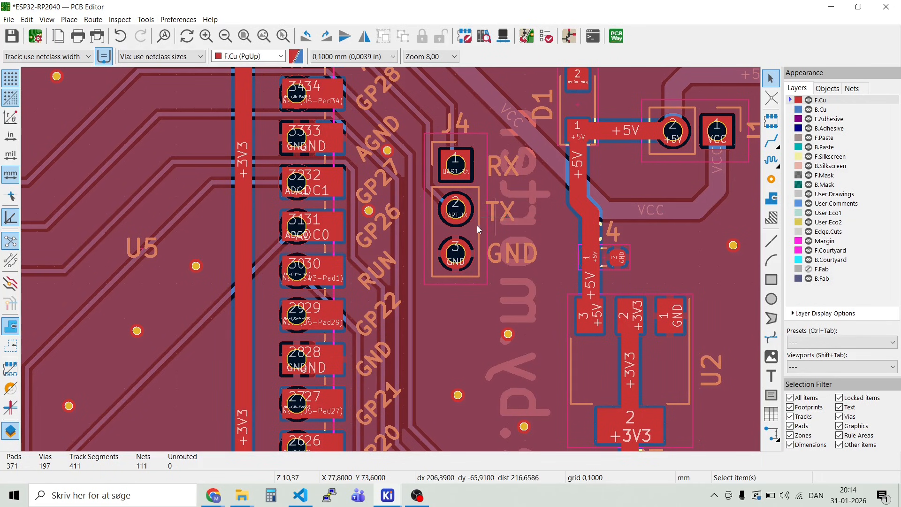
scroll(479, 230, "down", 5)
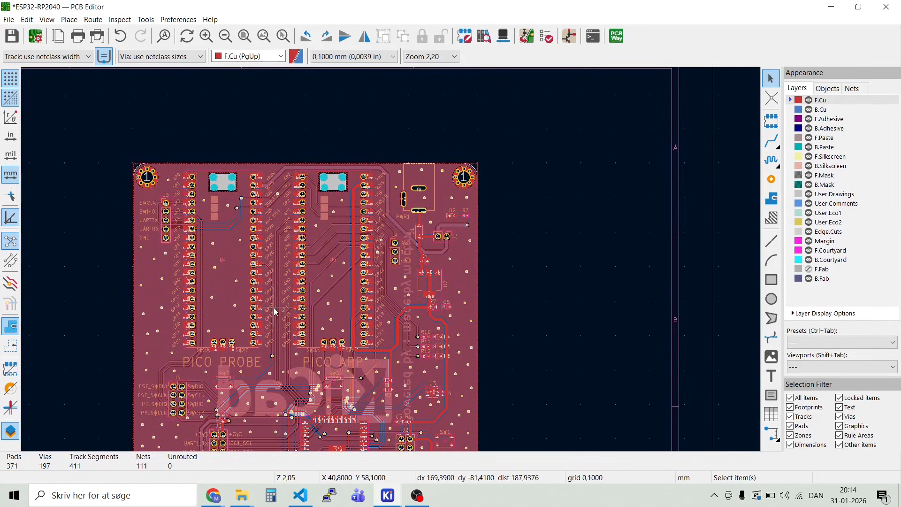
scroll(275, 312, "up", 1)
scroll(390, 260, "down", 1)
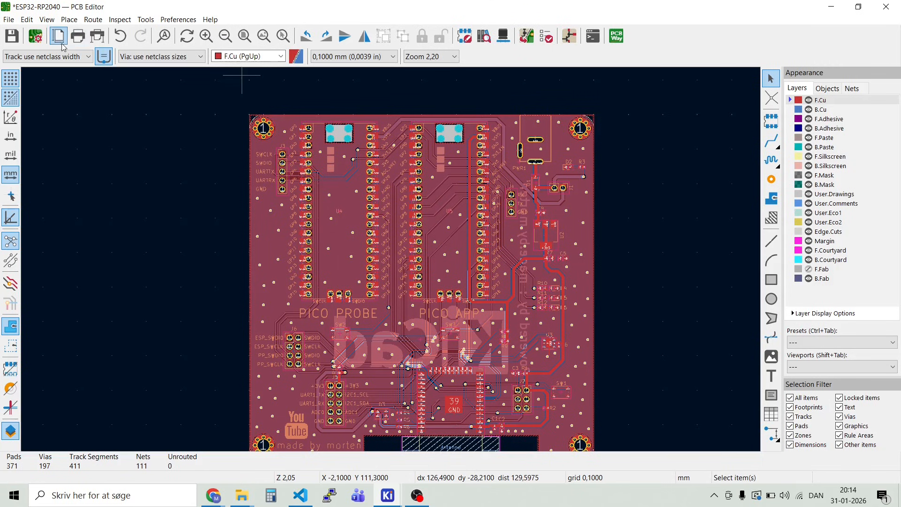
left_click(12, 37)
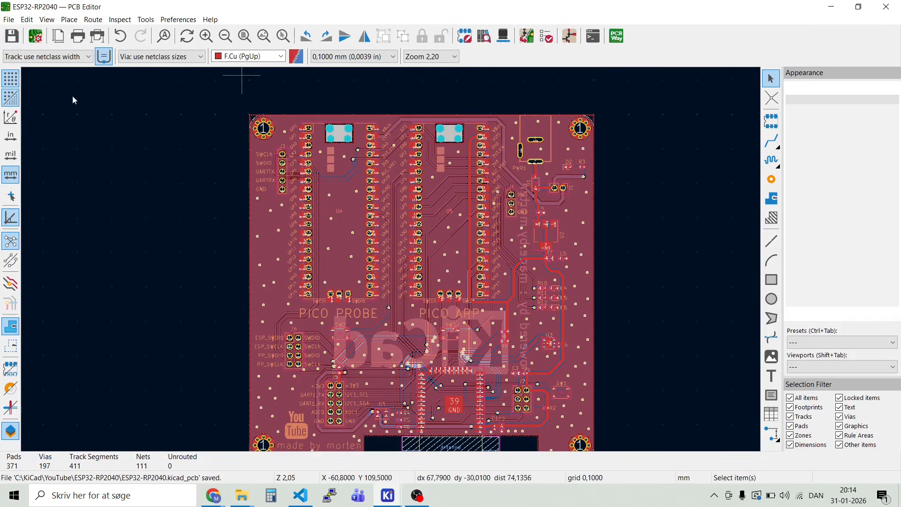
Step: Set the grid to 1,0000 mm and move the complete board layout toward the left edge of the drawing sheet
scroll(413, 272, "down", 5)
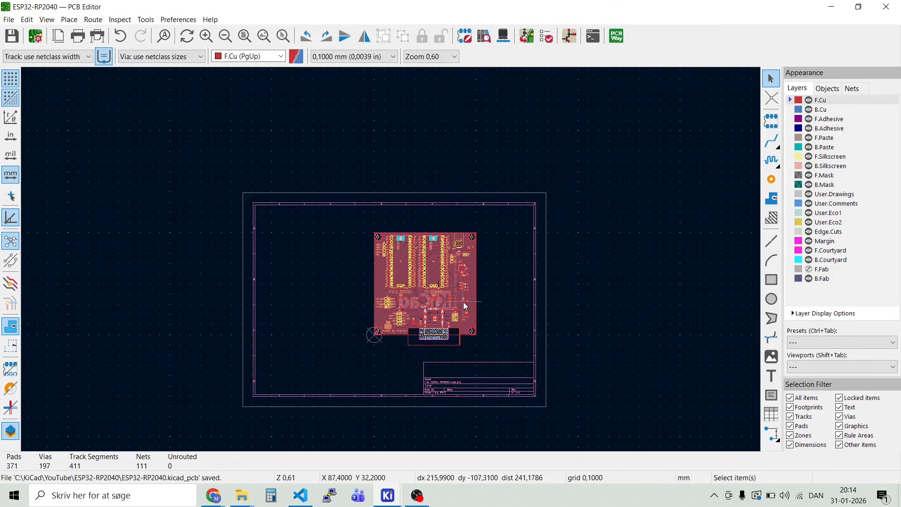
scroll(454, 308, "up", 2)
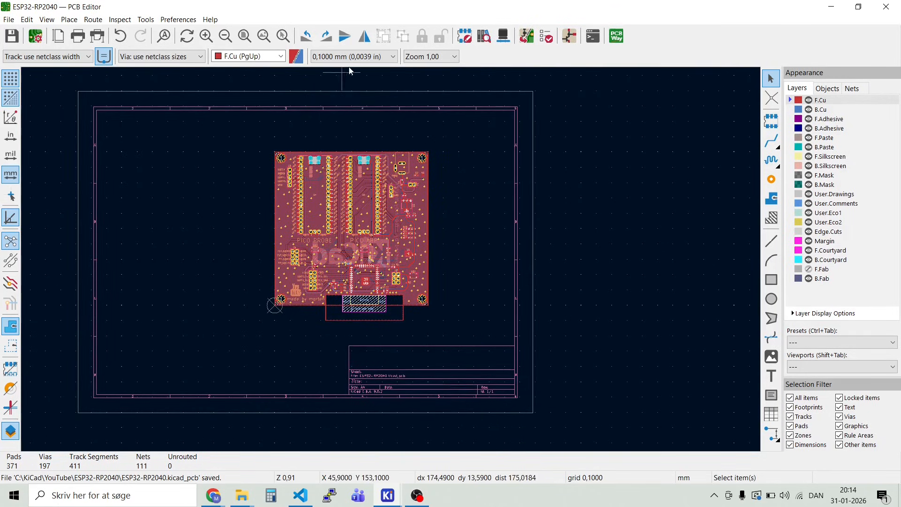
left_click(393, 57)
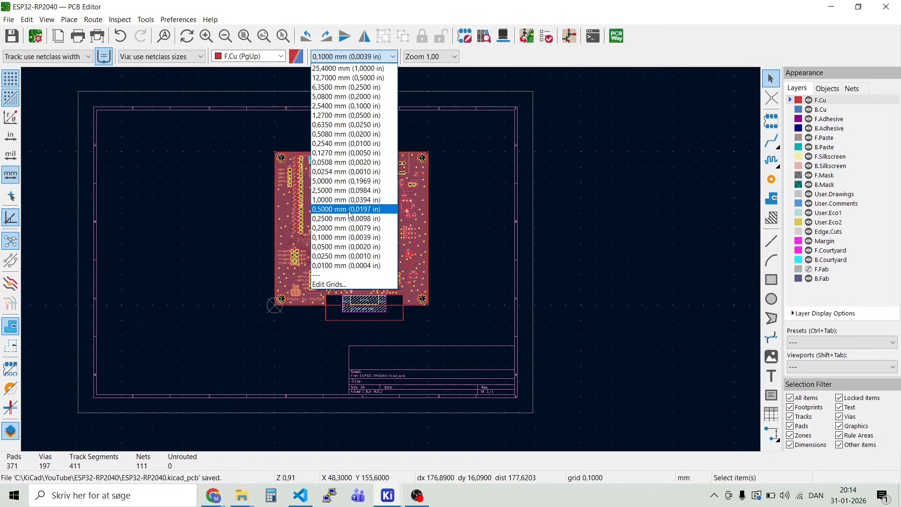
left_click(343, 200)
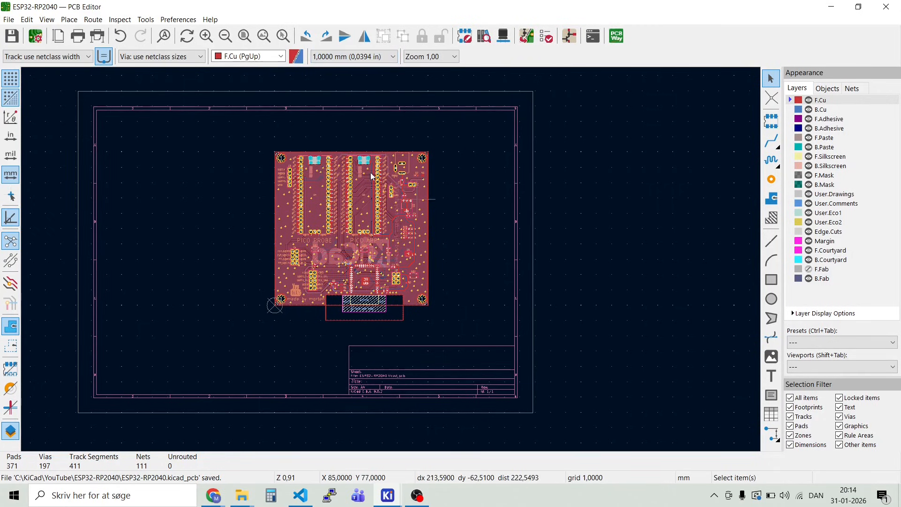
left_click_drag(246, 132, 467, 340)
key("m")
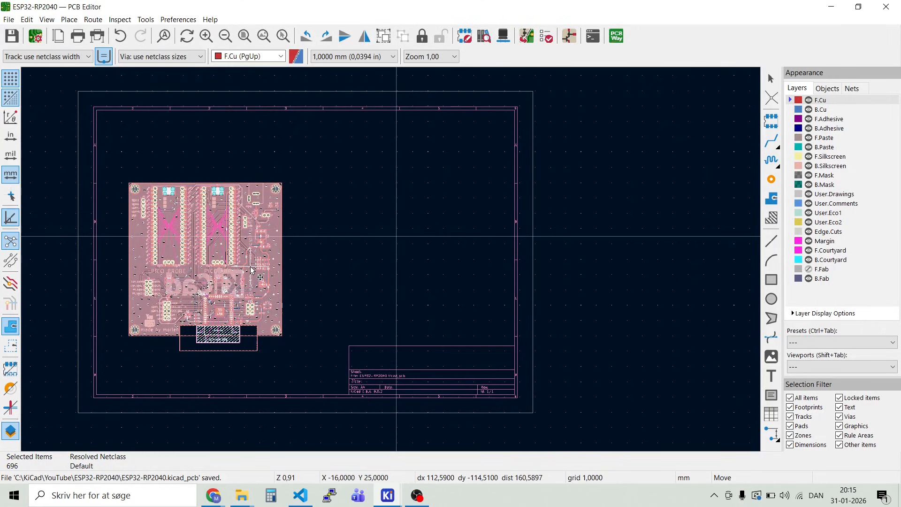
left_click(252, 271)
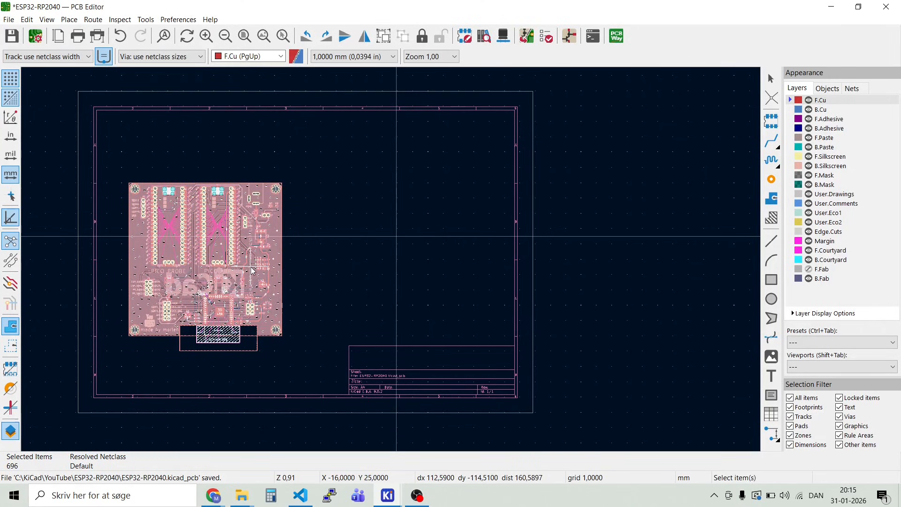
left_click(320, 286)
Step: Place the grid origin exactly on the board outline's lower-left corner, using the 0,1000 mm grid
scroll(127, 337, "up", 4)
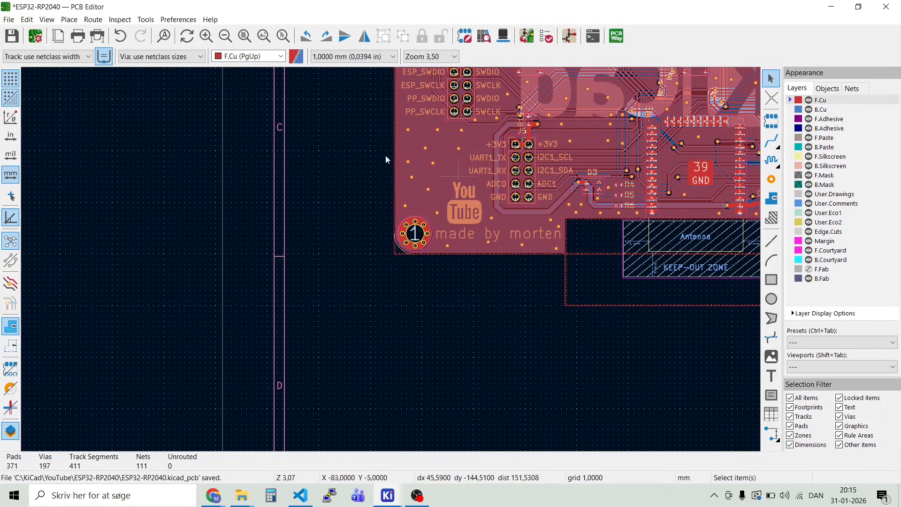
left_click(70, 20)
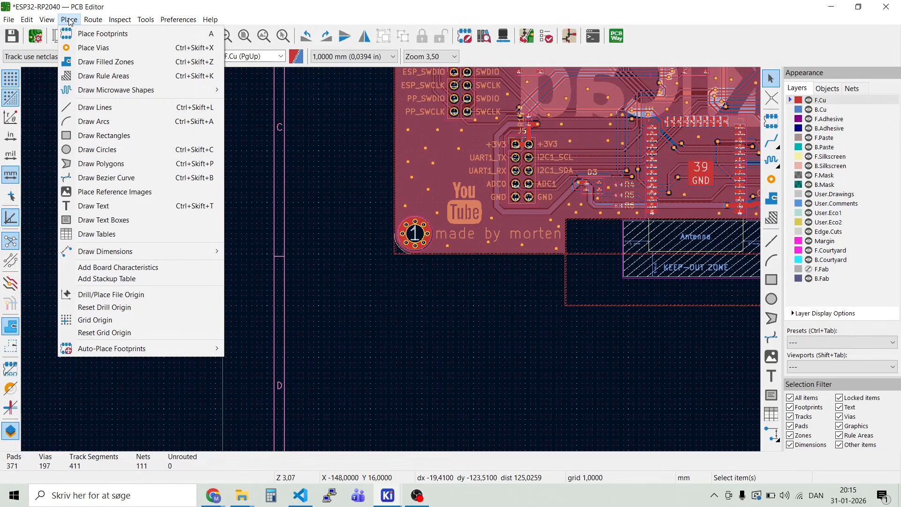
left_click(97, 324)
scroll(393, 257, "up", 3)
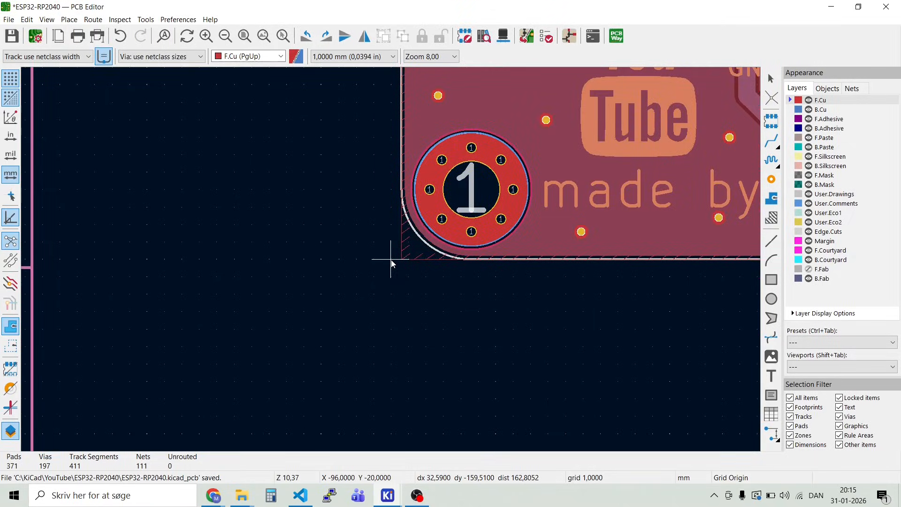
scroll(391, 263, "up", 3)
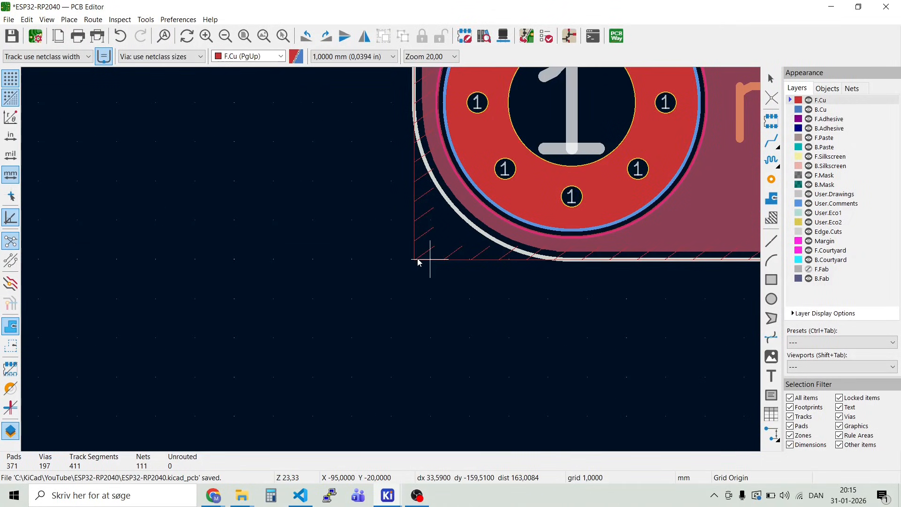
left_click(397, 58)
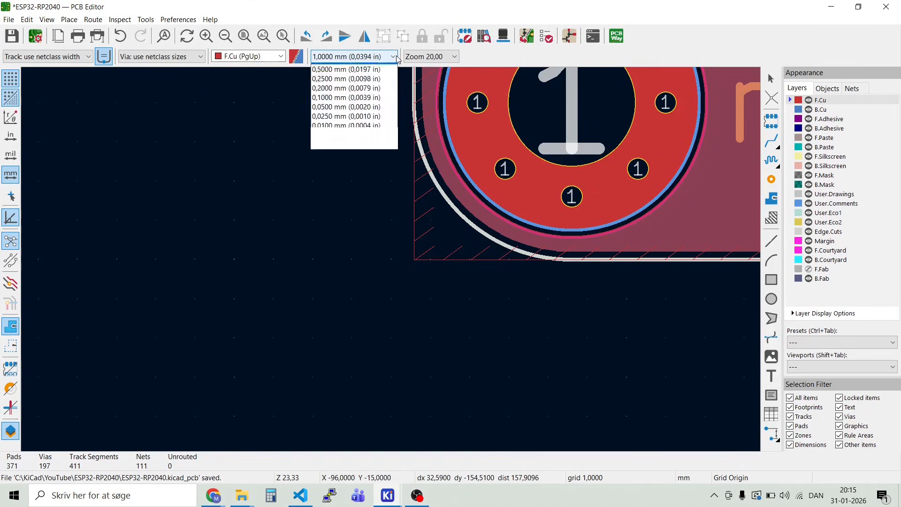
left_click(353, 237)
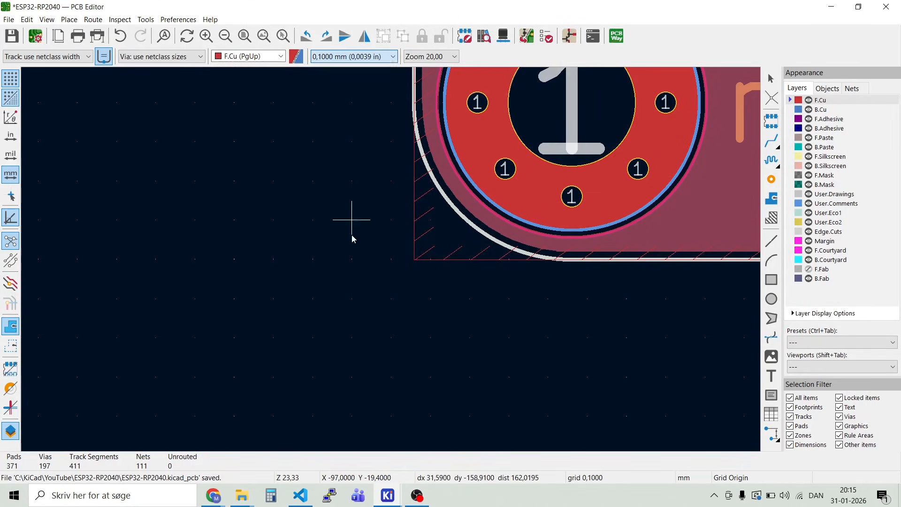
left_click(414, 260)
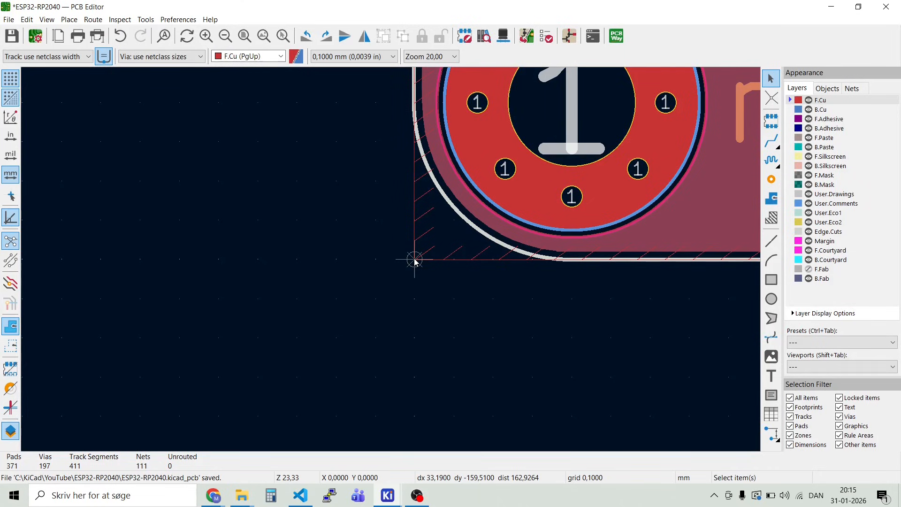
Step: Zero the relative coordinates at the new grid origin and save the board file
key("space")
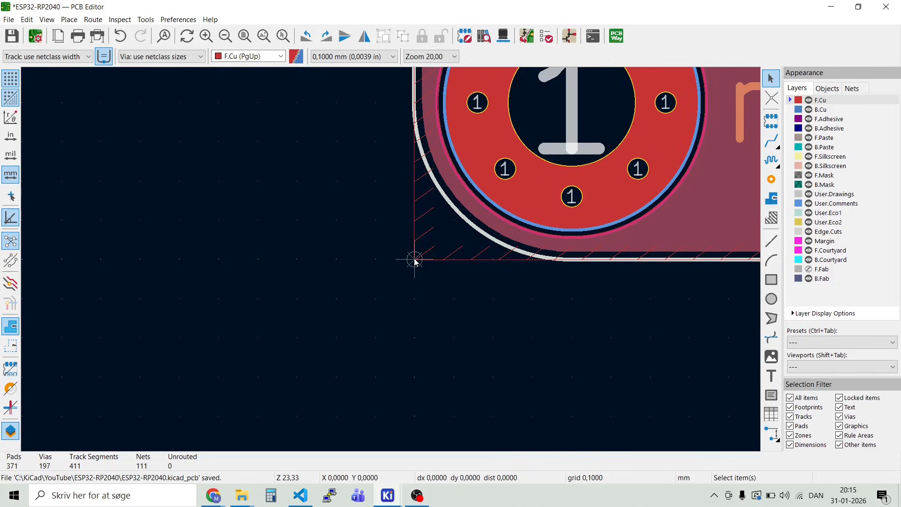
left_click(11, 37)
Step: Add the board characteristics table on the User.Drawings layer beside the board, at about X 113,6 Y 94,9
scroll(390, 260, "down", 10)
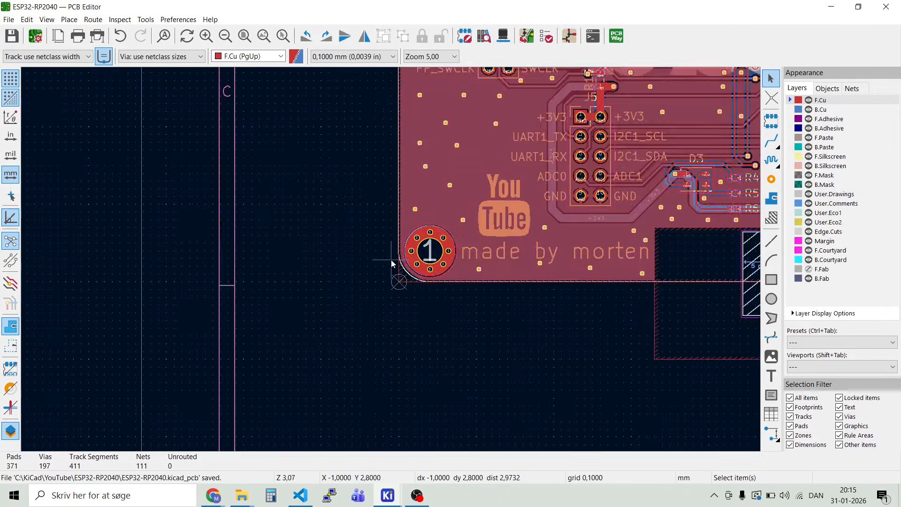
scroll(392, 260, "down", 1)
scroll(525, 183, "up", 2)
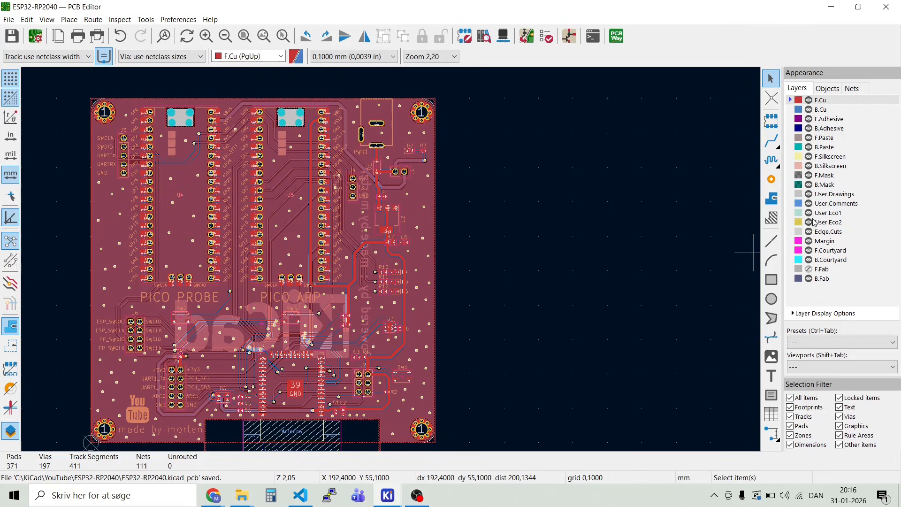
left_click(792, 195)
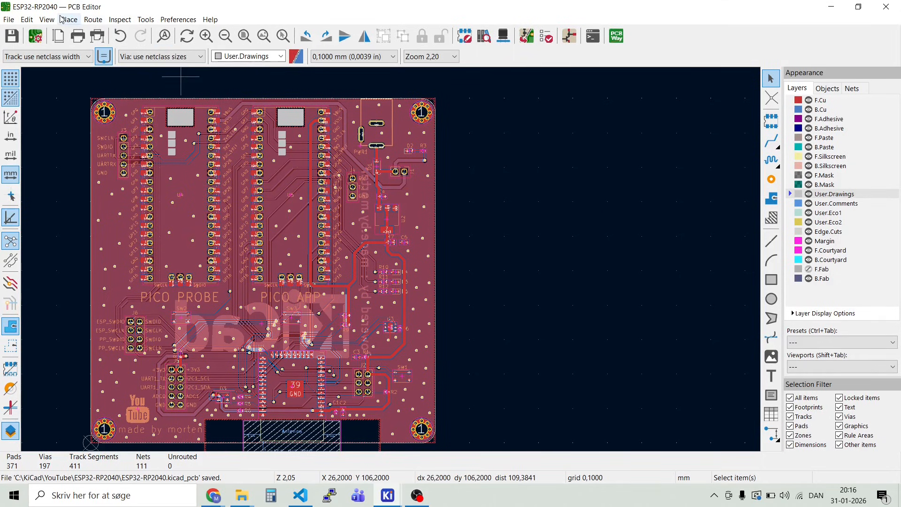
left_click(68, 20)
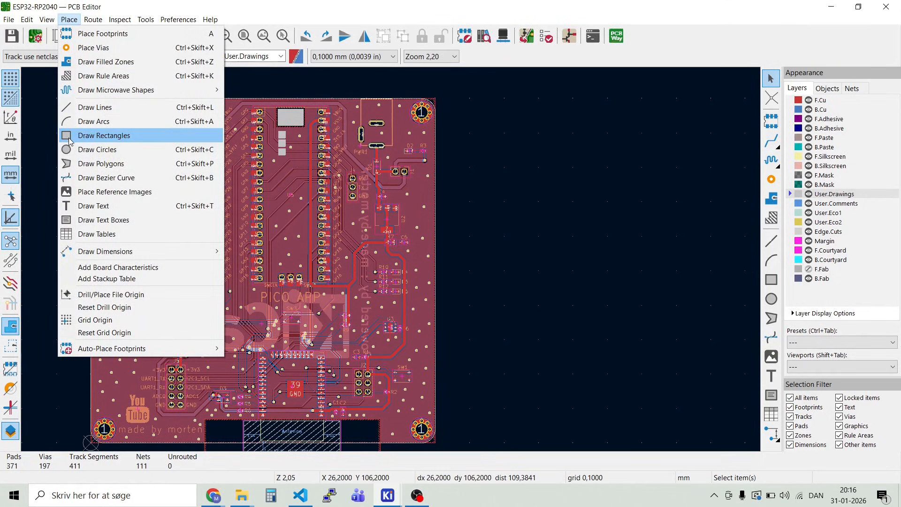
left_click(91, 268)
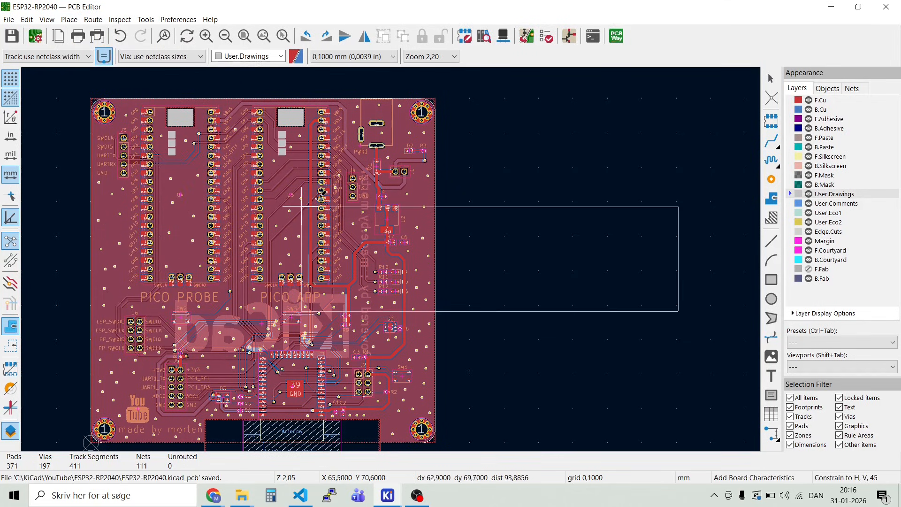
left_click(482, 115)
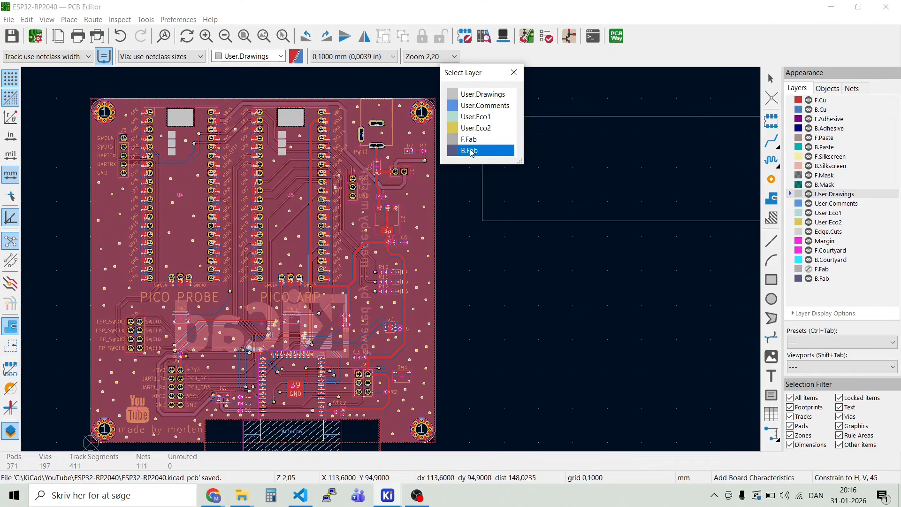
left_click(478, 96)
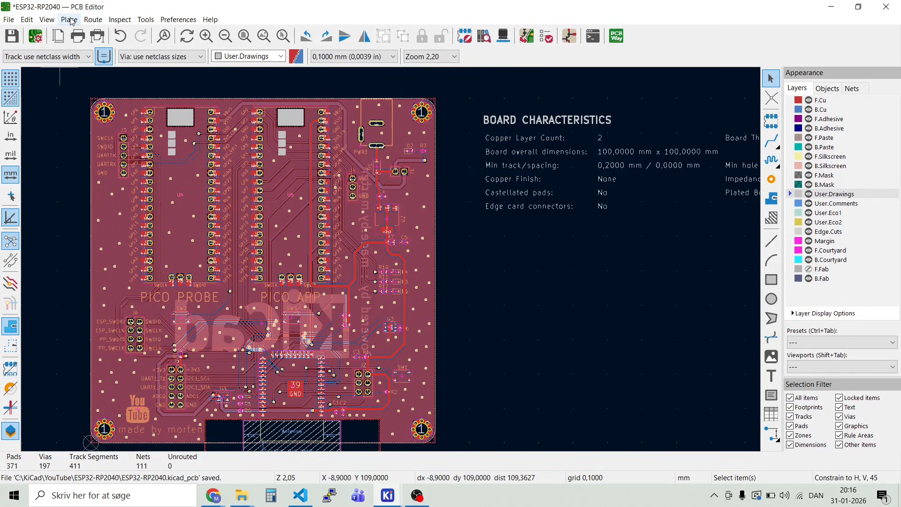
Step: Add the stackup table on the User.Drawings layer below the board characteristics, at about X 114,2 Y 59,6
left_click(69, 20)
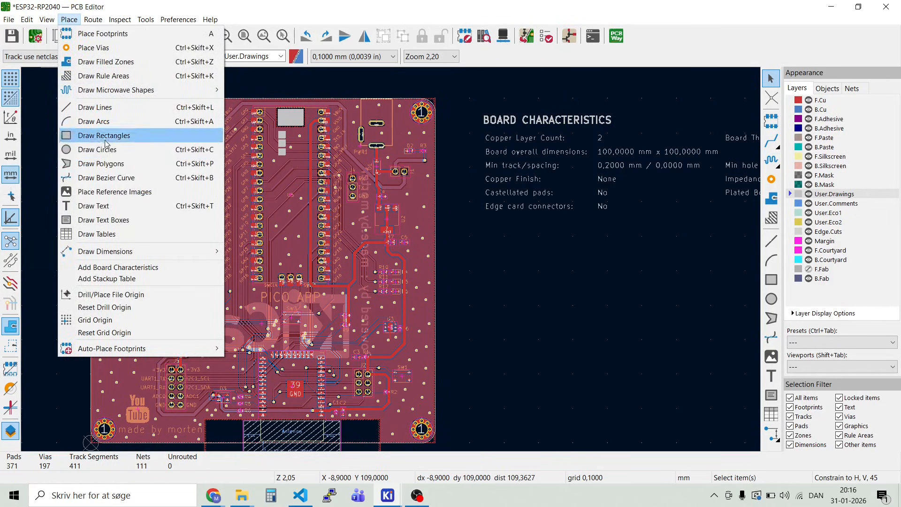
left_click(112, 279)
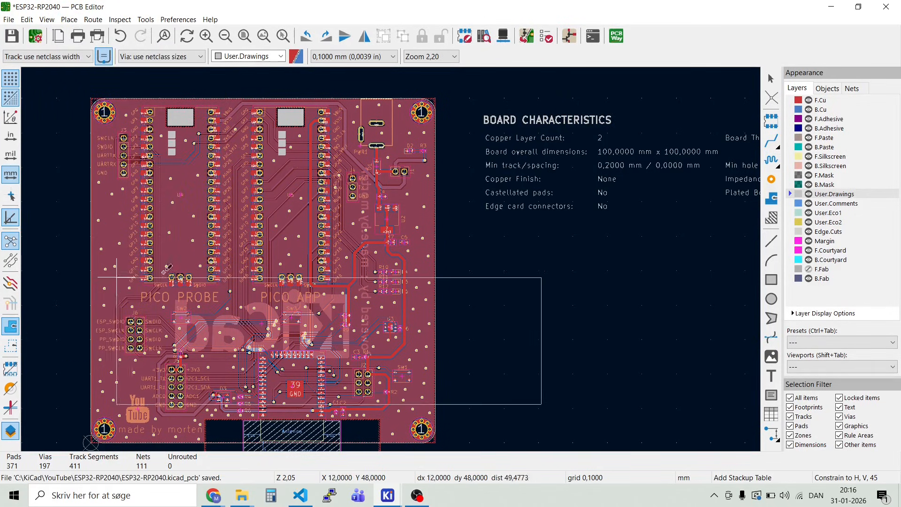
left_click(484, 237)
left_click(479, 219)
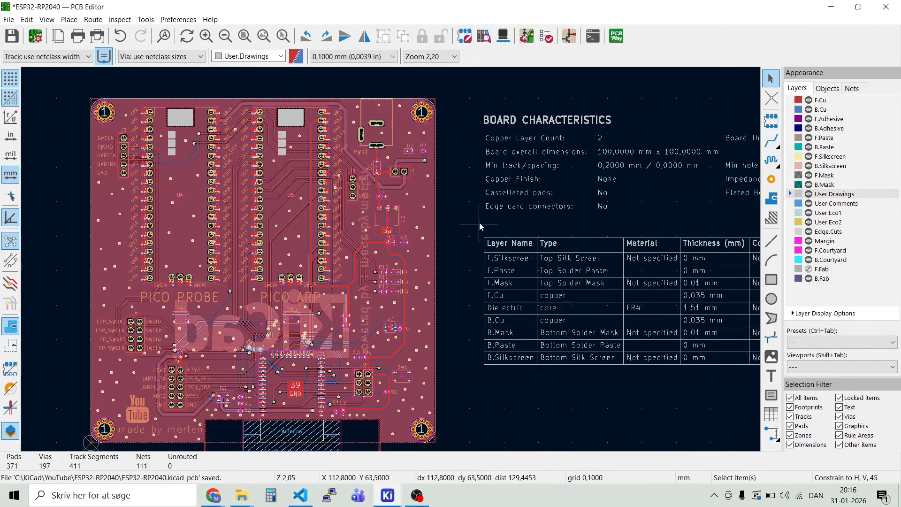
Step: Review the board characteristics and stackup tables next to the board, and save the board file
scroll(472, 252, "down", 2)
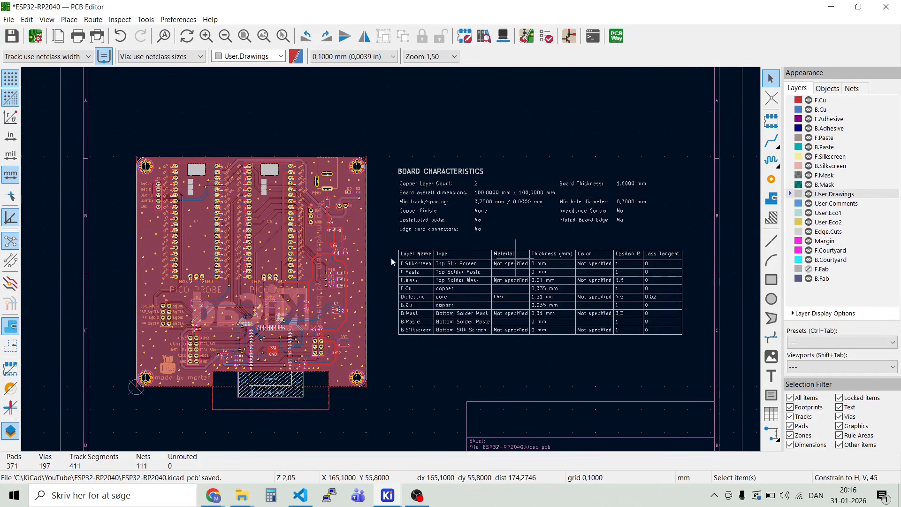
scroll(390, 258, "up", 4)
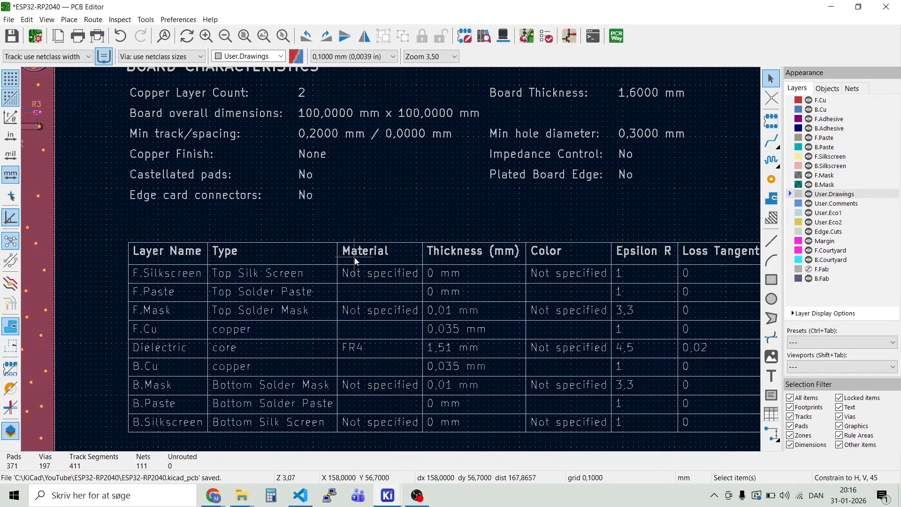
scroll(354, 258, "down", 2)
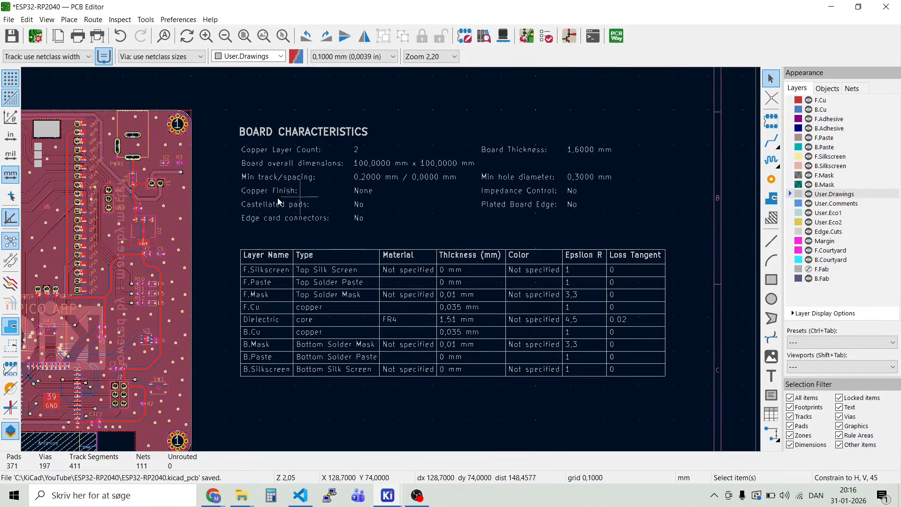
scroll(207, 192, "down", 1)
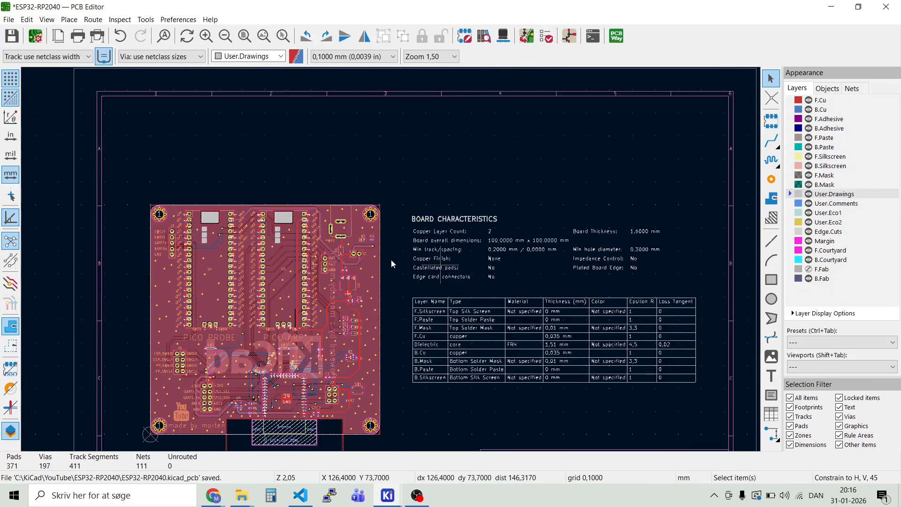
scroll(390, 260, "up", 2)
scroll(391, 261, "down", 2)
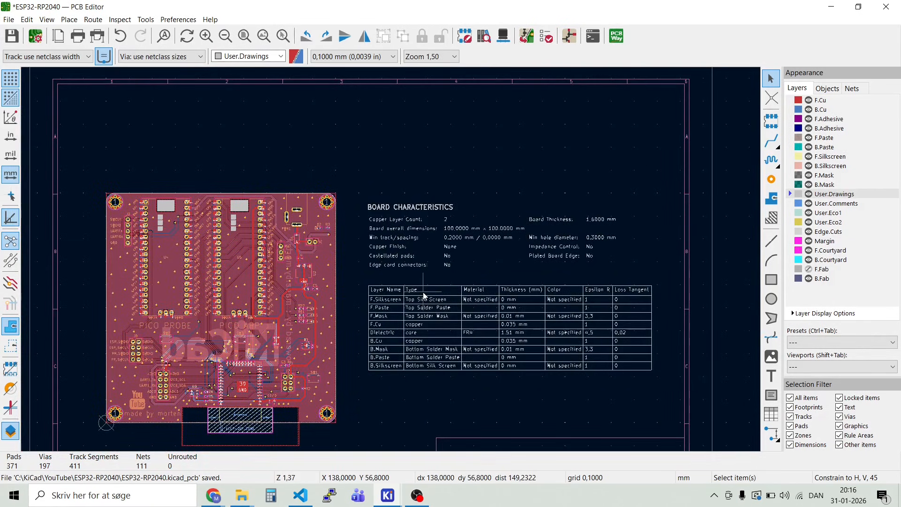
left_click(13, 36)
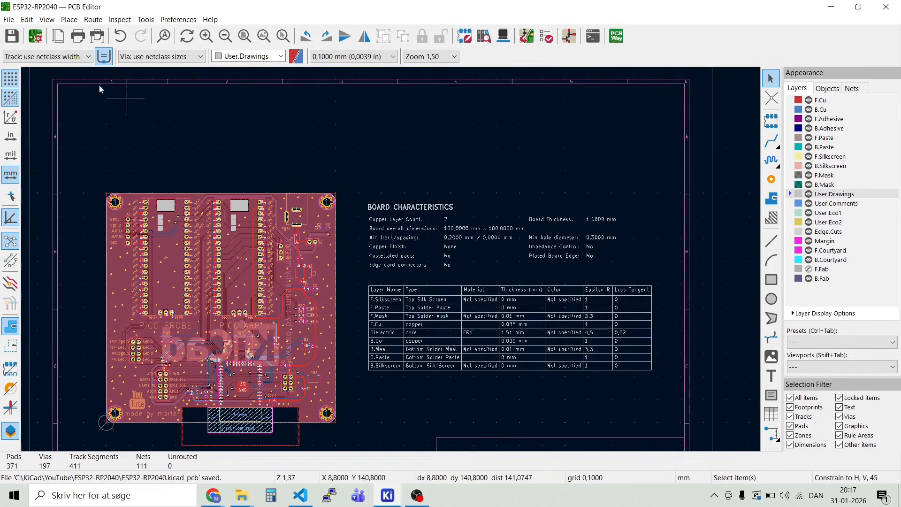
left_click(12, 39)
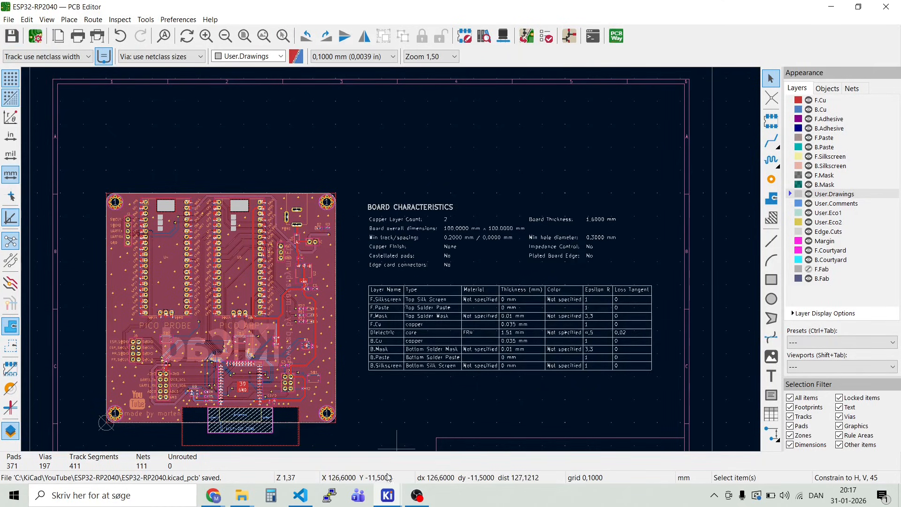
mouse_move(390, 501)
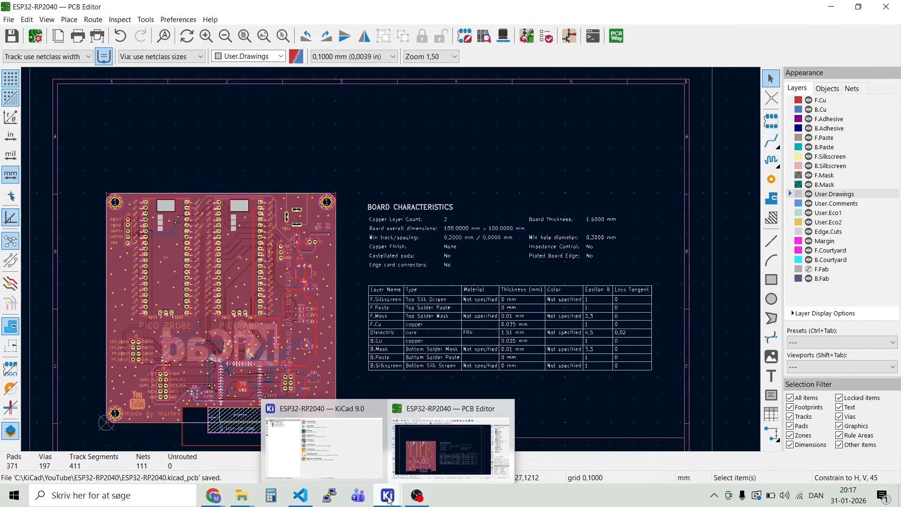
left_click(324, 435)
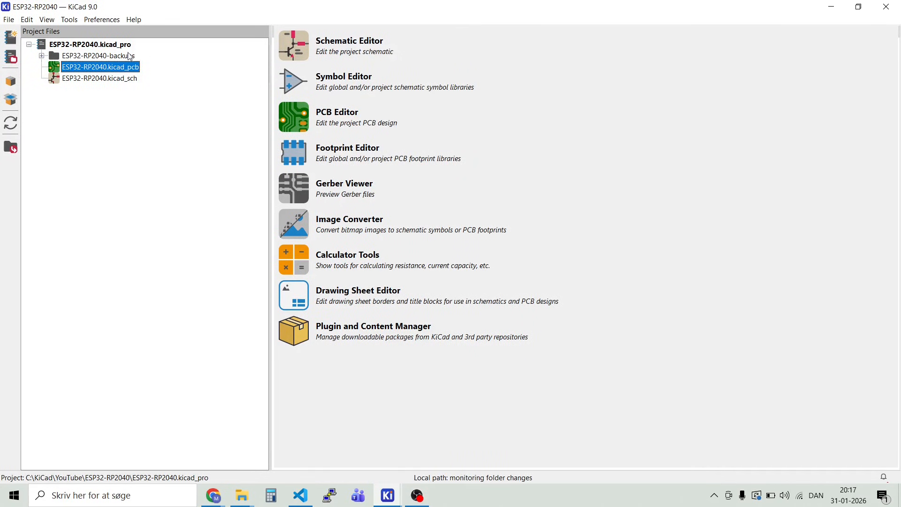
left_click(8, 20)
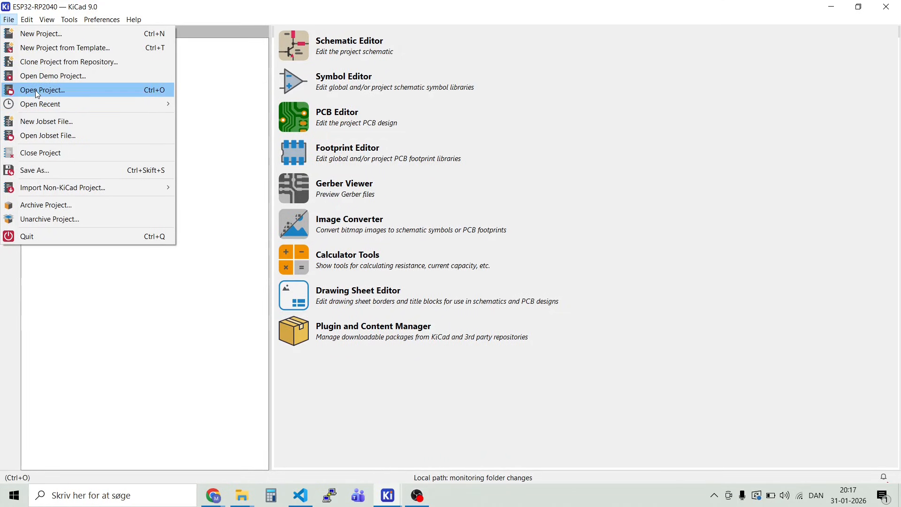
mouse_move(42, 107)
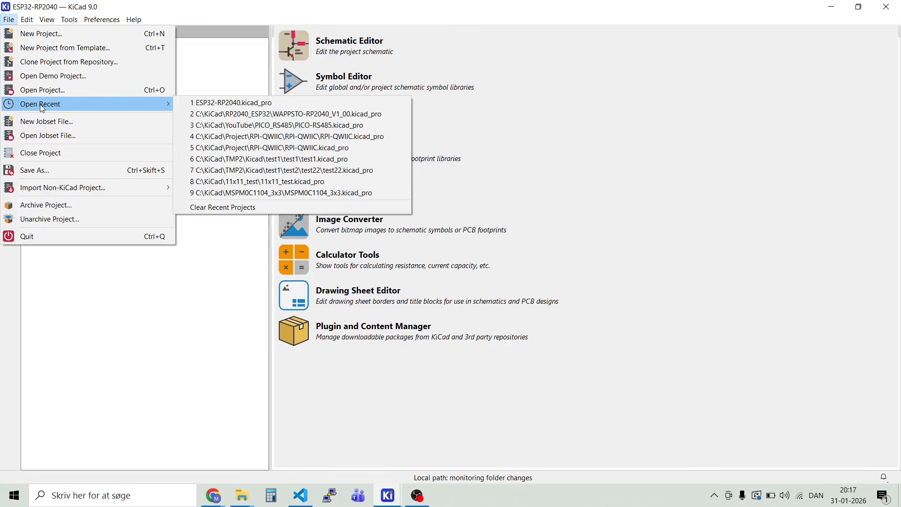
left_click(160, 291)
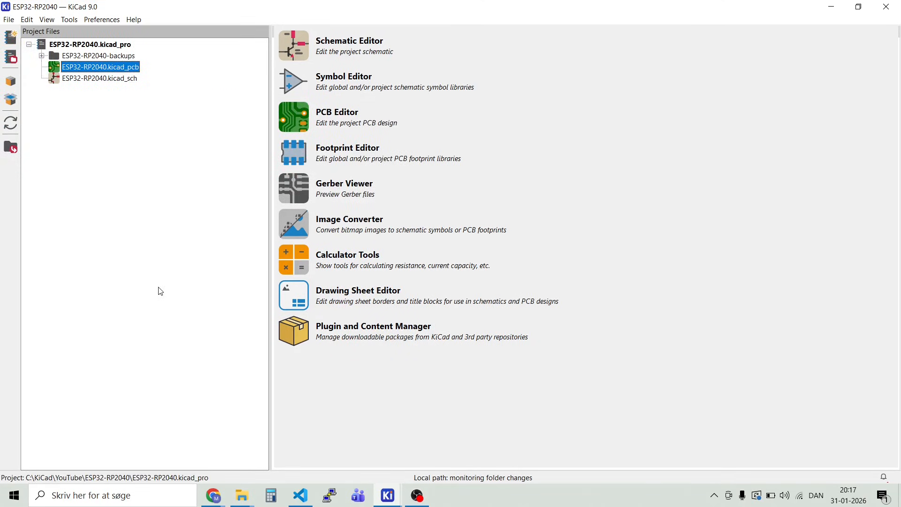
left_click(9, 19)
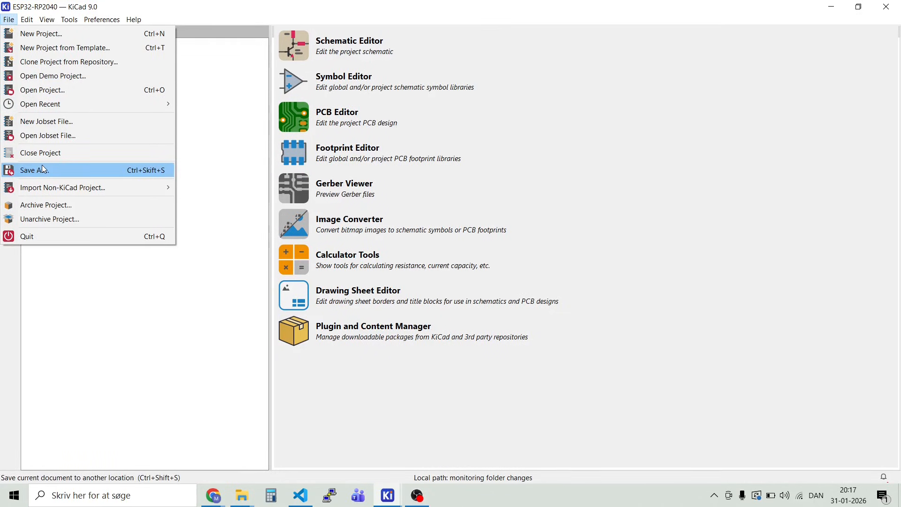
left_click(213, 147)
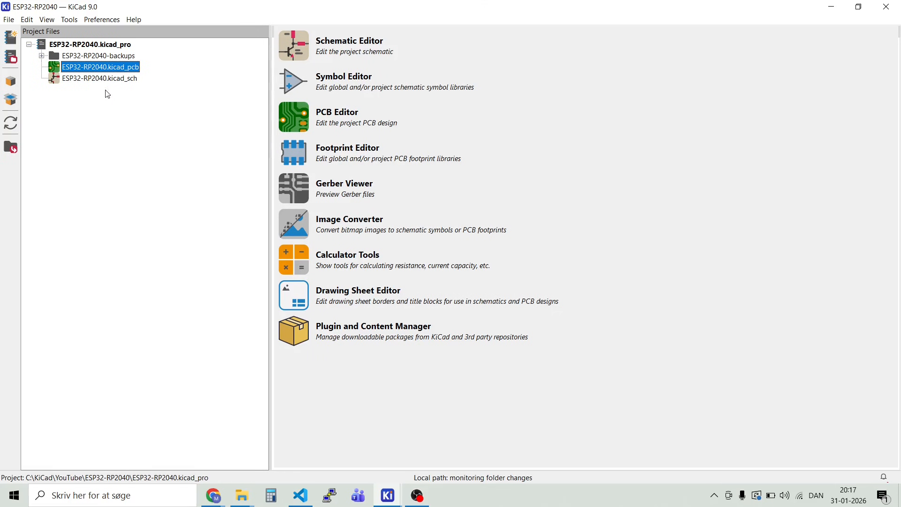
double_click(57, 71)
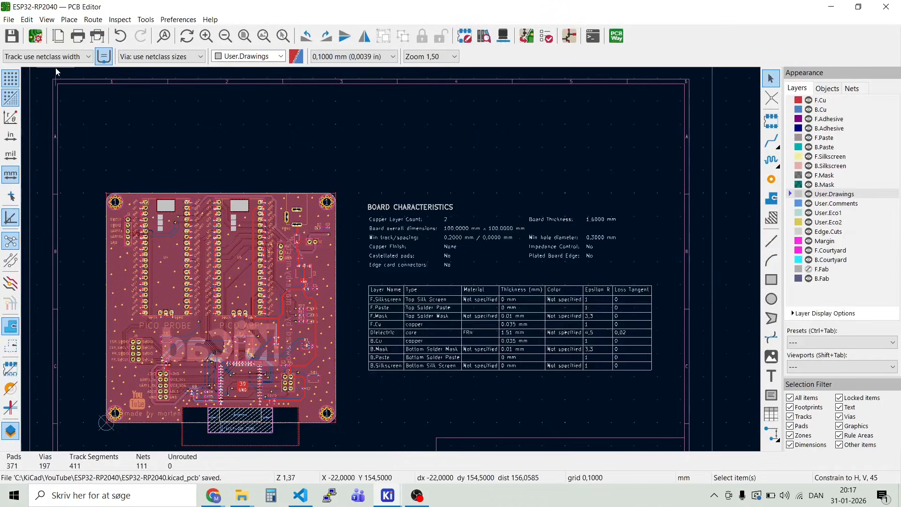
Step: Plot the Gerber fabrication files for the selected copper, paste, silkscreen, mask and Edge.Cuts layers into the Gerber\ output directory
left_click(9, 20)
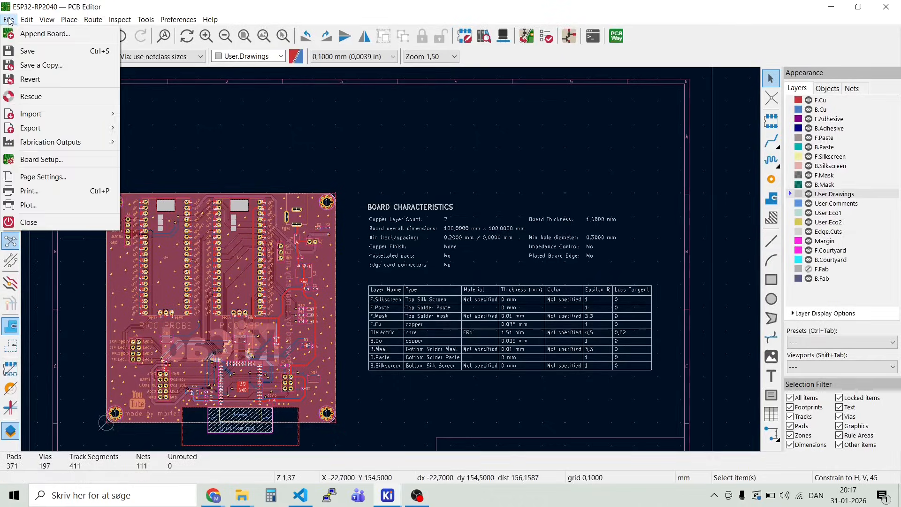
mouse_move(44, 143)
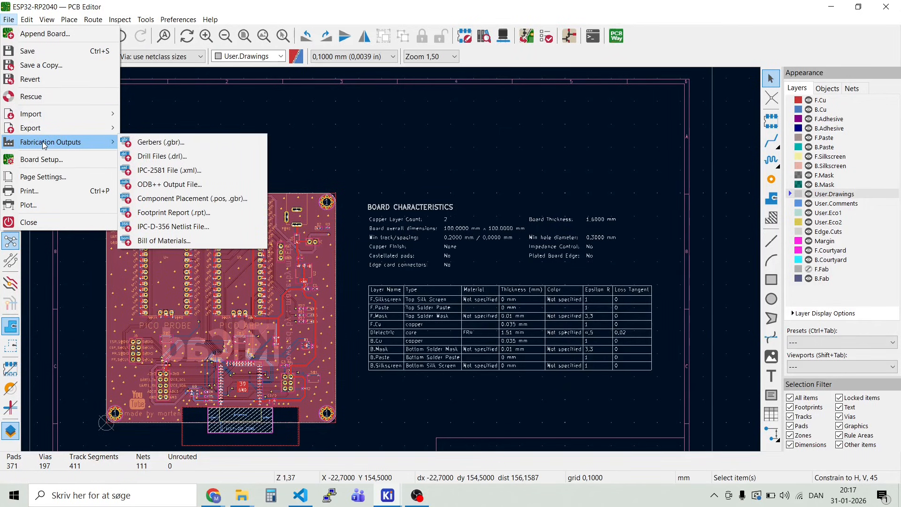
left_click(159, 143)
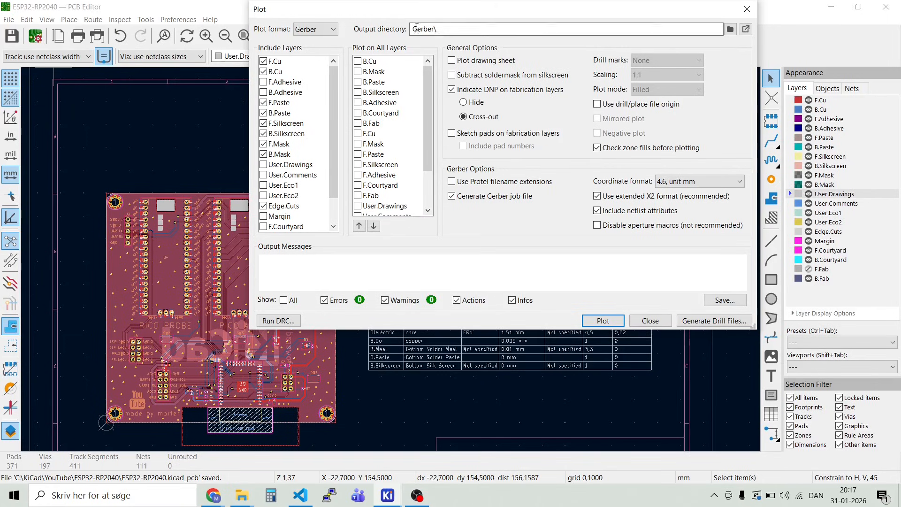
left_click(436, 30)
key("BackSpace")
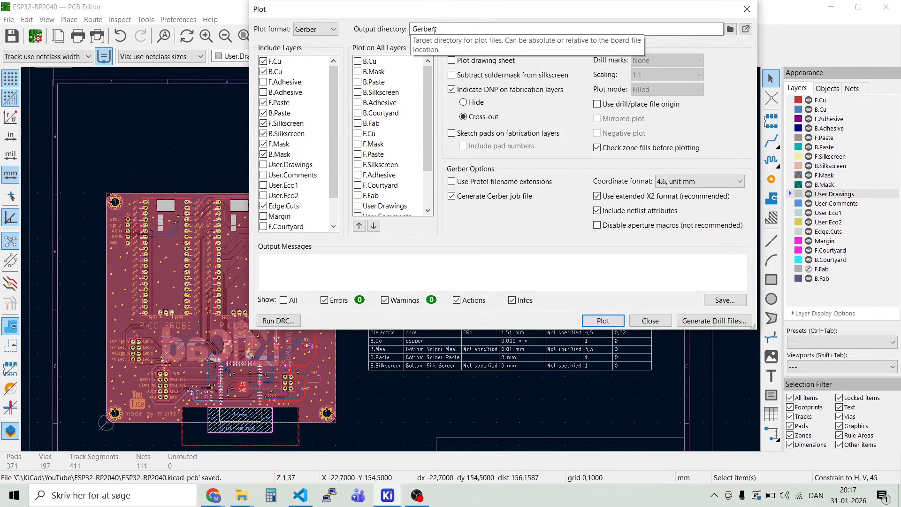
type("\\")
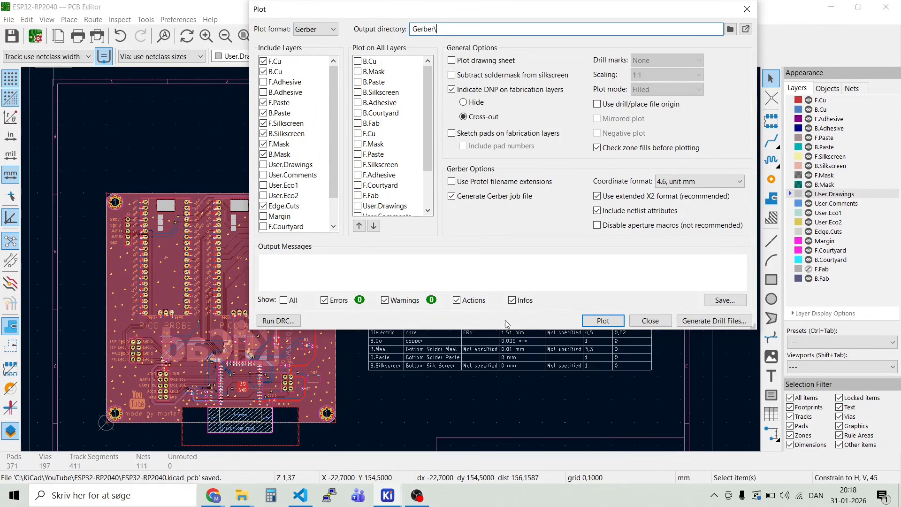
left_click(603, 321)
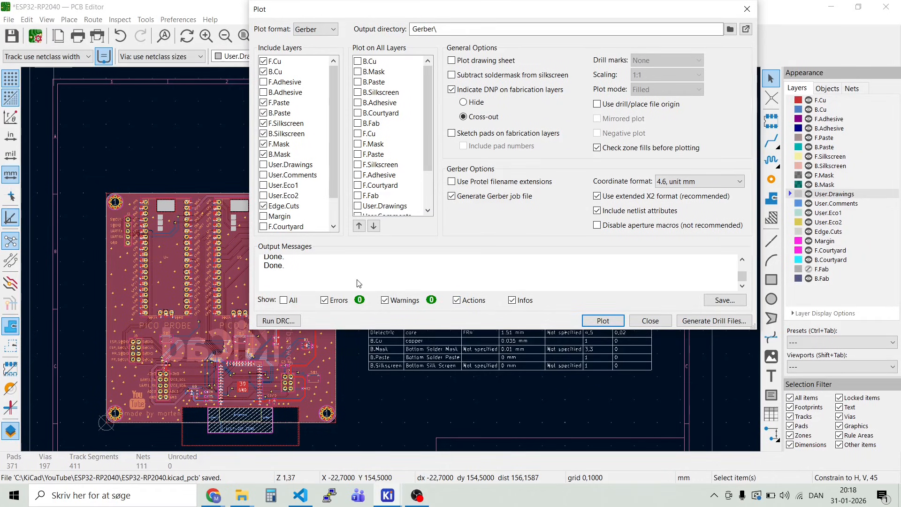
Step: Generate the Excellon drill files in the Gerber/ folder with absolute origin and millimetres, and review the plot output messages
left_click(708, 322)
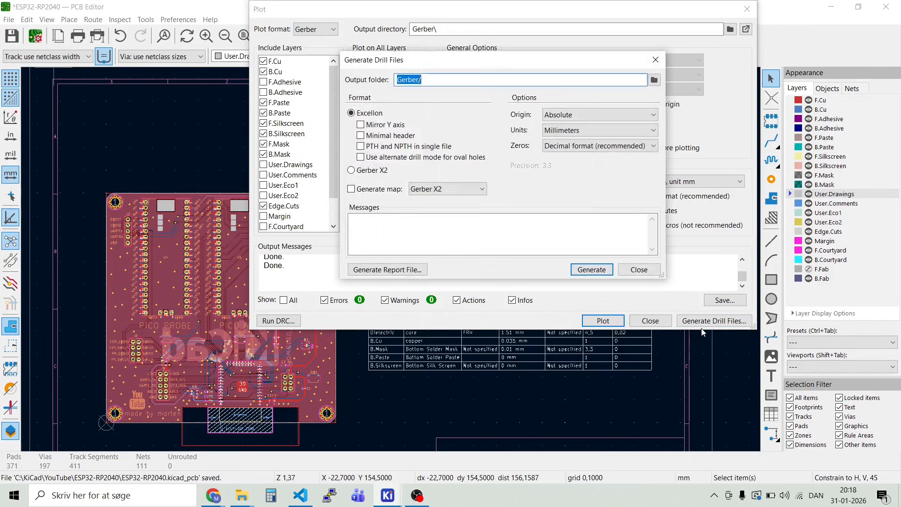
left_click(593, 272)
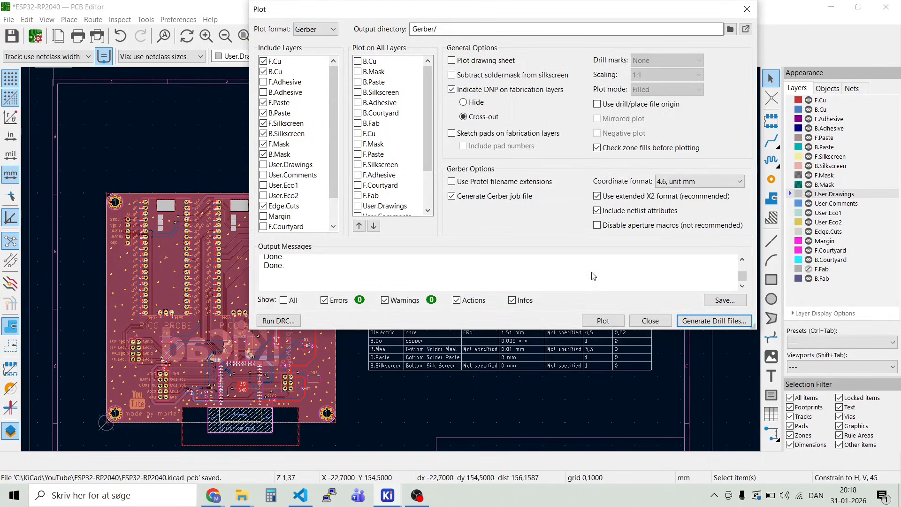
scroll(497, 271, "up", 1)
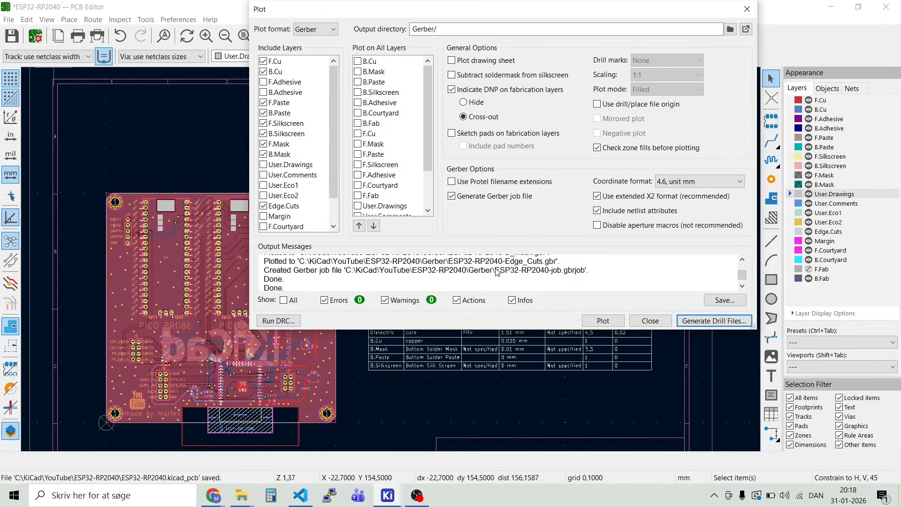
scroll(497, 271, "up", 1)
scroll(497, 271, "down", 1)
left_click_drag(544, 329, 542, 367)
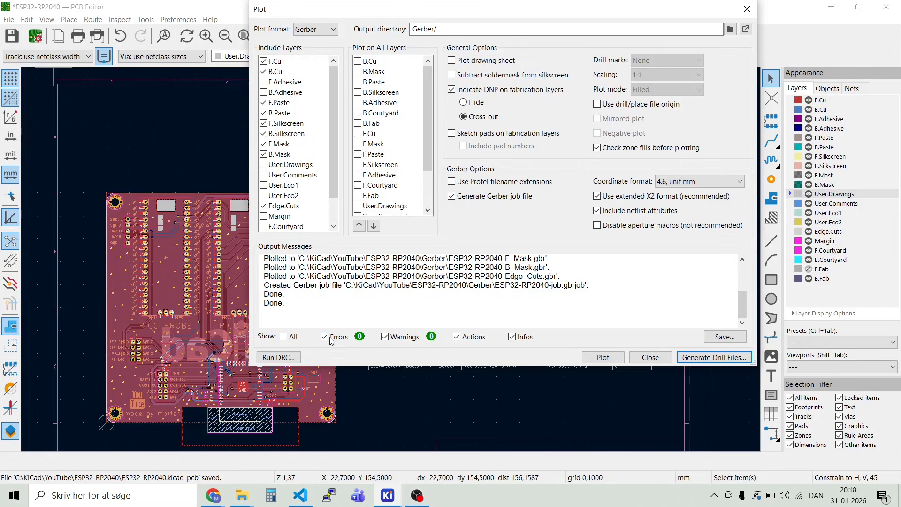
left_click(655, 359)
Step: Switch to File Explorer and open the Gerber folder inside the ESP32-RP2040 project folder
mouse_move(243, 501)
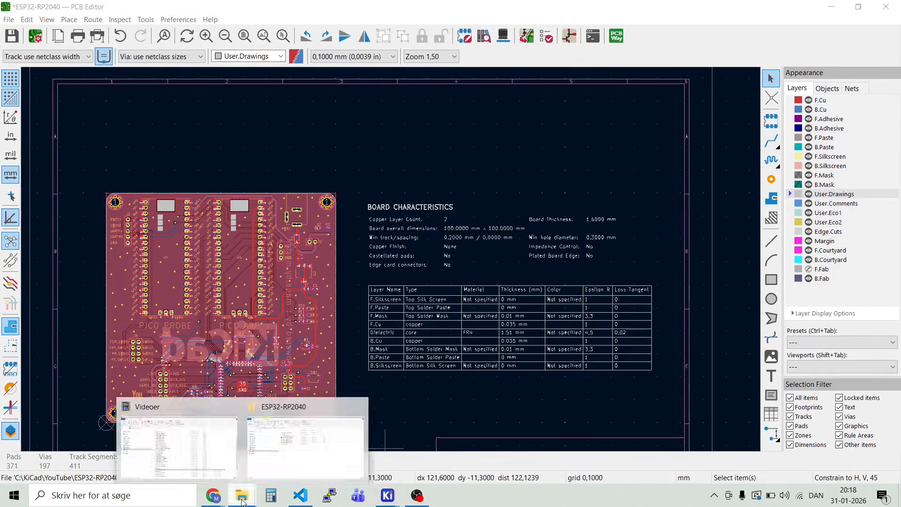
left_click(315, 459)
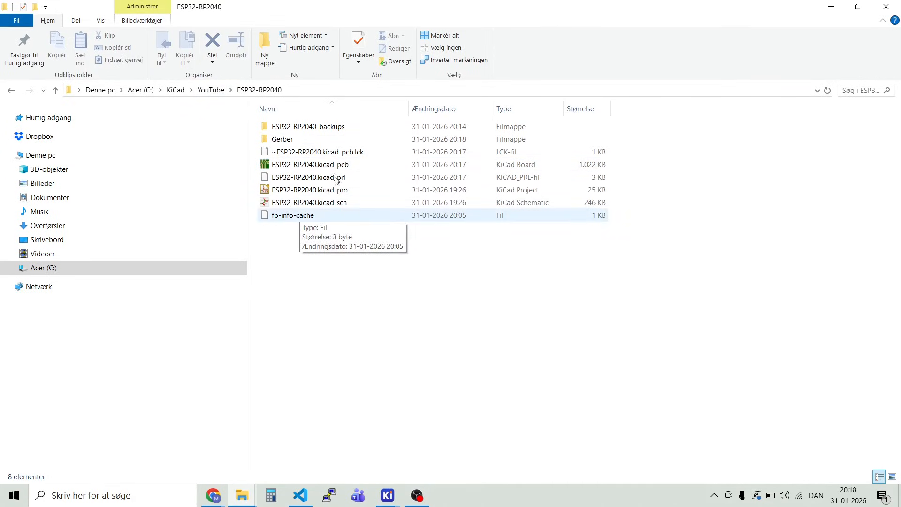
left_click(282, 141)
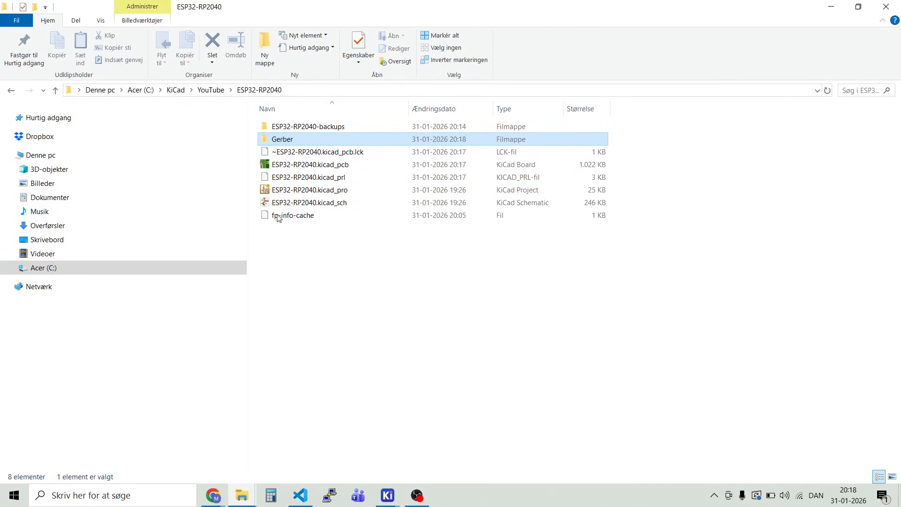
key("Return")
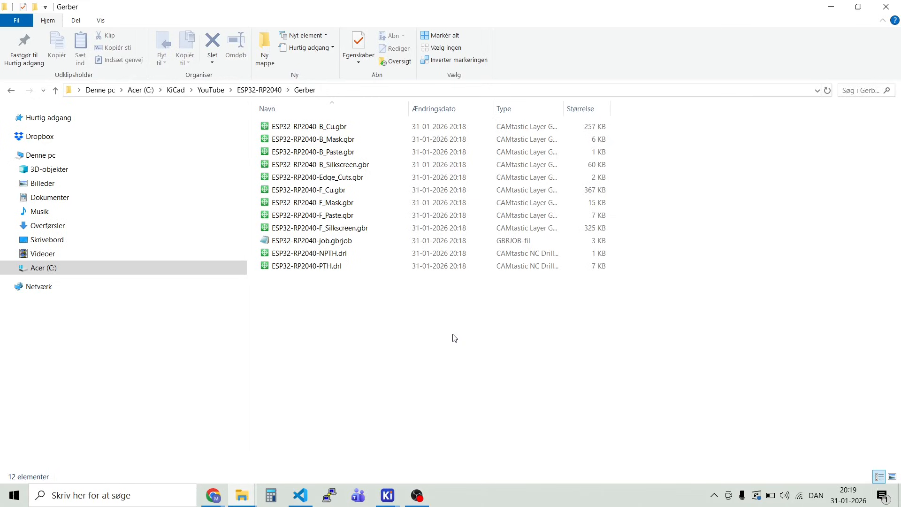
Step: Compress all the Gerber, job and drill files in the Gerber folder into one ZIP archive
left_click_drag(453, 334, 310, 124)
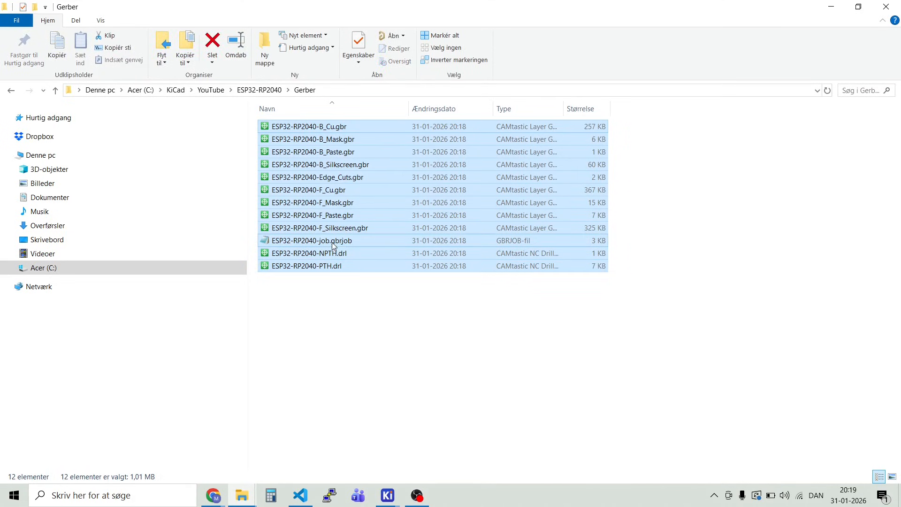
right_click(321, 177)
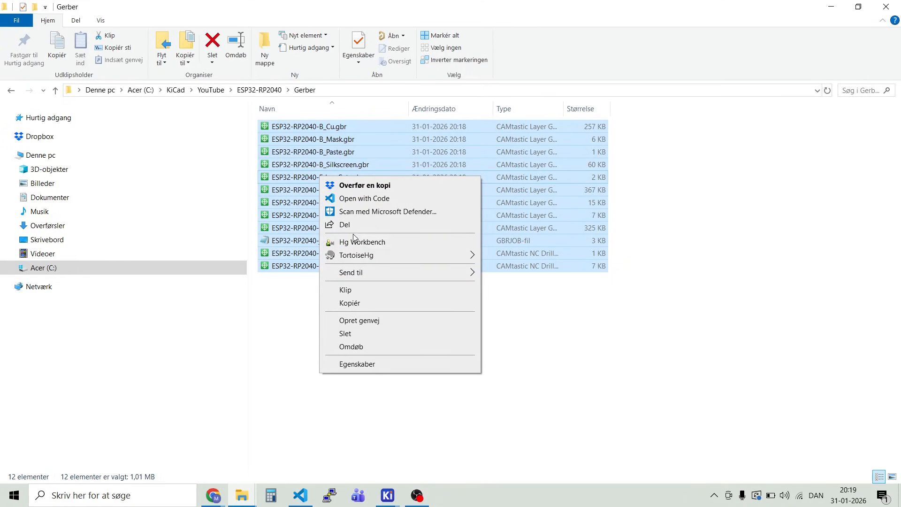
mouse_move(362, 276)
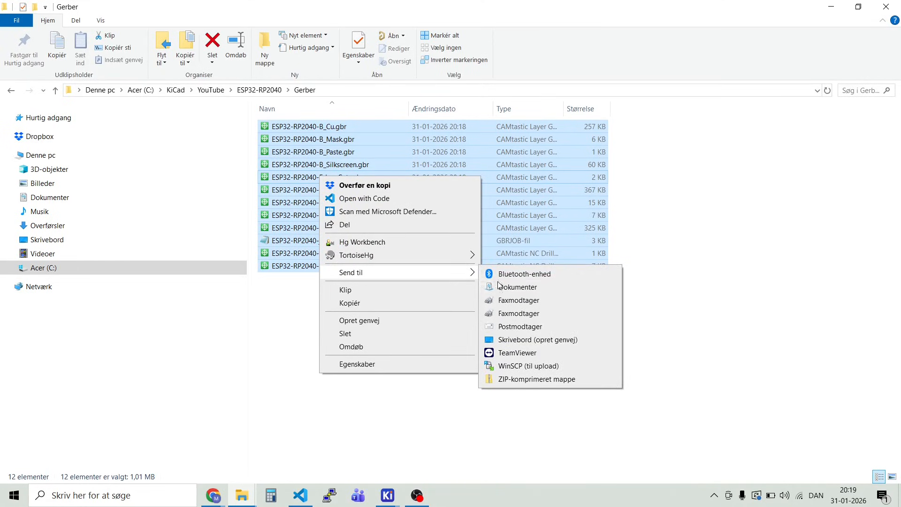
left_click(547, 380)
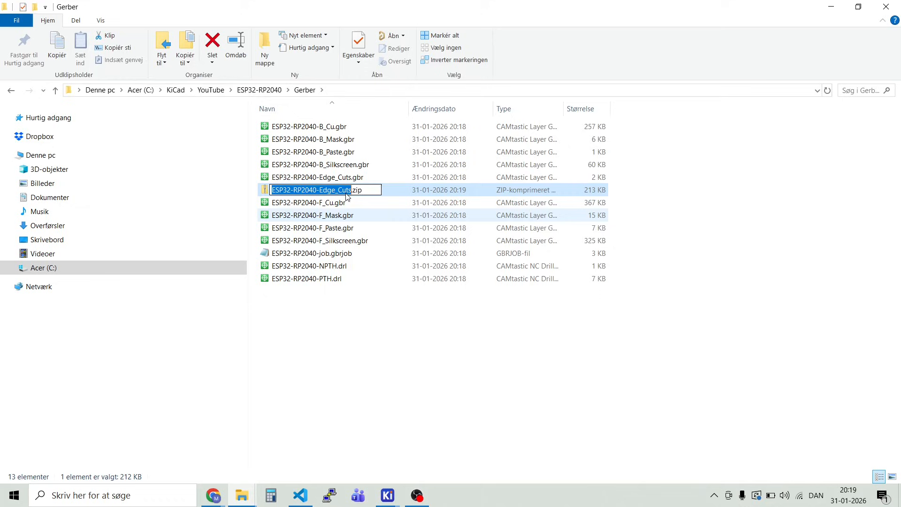
Step: Rename the new ZIP archive as ESP32-RP2040-Gerber_v10.zip
left_click(346, 190)
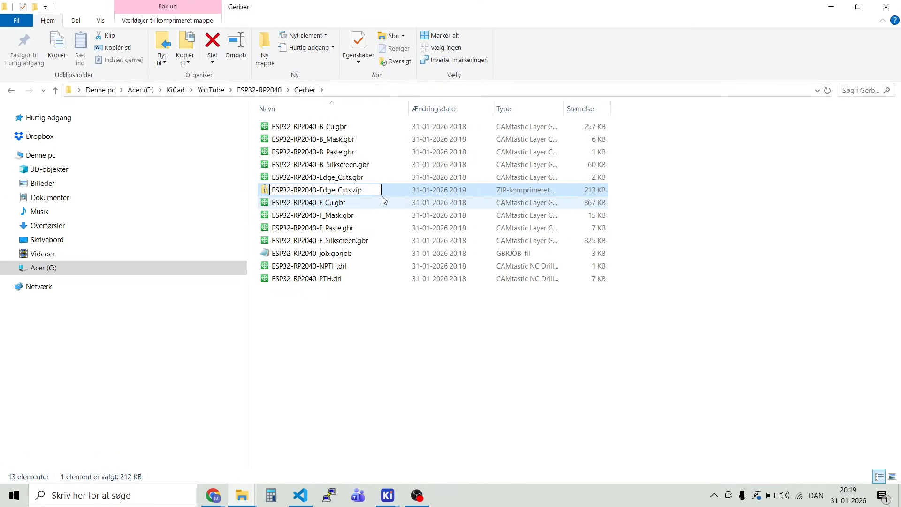
key("BackSpace")
key("BackSpace")
key("BackSpace")
key("BackSpace")
key("BackSpace")
key("BackSpace")
key("BackSpace")
key("BackSpace")
key("BackSpace")
key("BackSpace")
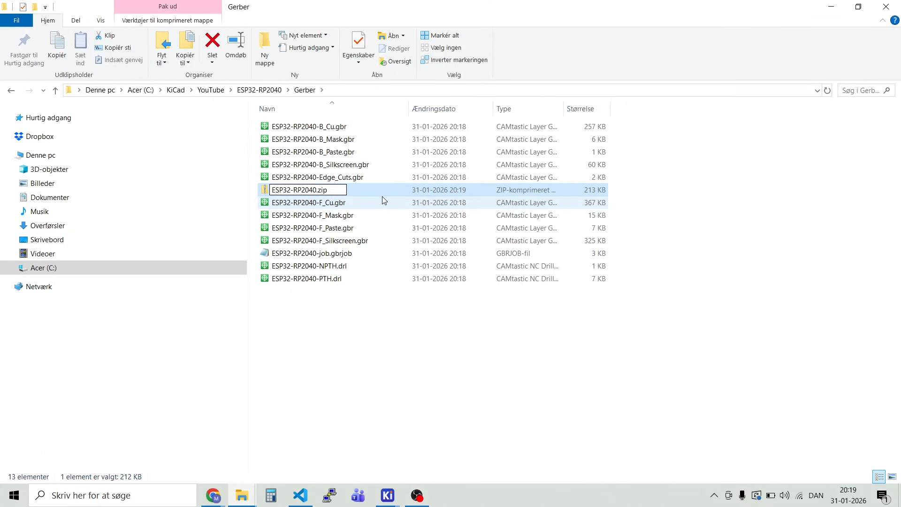
type("_v10")
key("Left")
key("Left")
key("Left")
key("Left")
type("-Gerber")
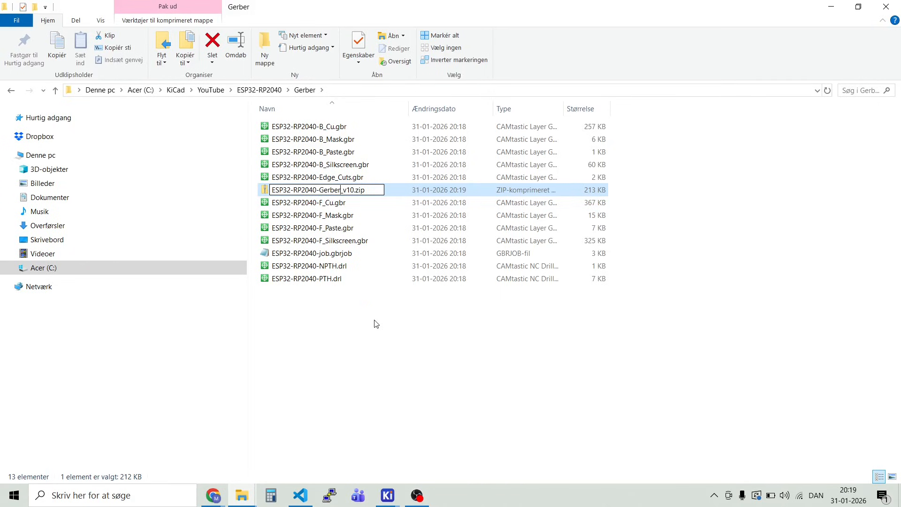
key("Return")
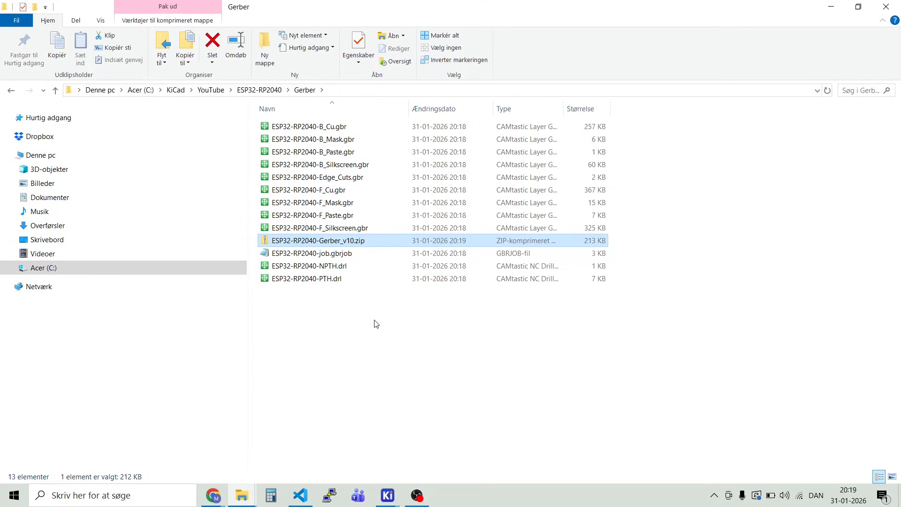
left_click(376, 324)
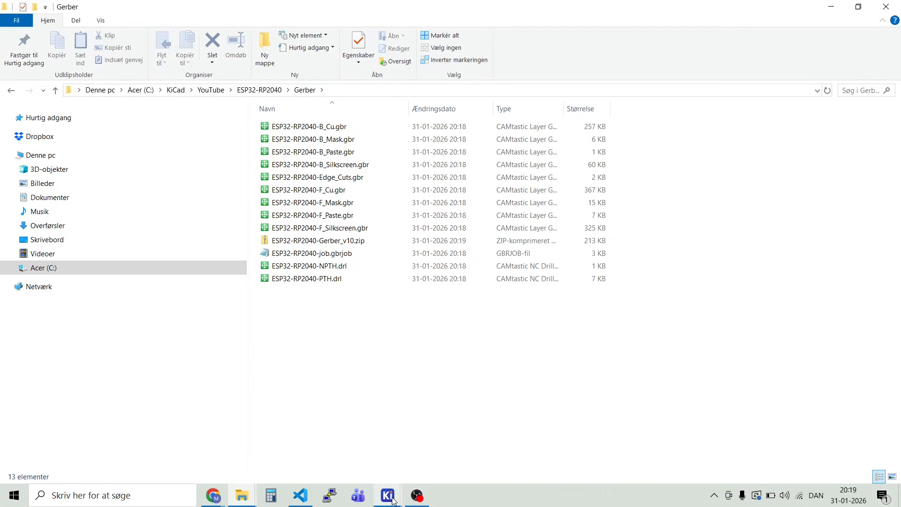
Step: Switch to KiCad's Gerber Viewer, load the ESP32-RP2040-Gerber_v10.zip archive from the Gerber folder, and dismiss the load messages
mouse_move(396, 493)
left_click(336, 444)
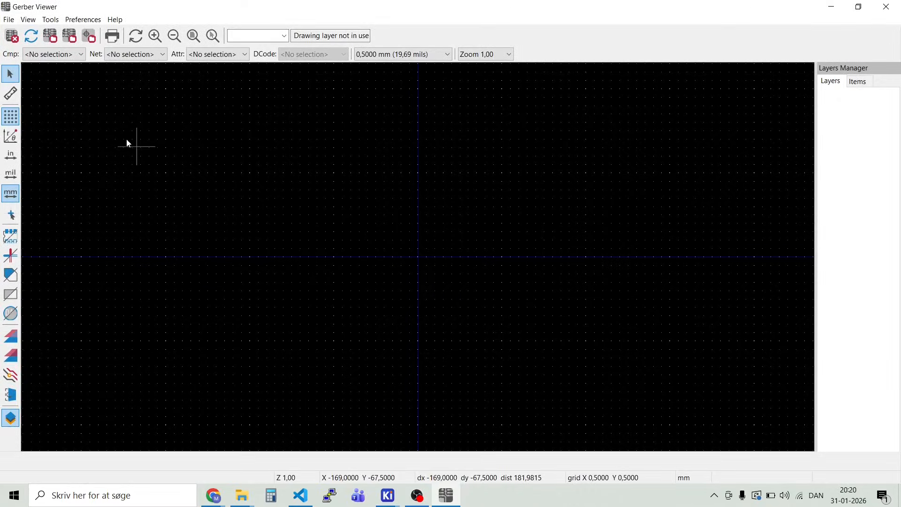
left_click(10, 21)
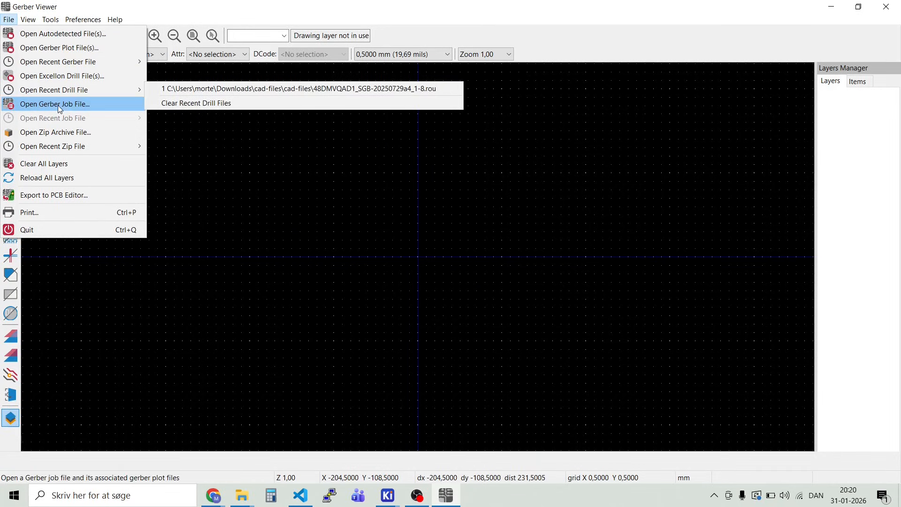
left_click(61, 135)
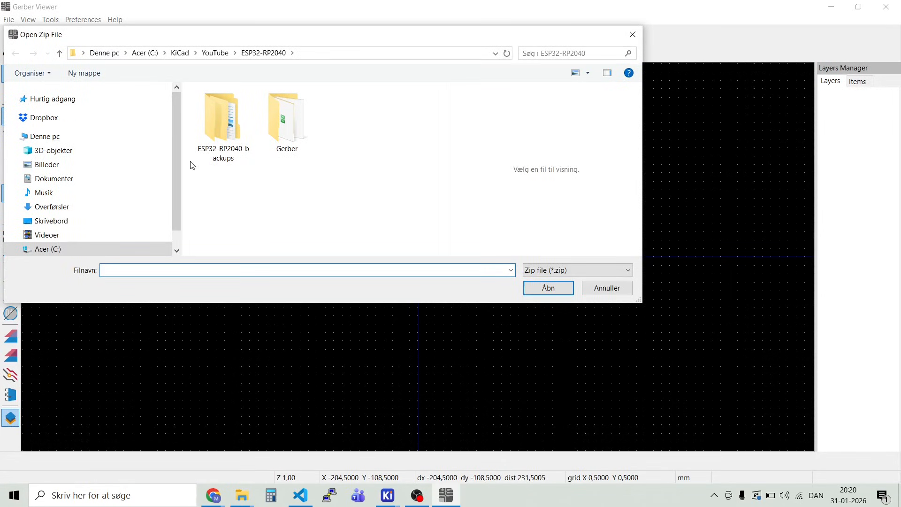
double_click(286, 120)
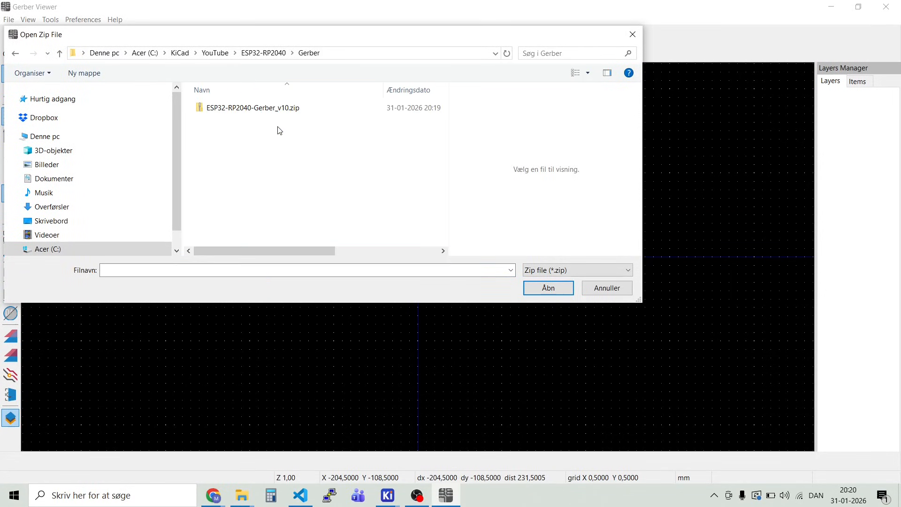
left_click(246, 111)
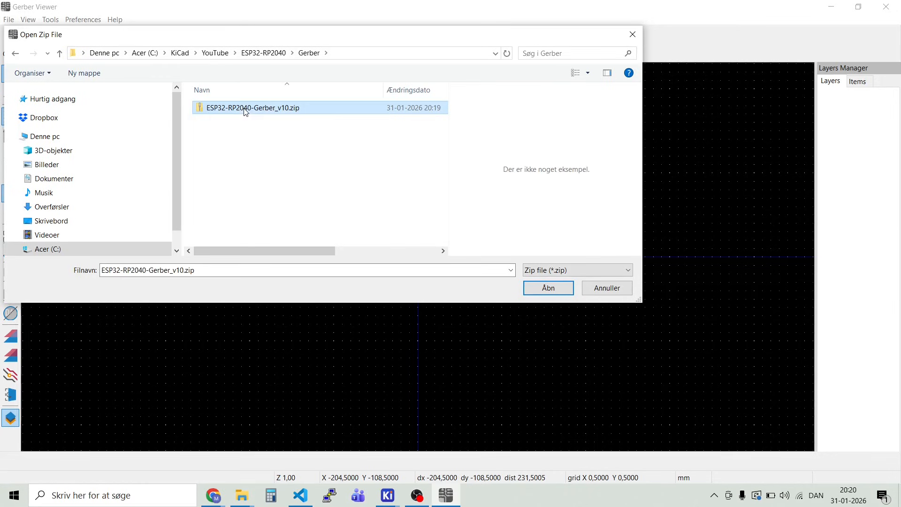
left_click(551, 290)
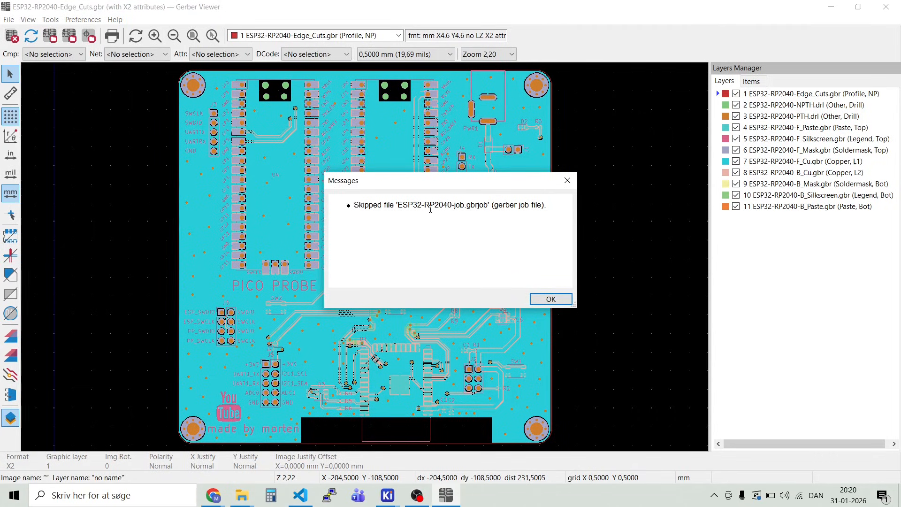
left_click(549, 297)
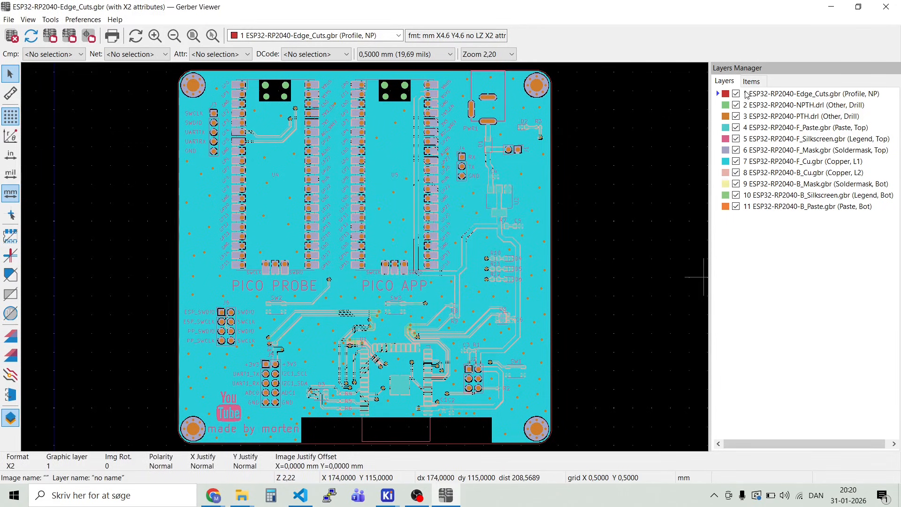
Step: Hide all eleven loaded Gerber and drill layers, from Edge_Cuts through B_Paste
left_click(736, 94)
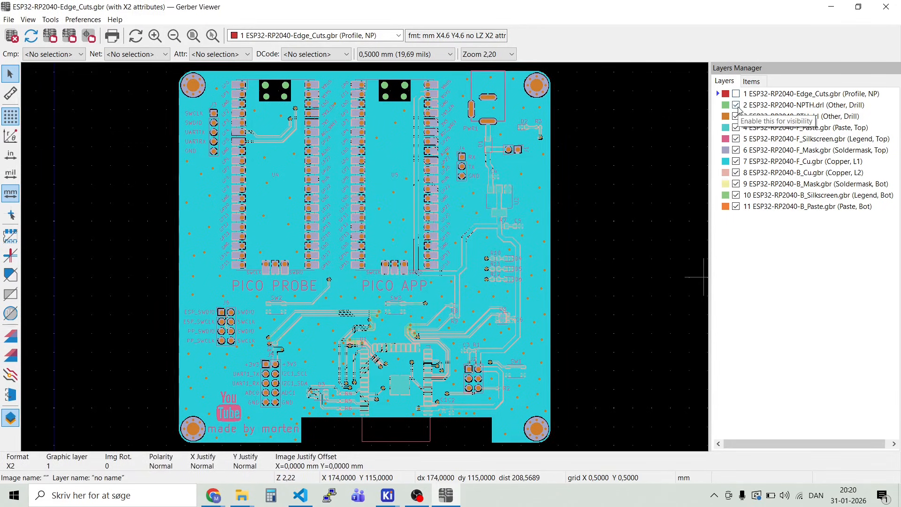
left_click(736, 105)
left_click(736, 117)
left_click(735, 139)
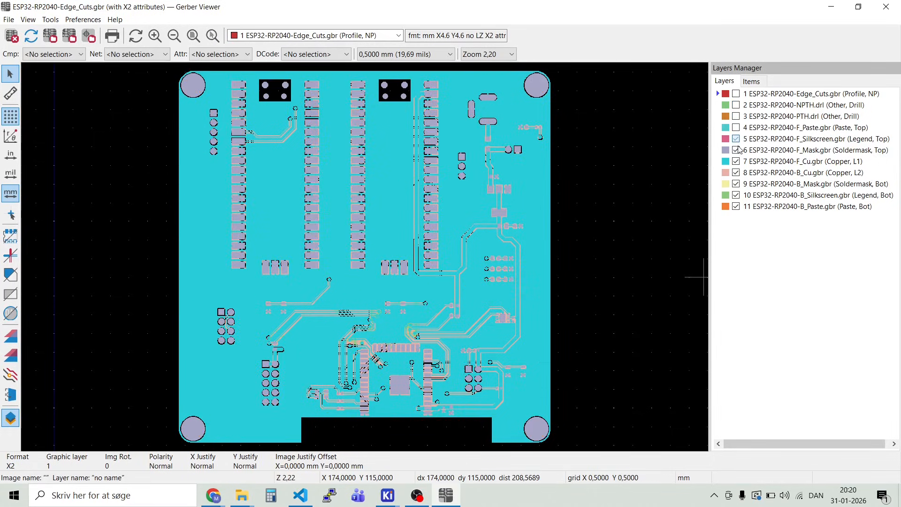
left_click(736, 161)
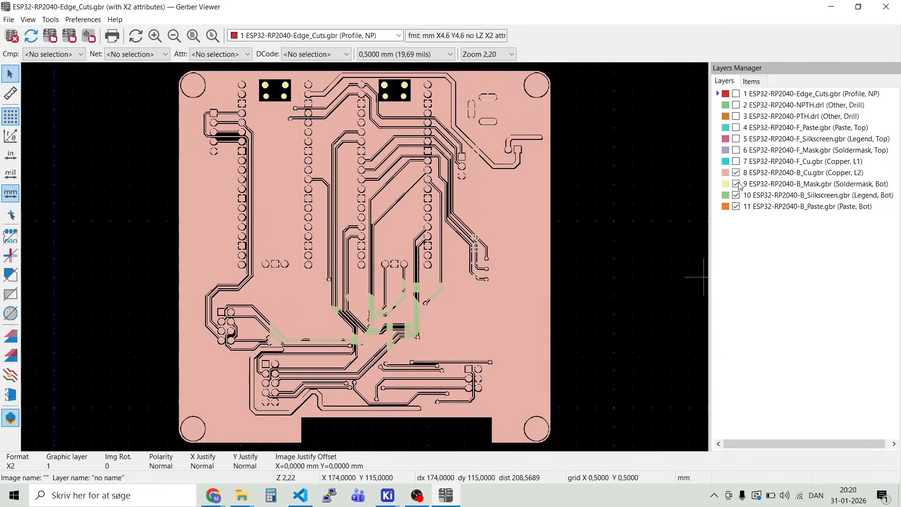
left_click(735, 172)
left_click(736, 184)
left_click(735, 195)
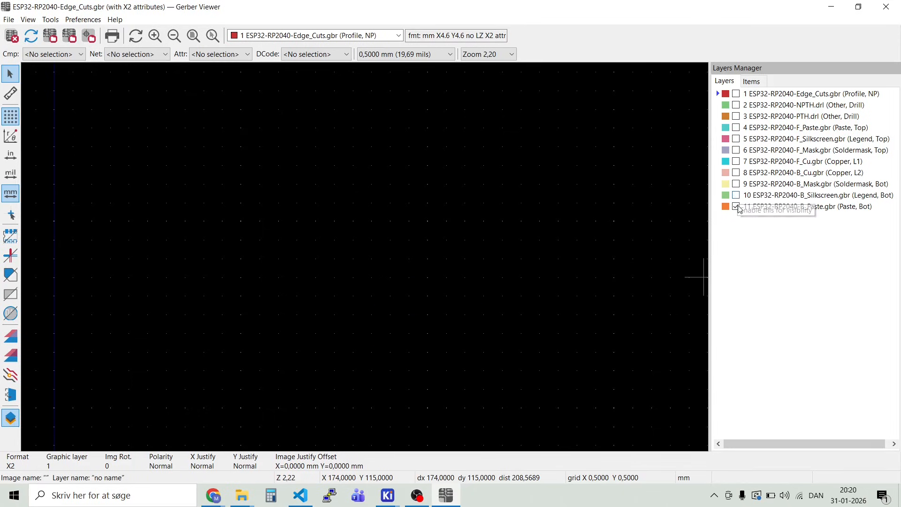
left_click(736, 207)
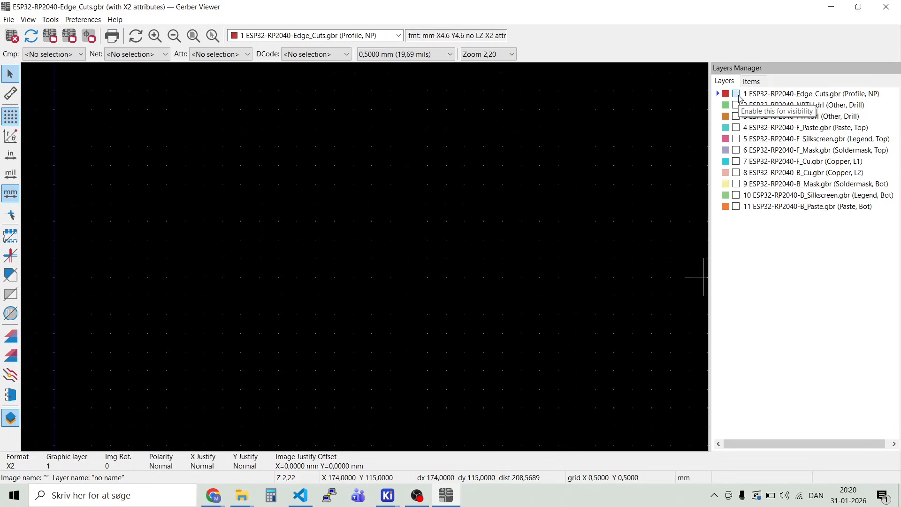
Step: Inspect the Edge_Cuts, NPTH drill, PTH drill and F_Paste layers one at a time, hiding each after viewing
left_click(736, 94)
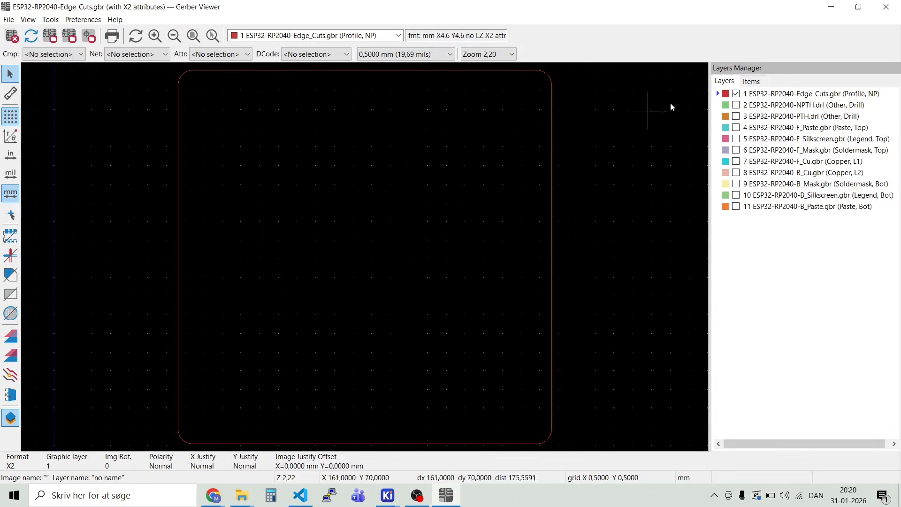
left_click(736, 94)
left_click(735, 105)
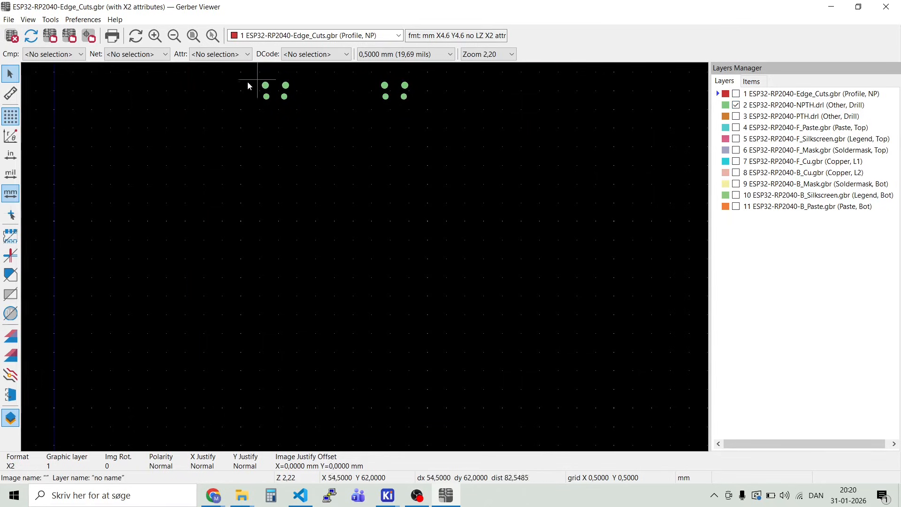
left_click(736, 105)
left_click(736, 116)
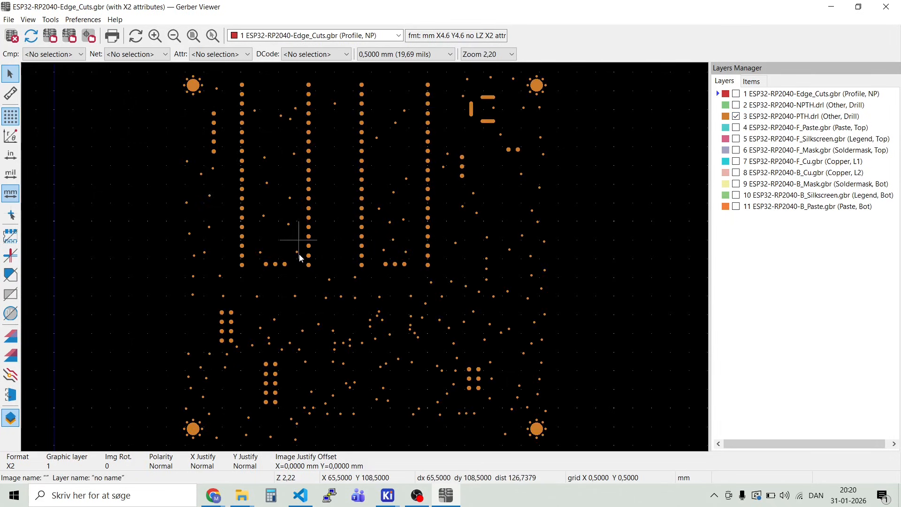
left_click(736, 116)
left_click(736, 127)
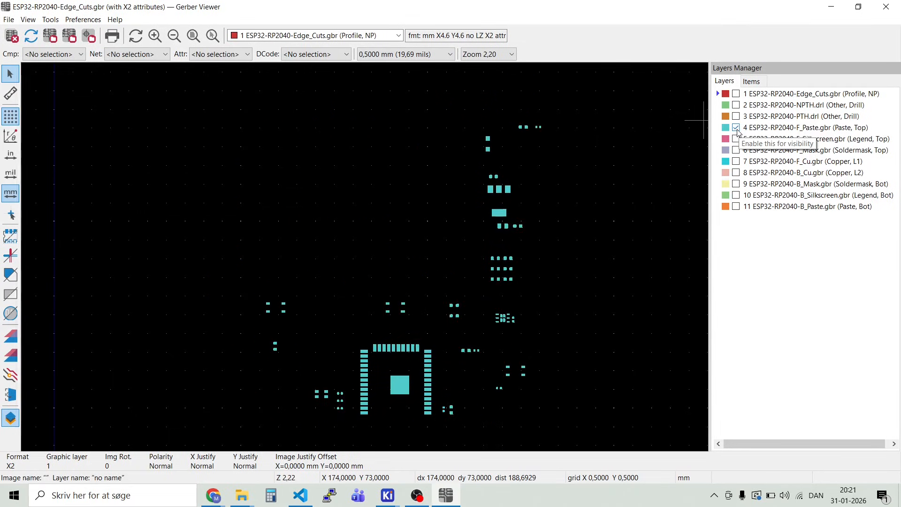
left_click(736, 128)
Step: Show only the F_Silkscreen layer, examine its header labels and component designators up close, and hide it again
left_click(736, 139)
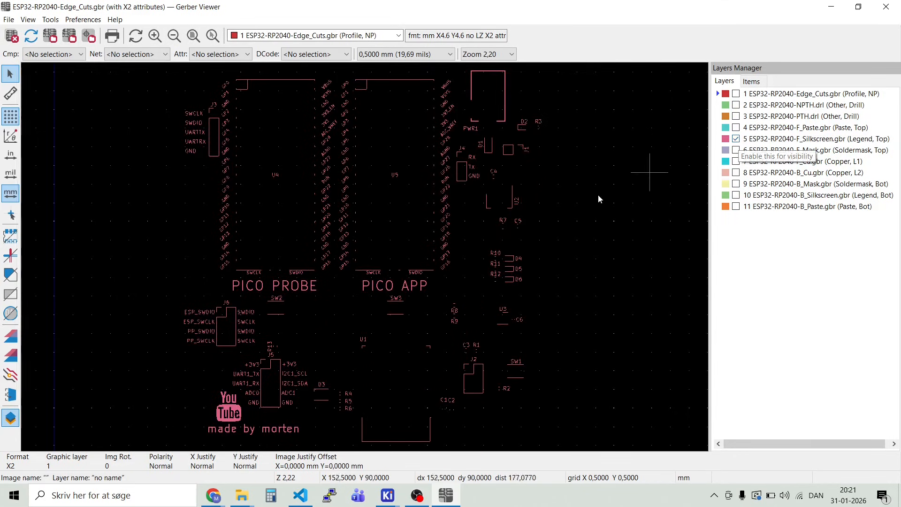
scroll(479, 206, "up", 2)
scroll(365, 257, "up", 2)
scroll(365, 258, "down", 2)
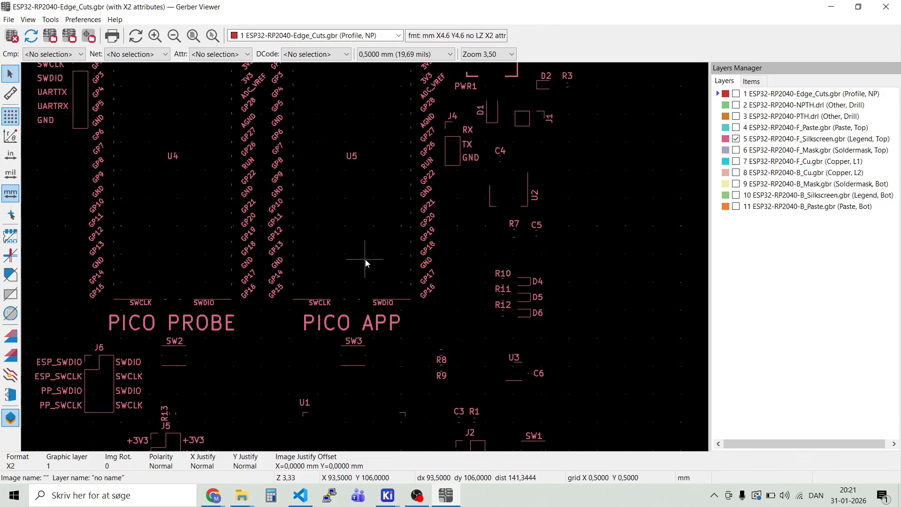
scroll(113, 381, "up", 5)
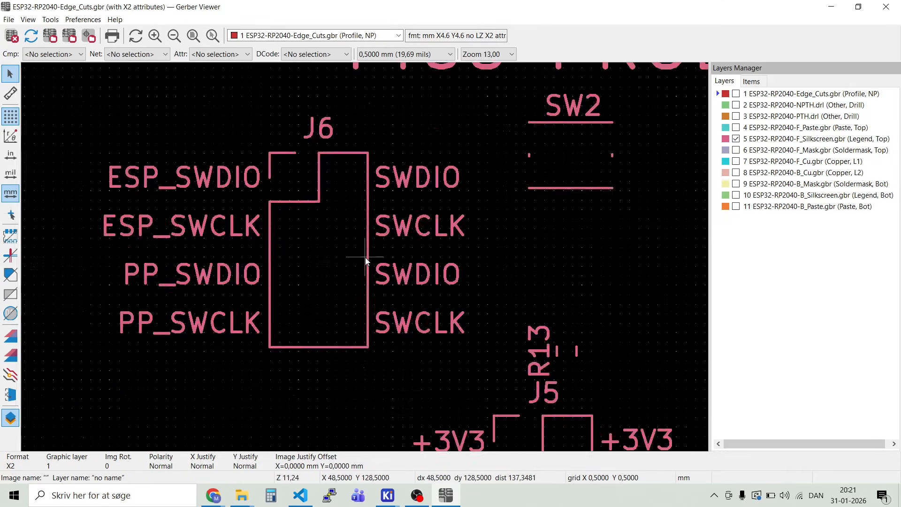
scroll(378, 262, "down", 6)
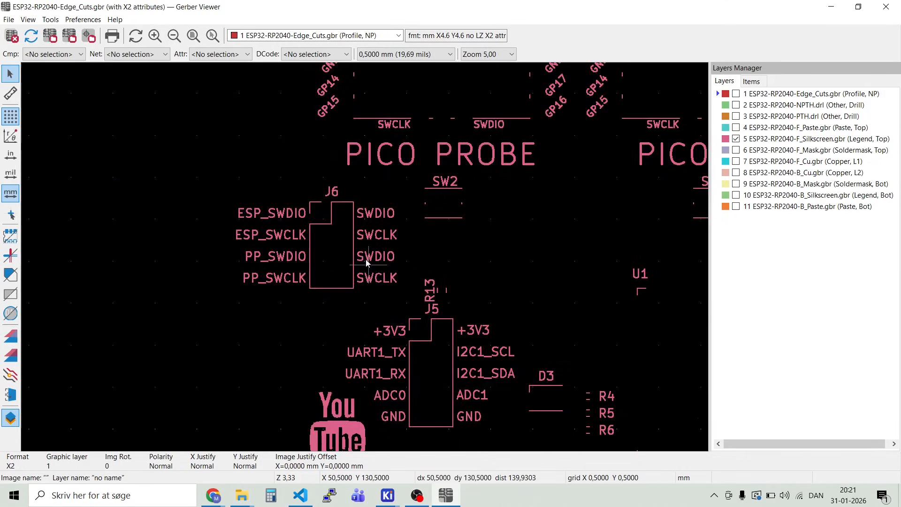
scroll(399, 300, "up", 3)
scroll(366, 260, "up", 3)
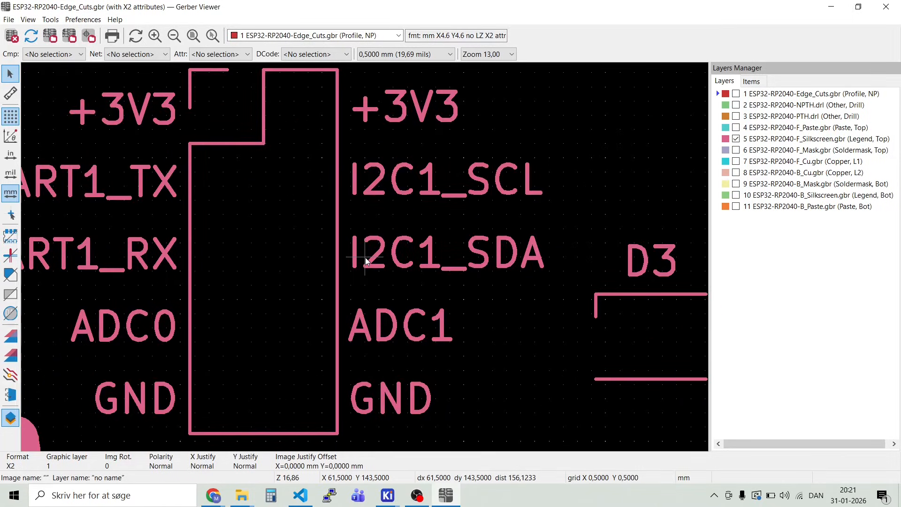
scroll(366, 259, "down", 6)
scroll(535, 103, "up", 3)
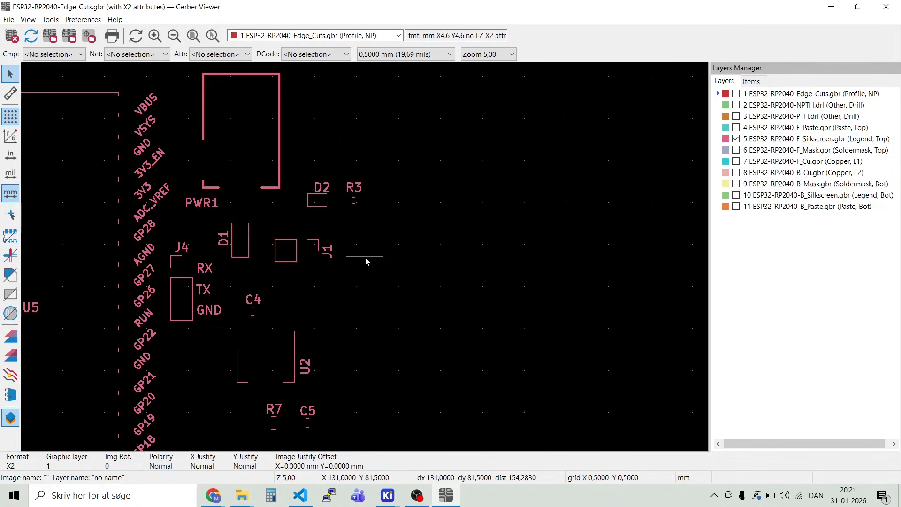
scroll(309, 380, "up", 1)
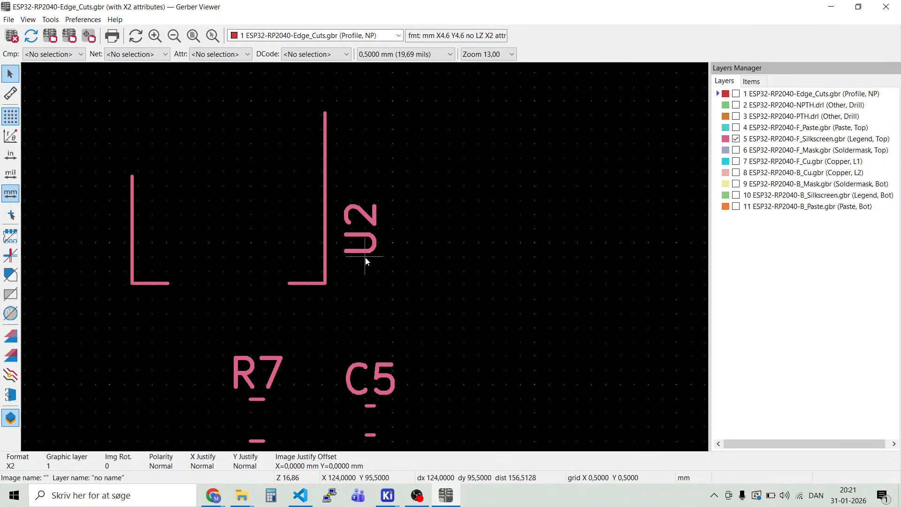
scroll(364, 258, "down", 2)
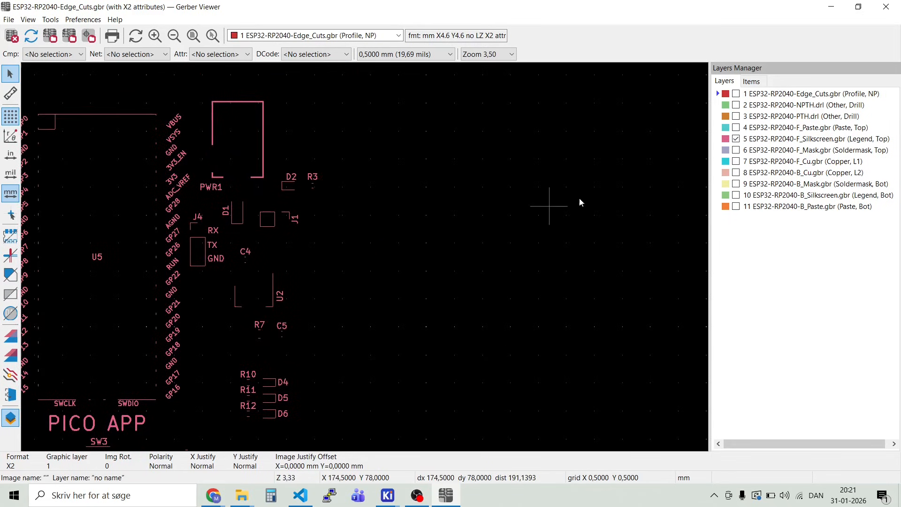
left_click(736, 139)
Step: Inspect the F_Mask layer alone and together with the F_Cu layer, and hide both
left_click(736, 151)
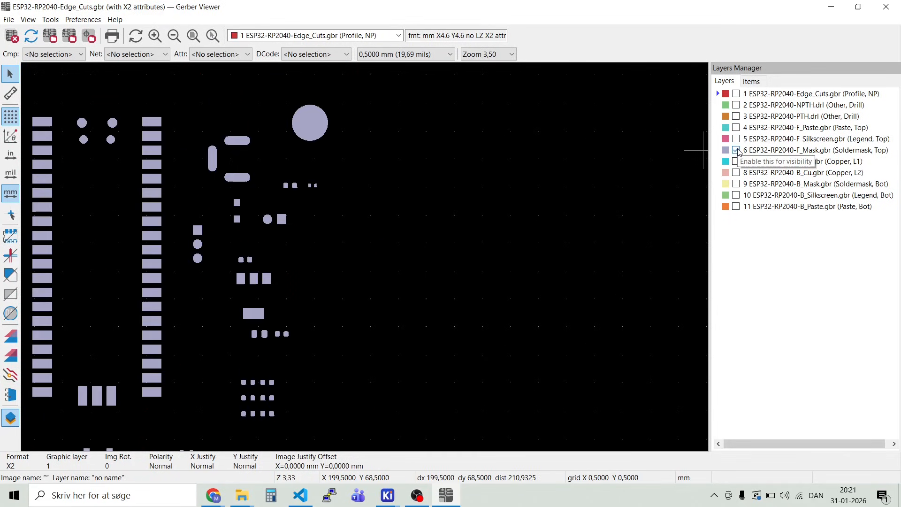
scroll(364, 255, "down", 2)
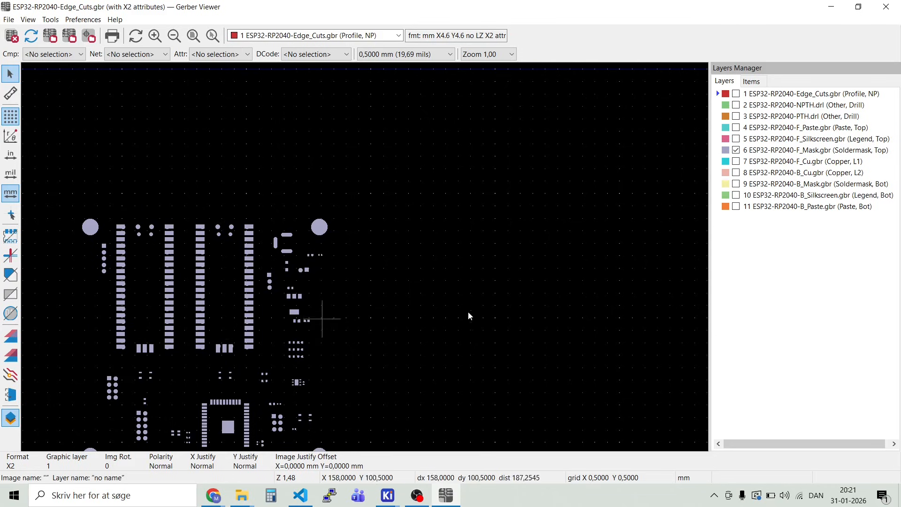
left_click(736, 162)
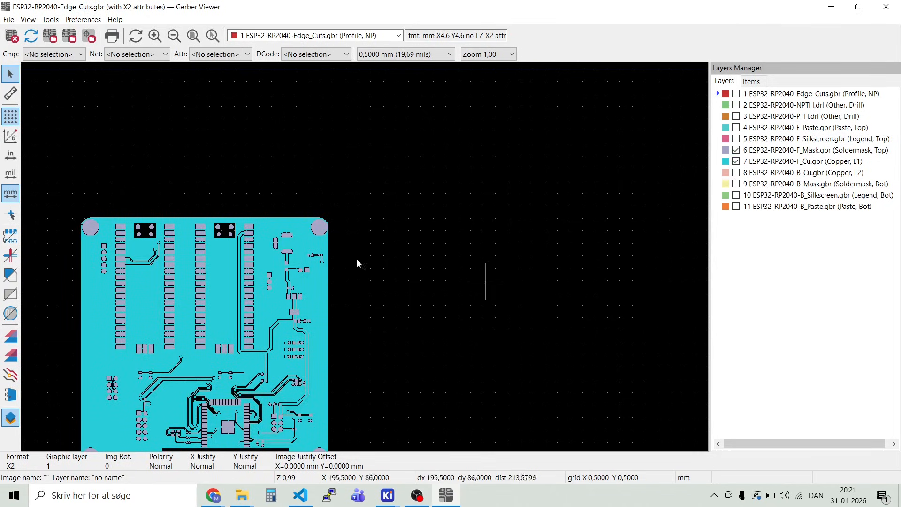
scroll(362, 259, "down", 1)
scroll(366, 261, "up", 3)
scroll(364, 258, "down", 1)
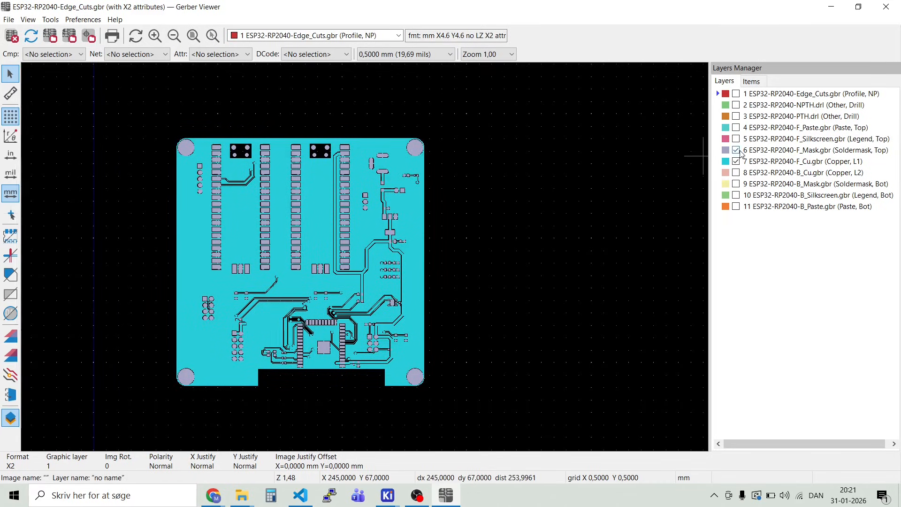
left_click(737, 151)
left_click(736, 162)
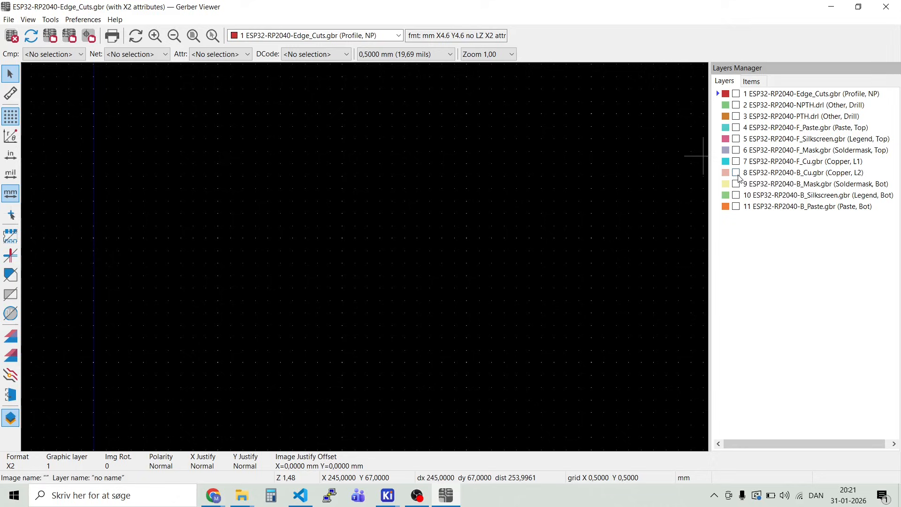
Step: Inspect the B_Cu and B_Mask layers one at a time, hiding each after viewing
left_click(736, 173)
left_click(736, 173)
left_click(736, 184)
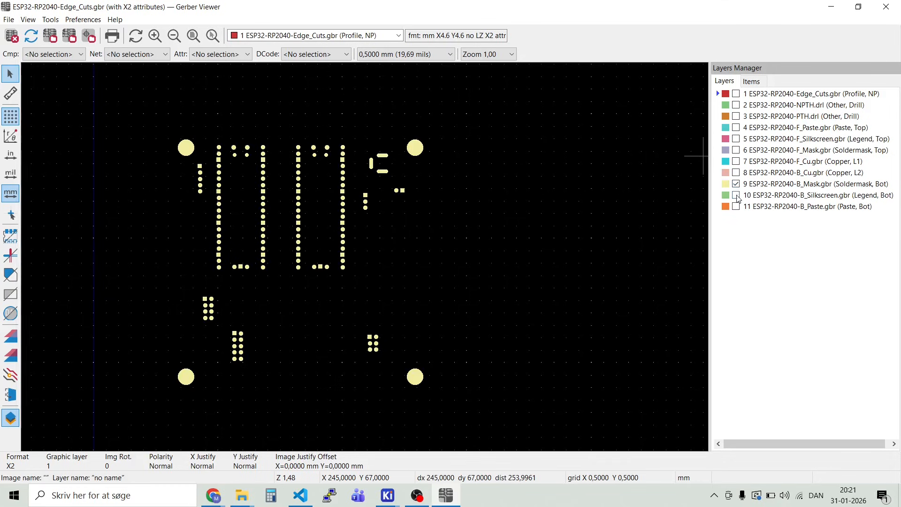
left_click(735, 183)
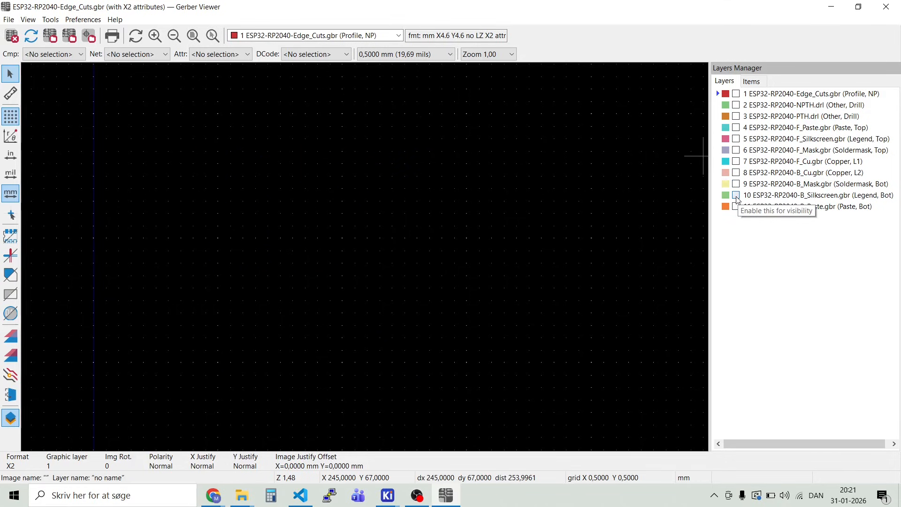
Step: Inspect the B_Silkscreen artwork and the B_Paste layer separately, hiding each after viewing
left_click(736, 195)
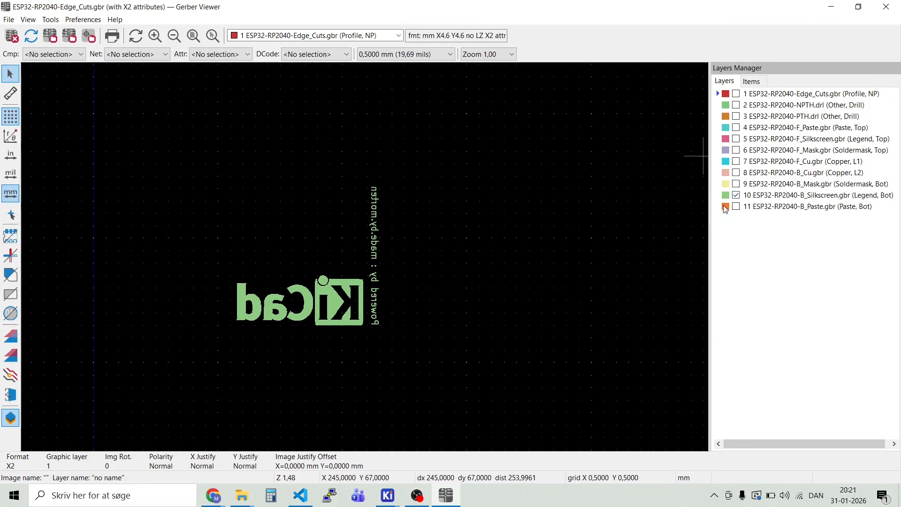
scroll(367, 261, "up", 3)
scroll(367, 261, "down", 3)
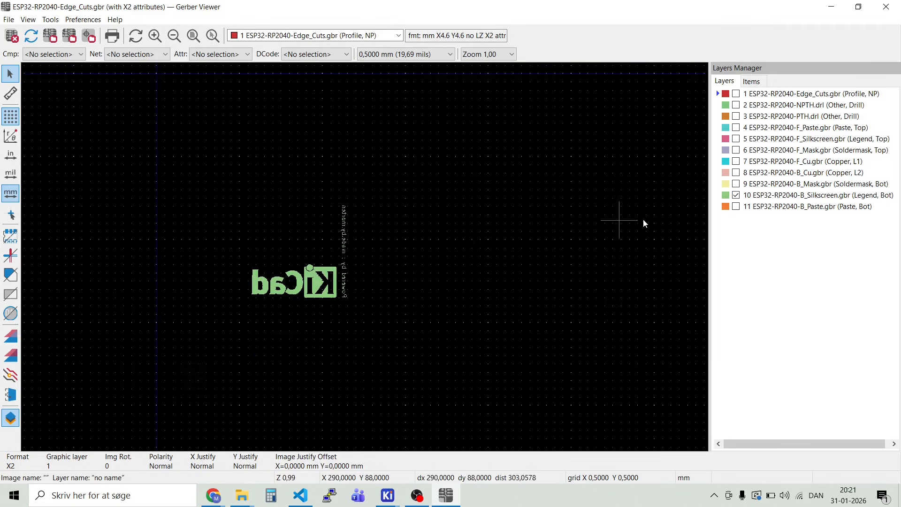
left_click(736, 195)
left_click(736, 206)
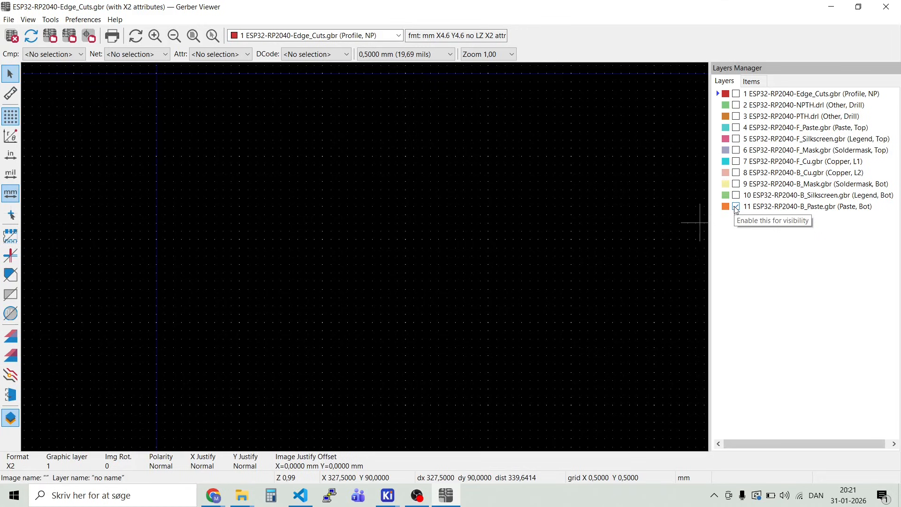
left_click(738, 210)
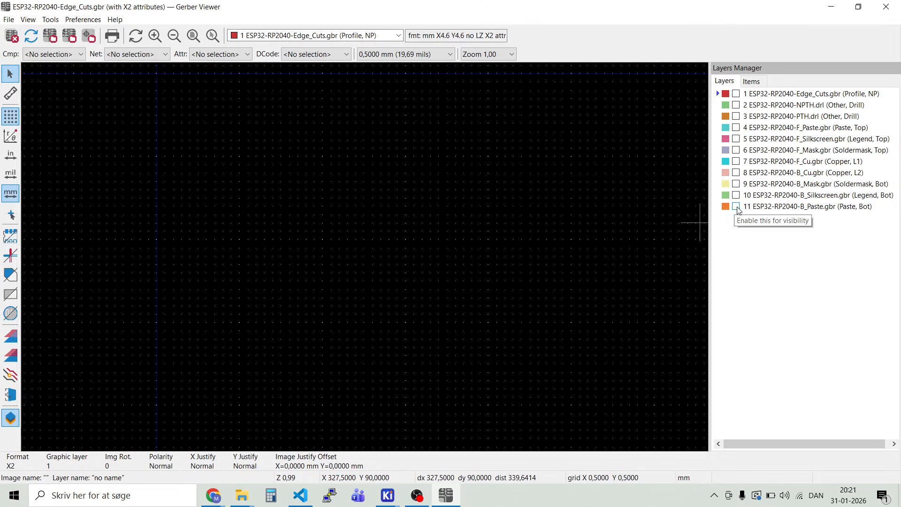
scroll(362, 254, "down", 3)
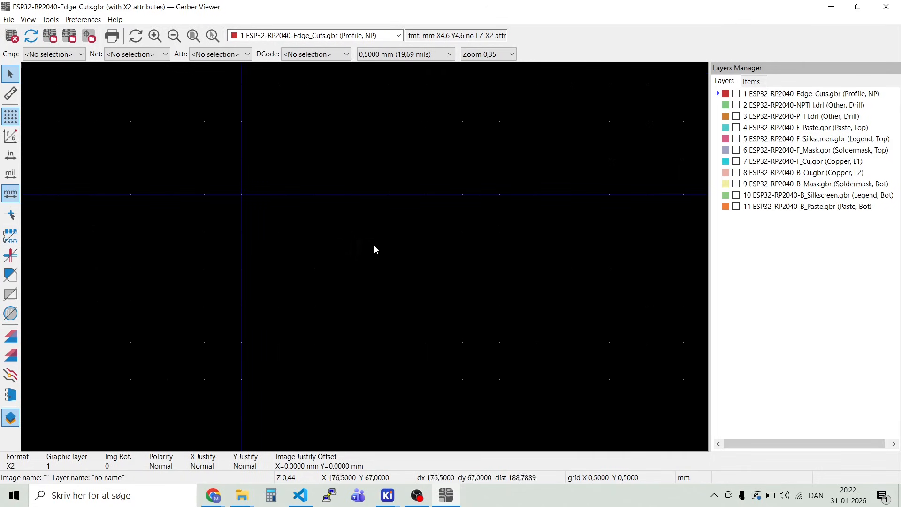
scroll(250, 198, "up", 3)
scroll(364, 258, "down", 3)
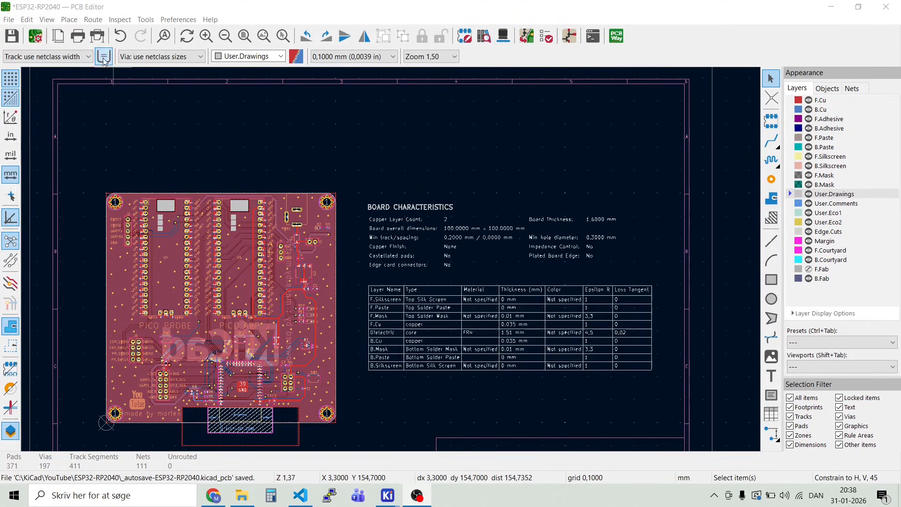
Step: Generate the board's component placement files in ASCII format and millimeters, including only SMD footprints and using the drill/place file origin
left_click(12, 20)
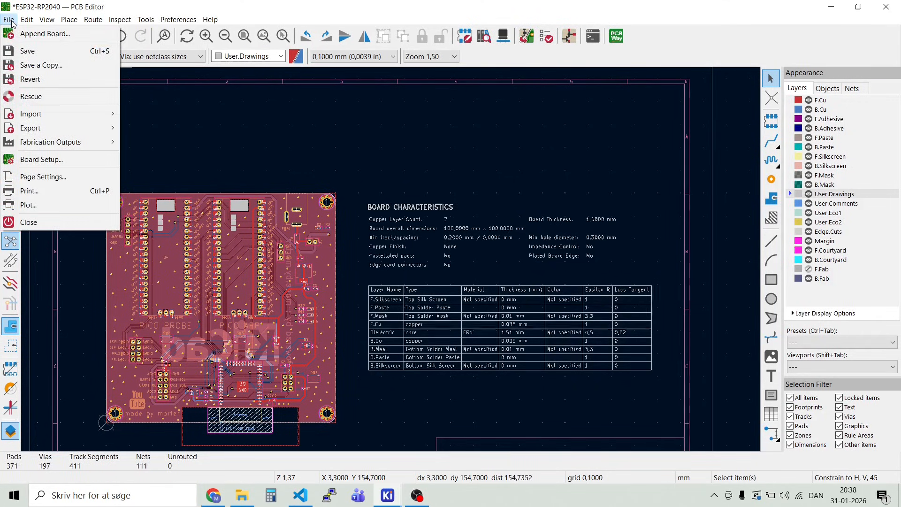
mouse_move(41, 135)
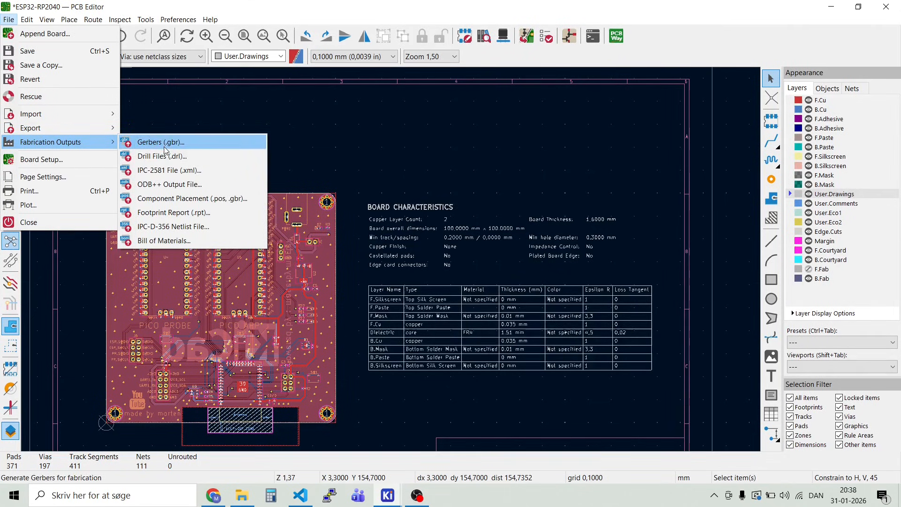
left_click(159, 201)
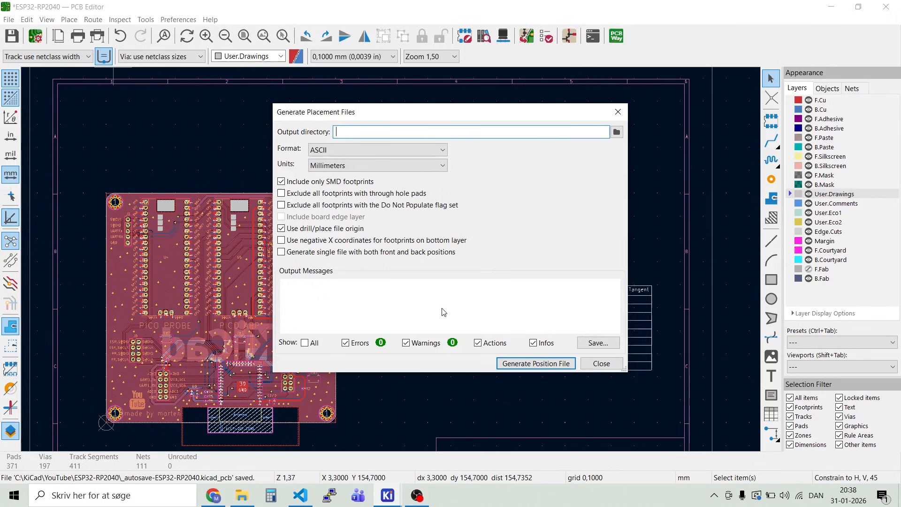
left_click(541, 367)
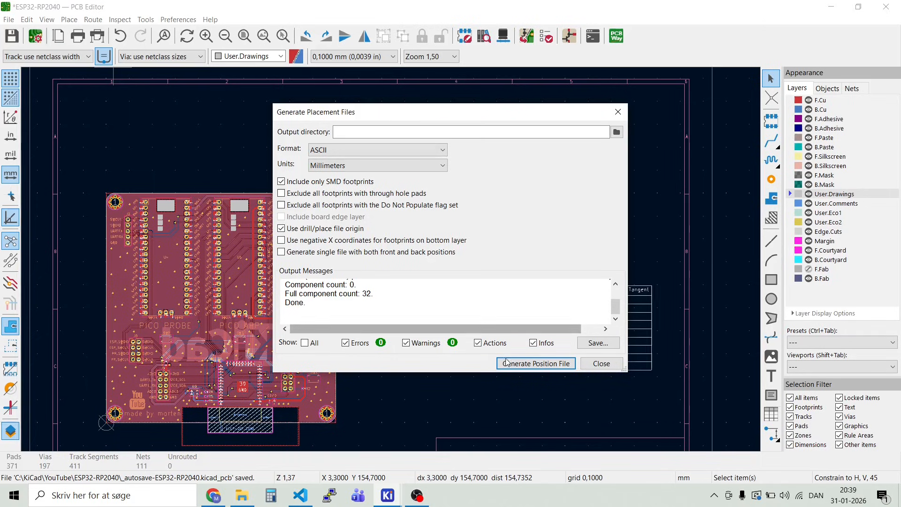
left_click(609, 364)
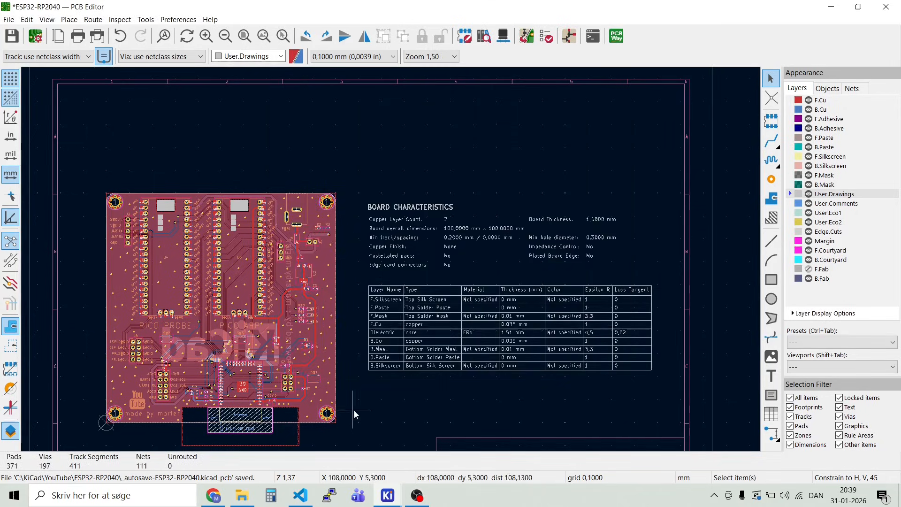
Step: Switch to the project folder in File Explorer, read through ESP32-RP2040-top.pos in Notepad, and close it
left_click(244, 499)
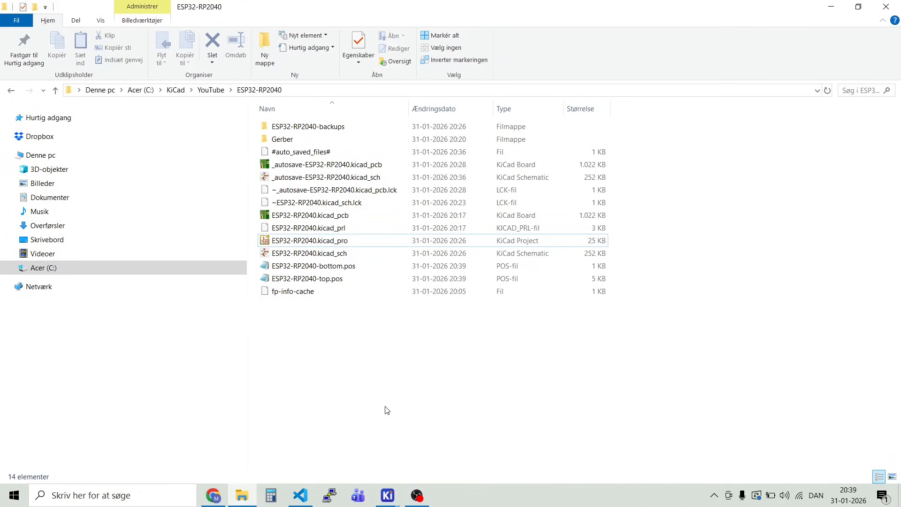
left_click(323, 281)
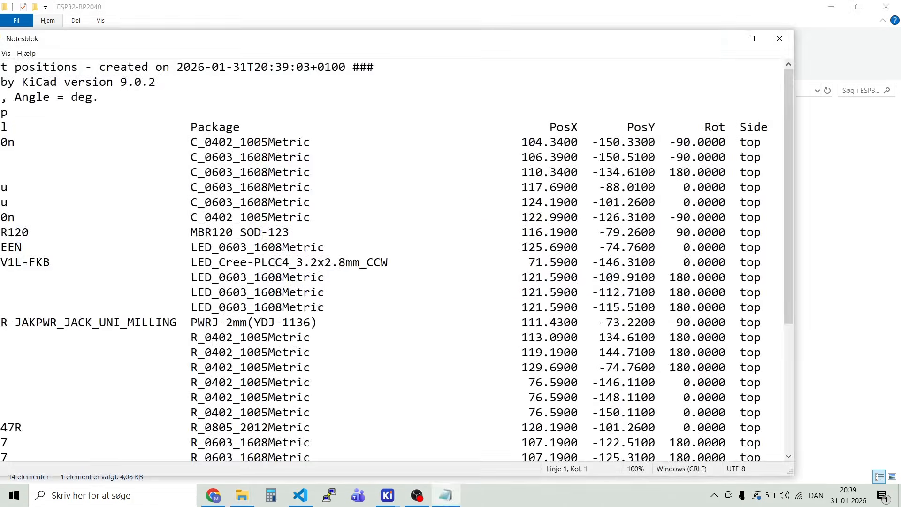
left_click(752, 38)
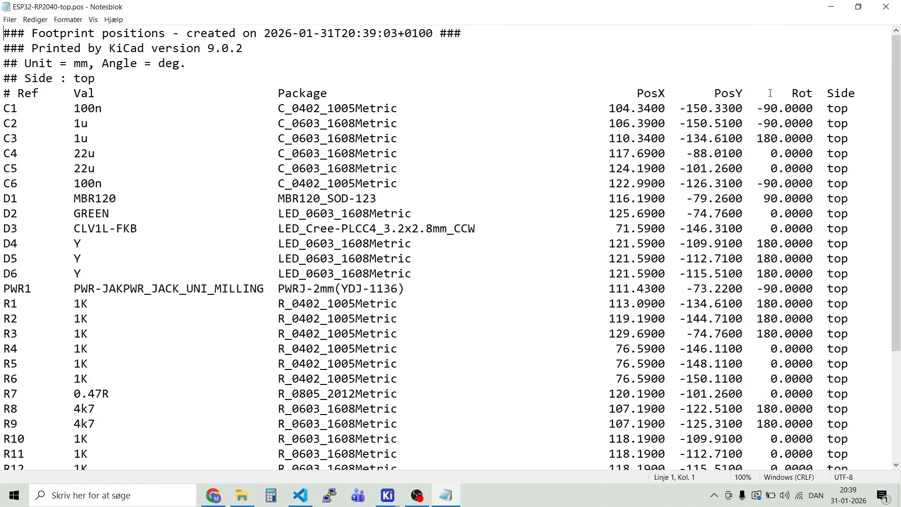
scroll(490, 314, "down", 4)
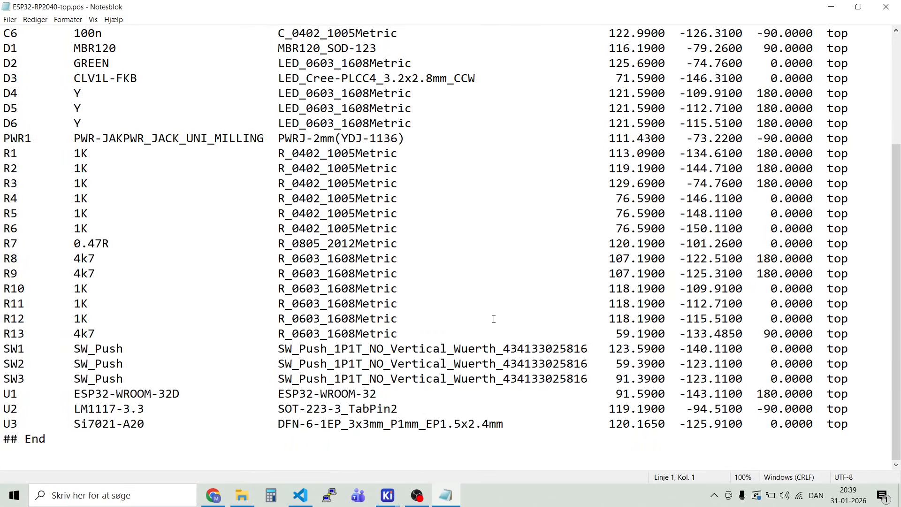
scroll(493, 319, "up", 4)
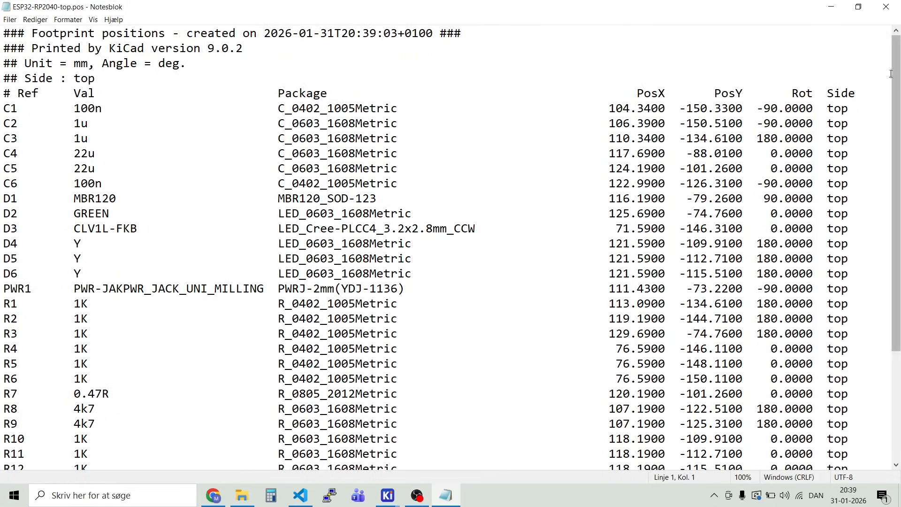
left_click(886, 6)
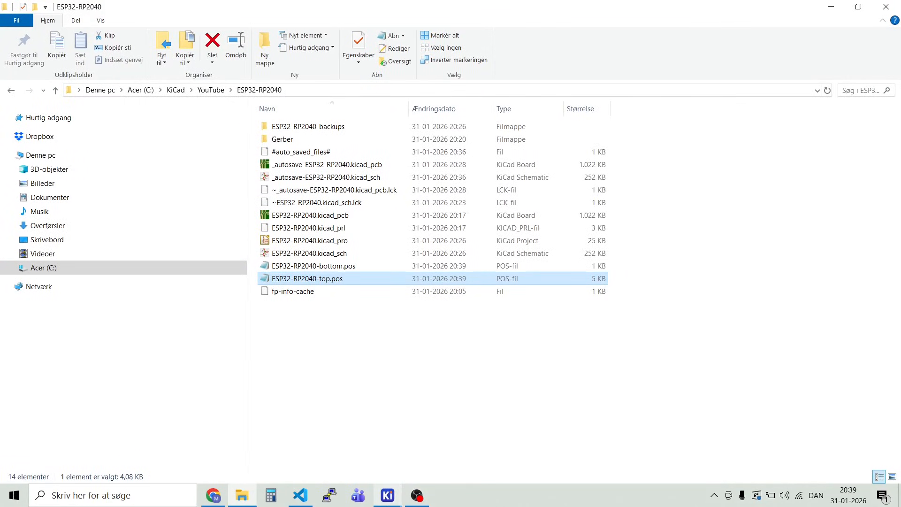
Step: Return to the PCB Editor and save the ESP32-RP2040 board
mouse_move(384, 498)
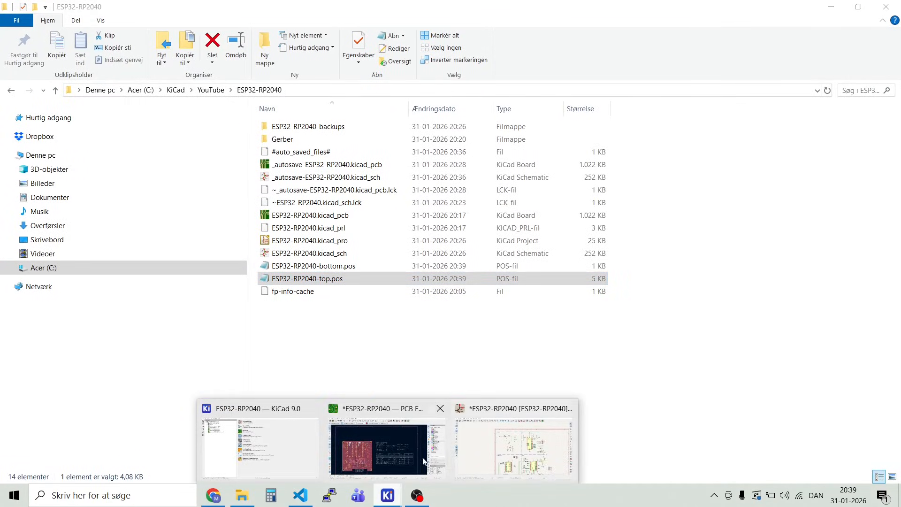
left_click(404, 460)
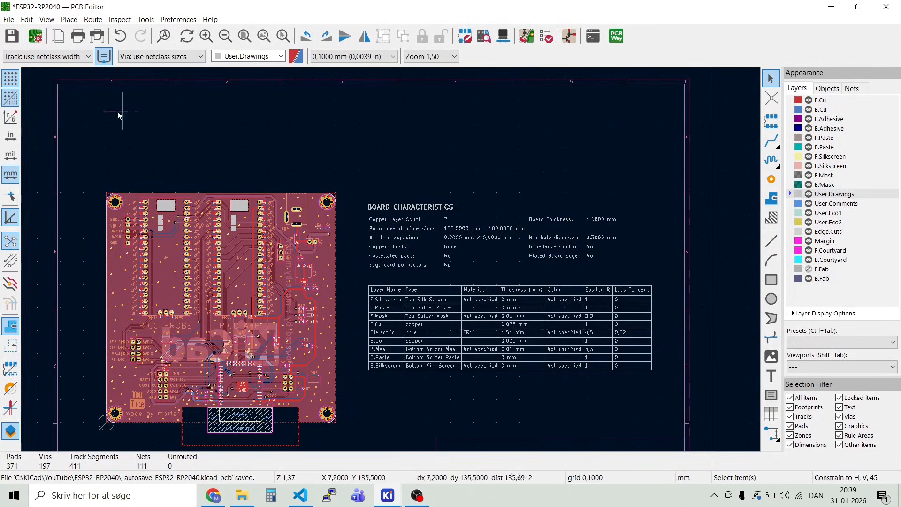
left_click(11, 36)
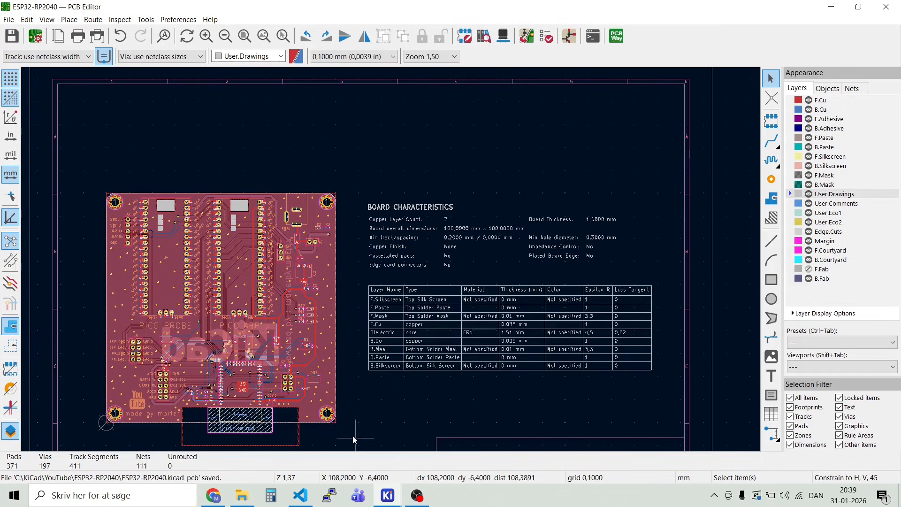
Step: Switch to the Schematic Editor and open the symbol fields table for bulk editing
left_click(388, 496)
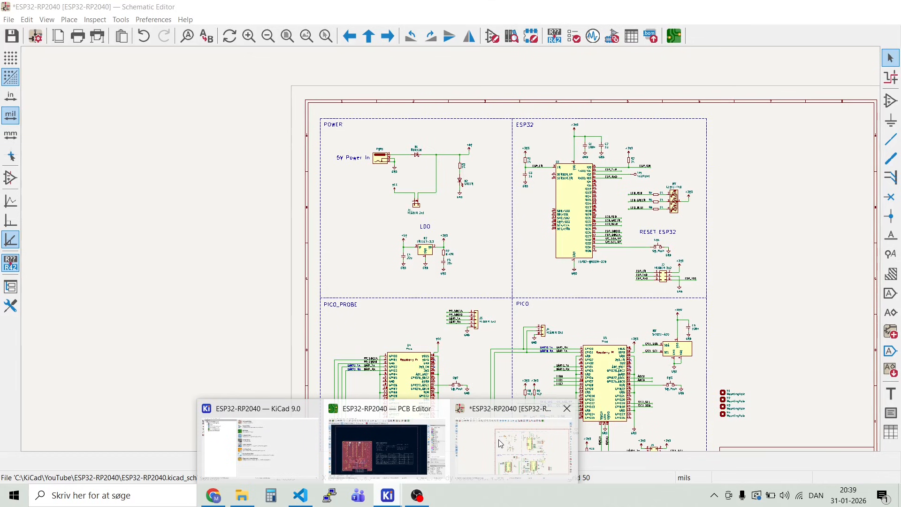
left_click(501, 443)
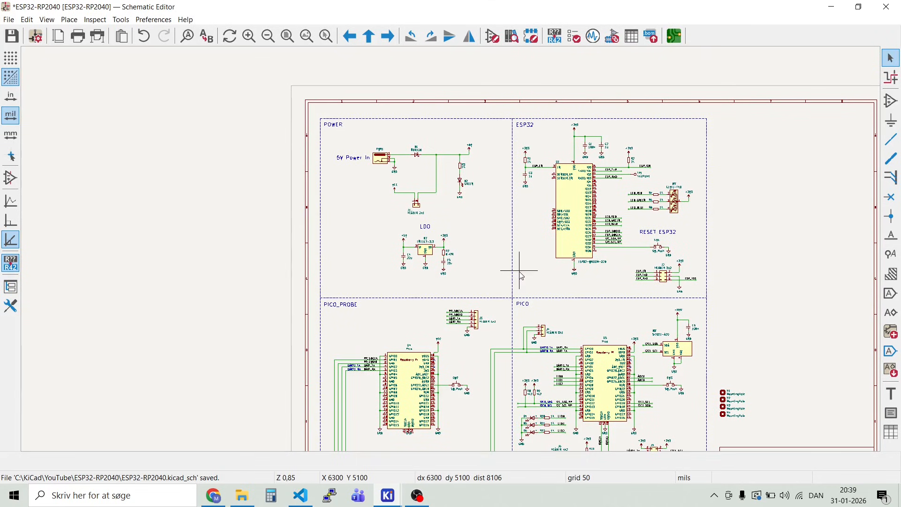
scroll(520, 262, "down", 2)
scroll(454, 255, "up", 3)
scroll(450, 251, "down", 1)
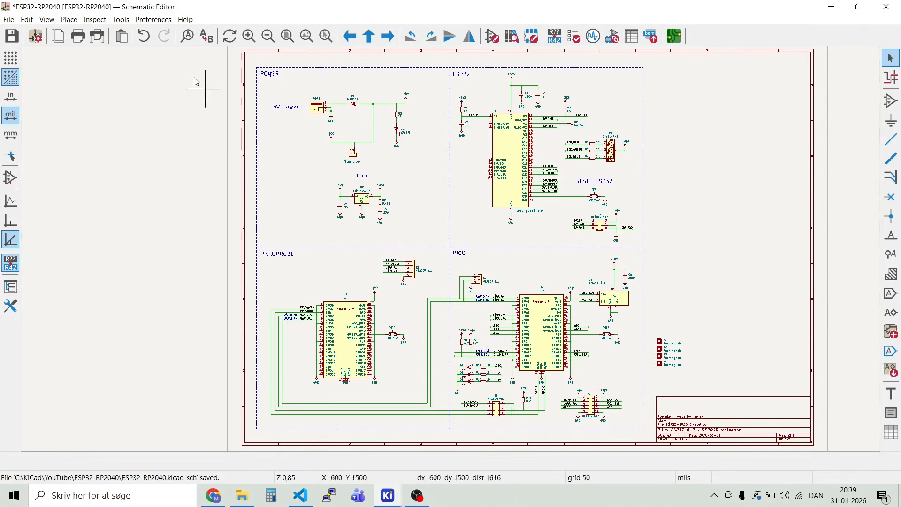
left_click(123, 21)
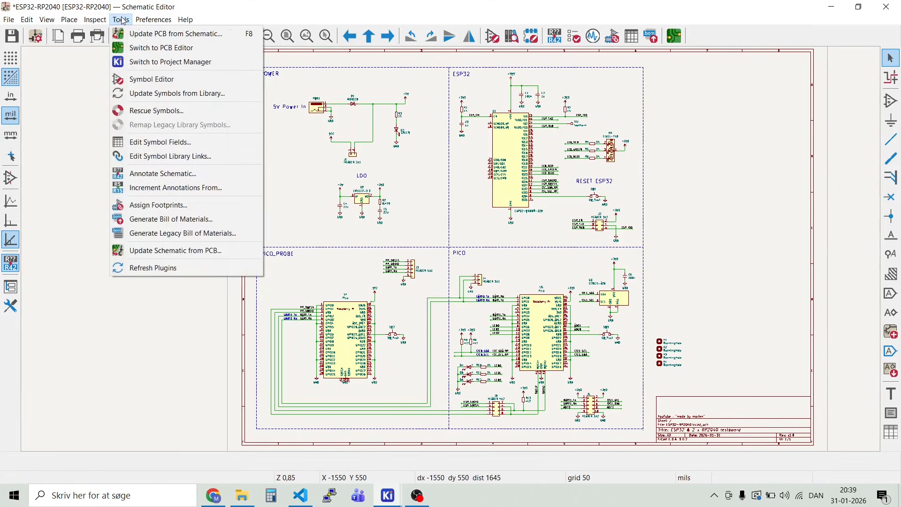
left_click(158, 146)
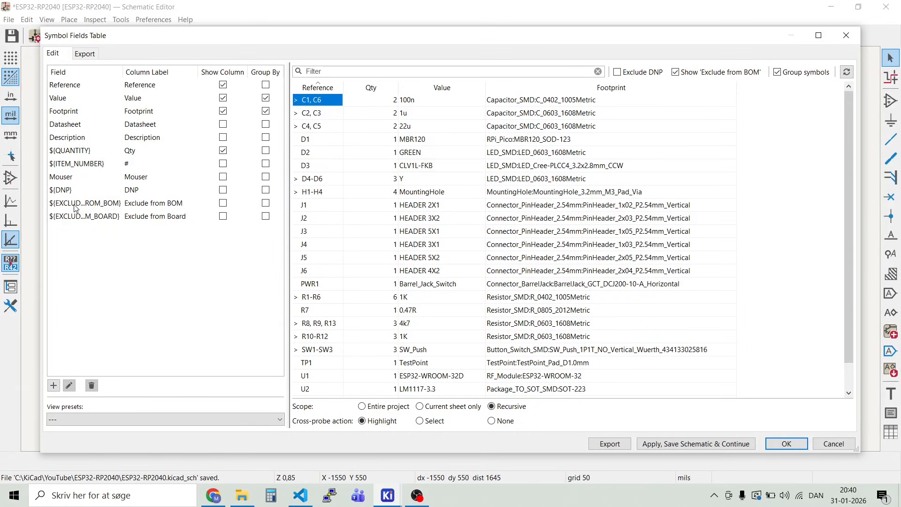
Step: Add a new field named Digikey to the symbol fields table
left_click(67, 178)
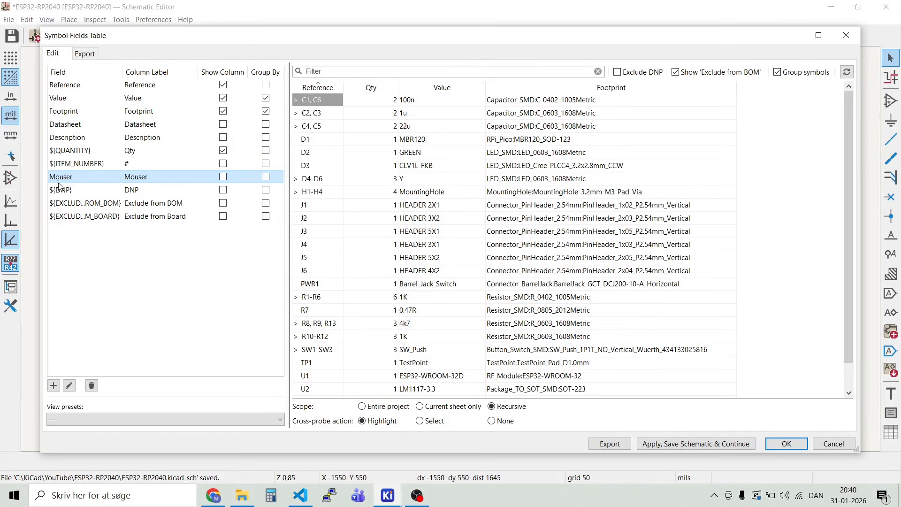
left_click(54, 385)
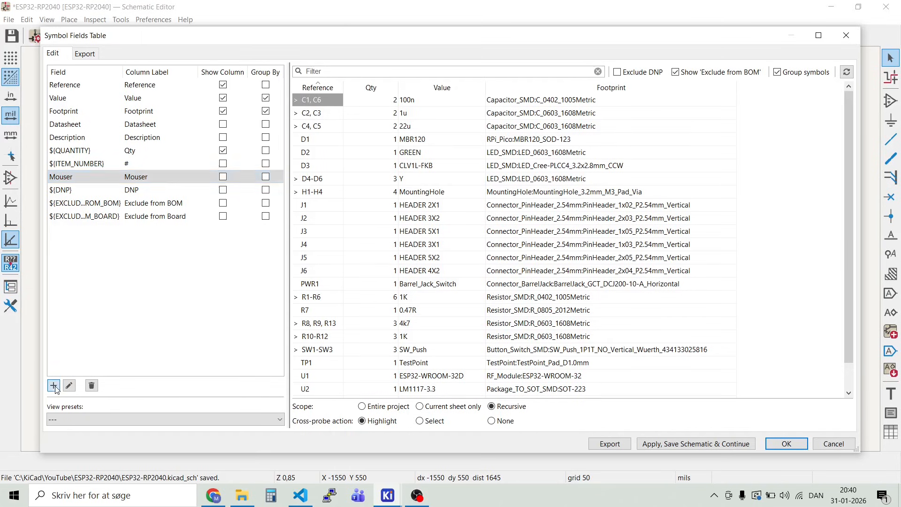
type("Digi")
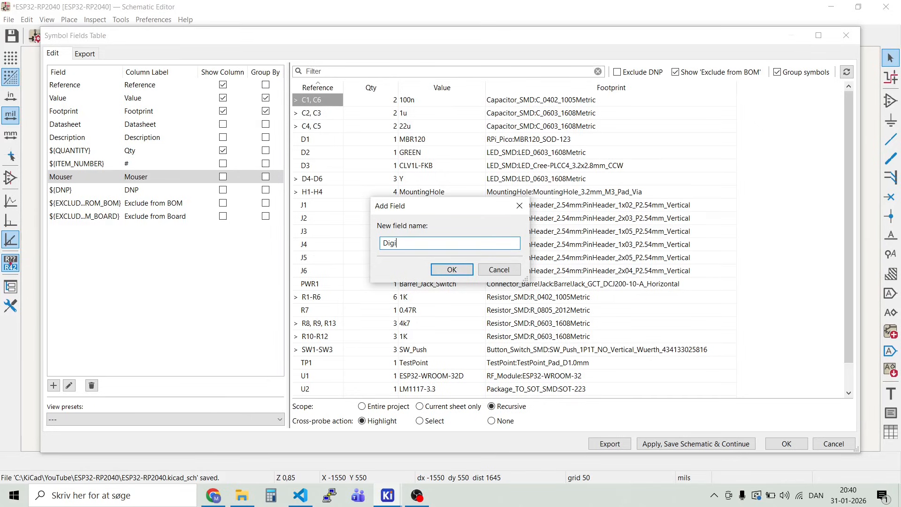
type("key")
key("Return")
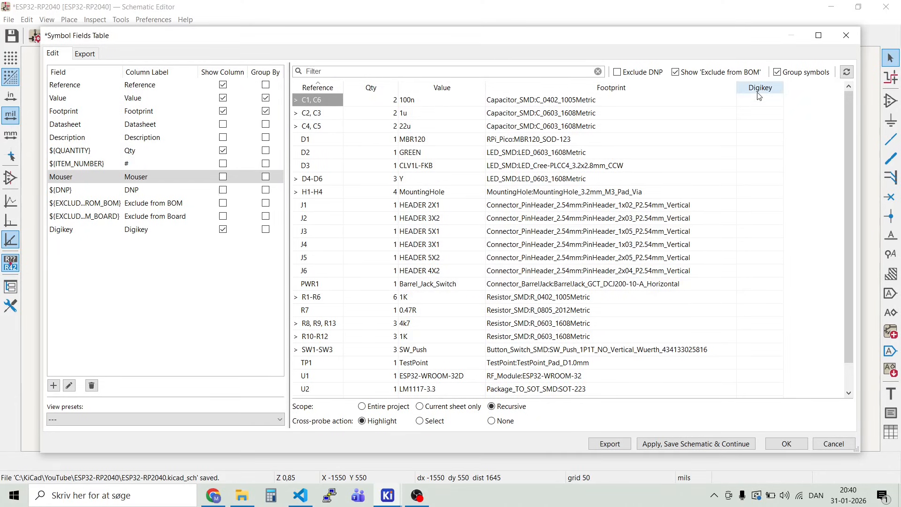
Step: Show the Mouser column in the symbol fields table and widen the dialog to fit both supplier columns
left_click(223, 177)
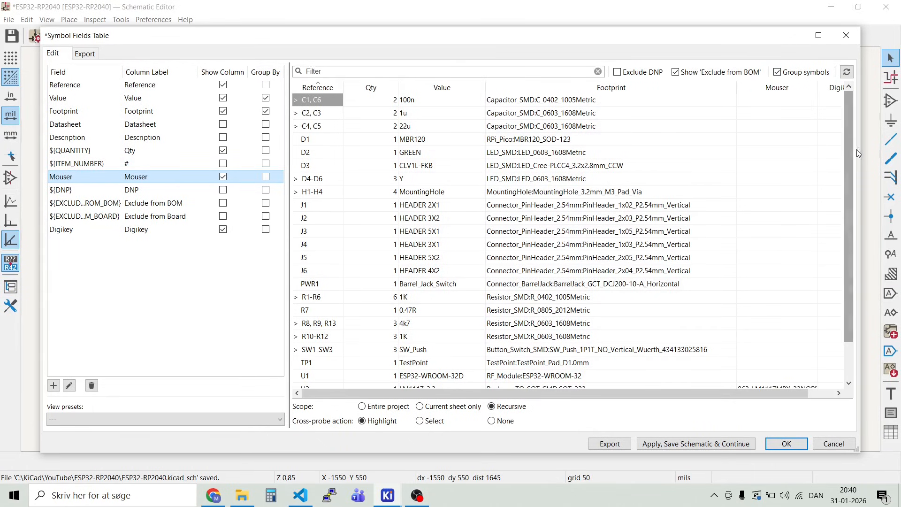
left_click_drag(858, 149, 890, 150)
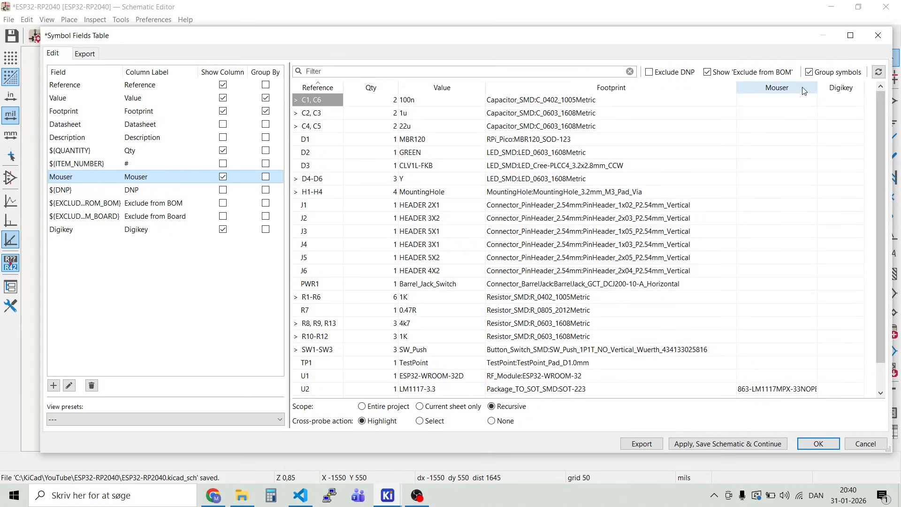
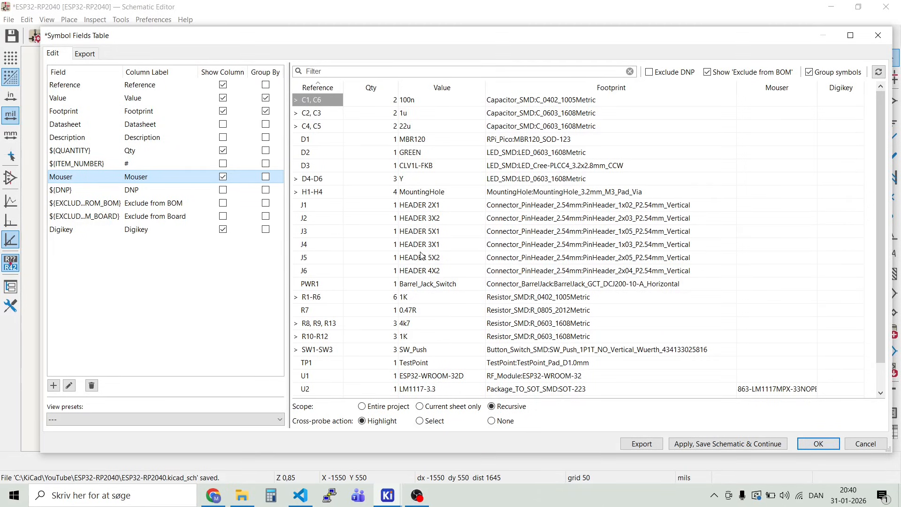
Step: Copy D3's value from the symbol fields table, switch to the browser and search Mouser for CLV1L-FKB
double_click(413, 170)
key("ctrl+c")
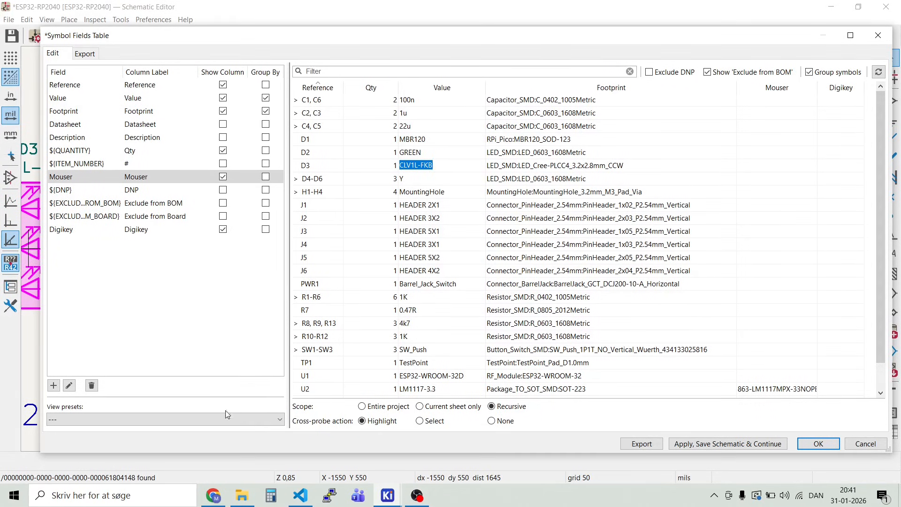
left_click(210, 496)
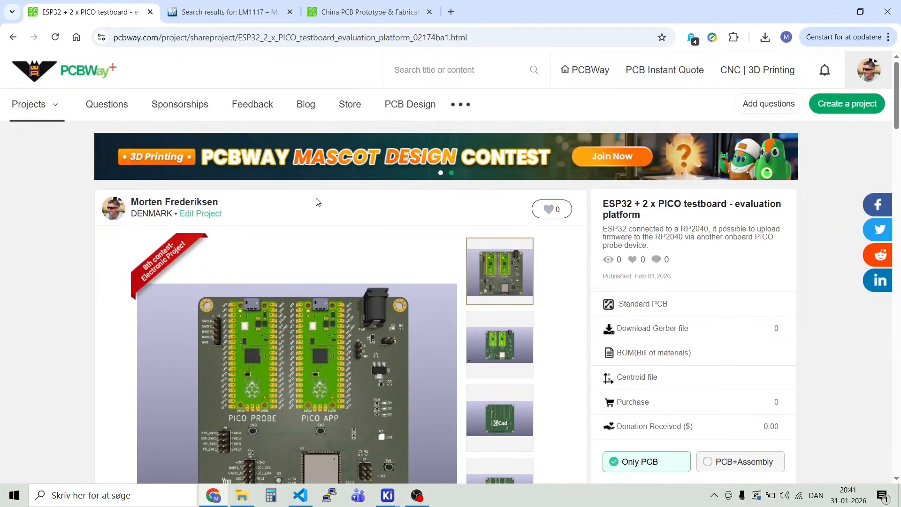
left_click(229, 12)
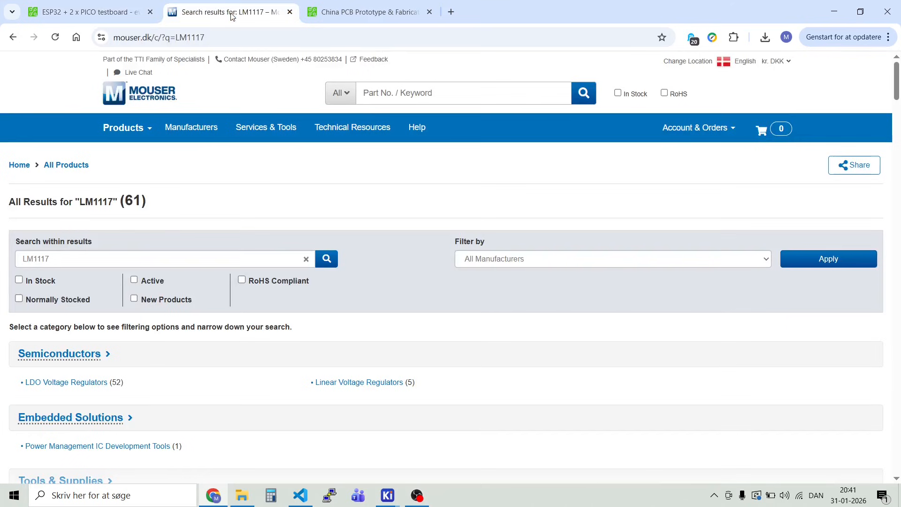
left_click(443, 94)
key("ctrl+v")
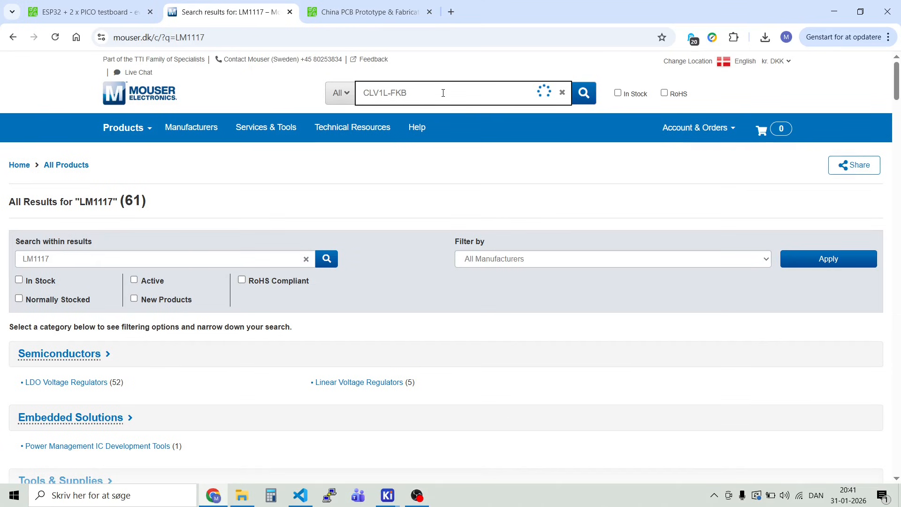
key("Return")
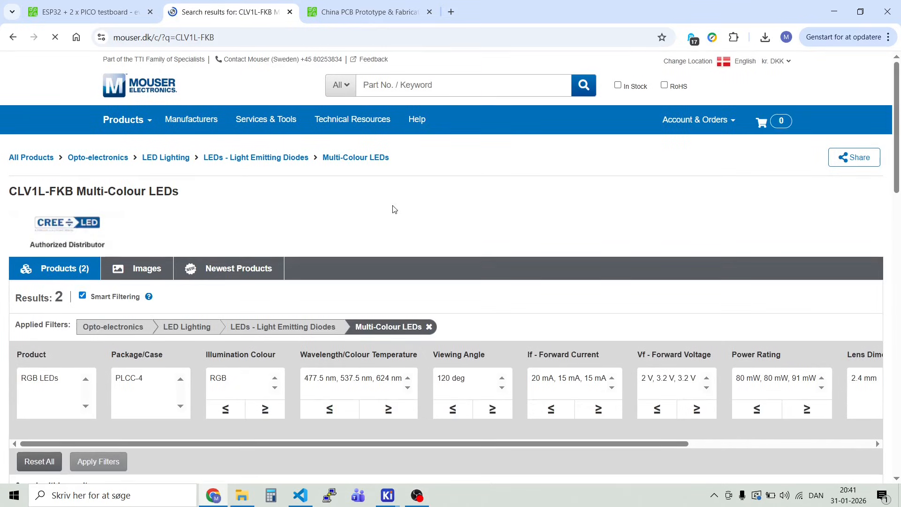
Step: Copy the Mouser part number 941-CLV1LFKBCJ1N1E1B of the first RGB LED in the search results
scroll(391, 215, "down", 8)
scroll(391, 210, "down", 2)
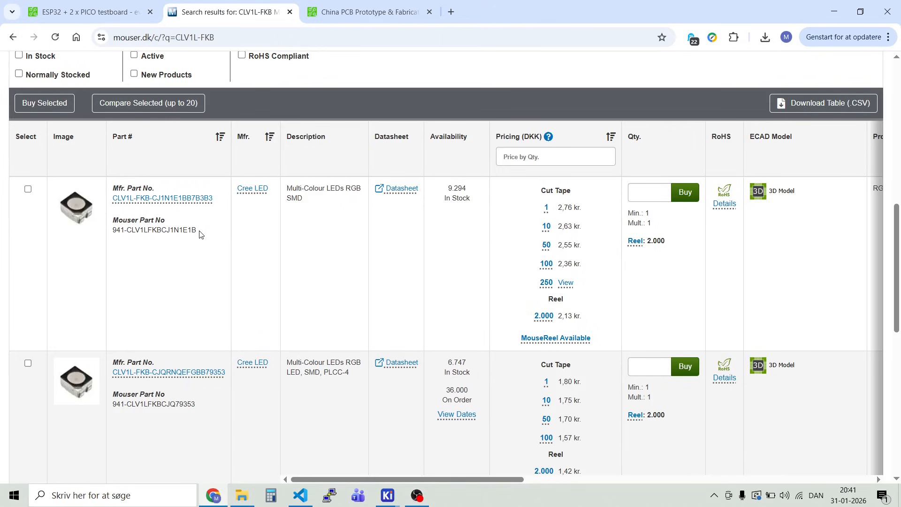
left_click_drag(199, 233, 112, 233)
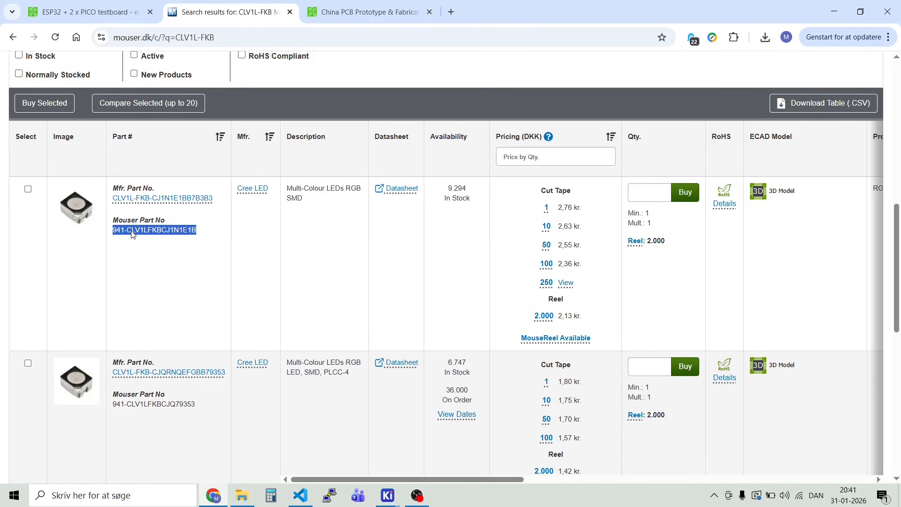
right_click(132, 234)
left_click(154, 246)
Step: Return to the symbol fields table in the Schematic Editor and enter 941-CLV1LFKBCJ1N1E1B as D3's Mouser field
left_click(387, 495)
left_click(492, 445)
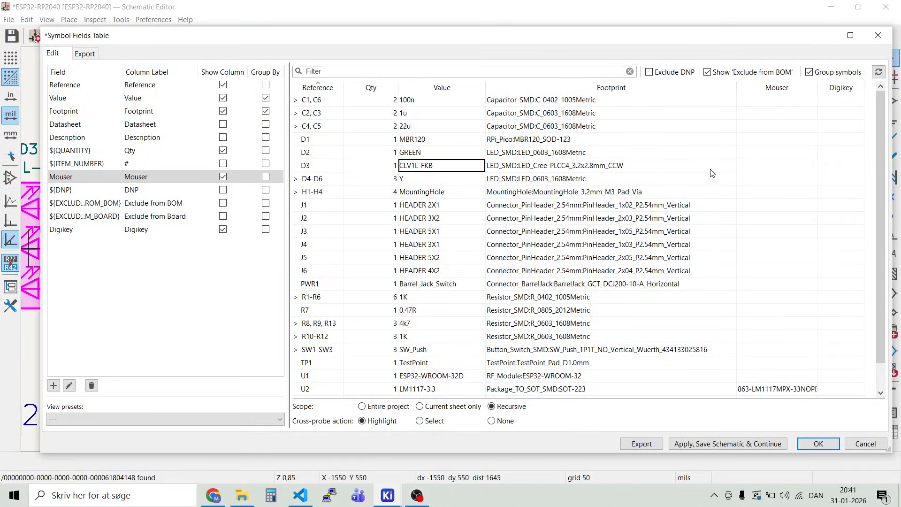
double_click(783, 169)
key("ctrl+v")
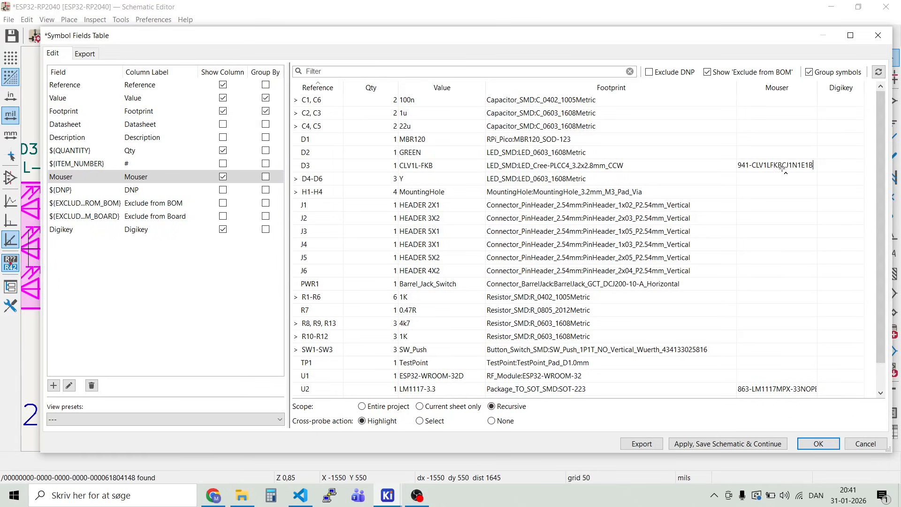
left_click(778, 215)
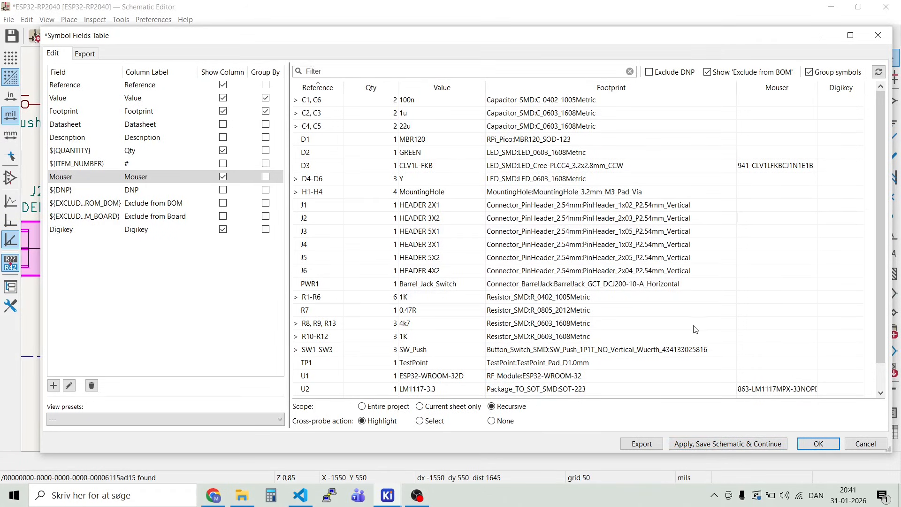
Step: Apply the field changes with a schematic save, and export the bill of materials to CSV before closing the table
left_click(725, 445)
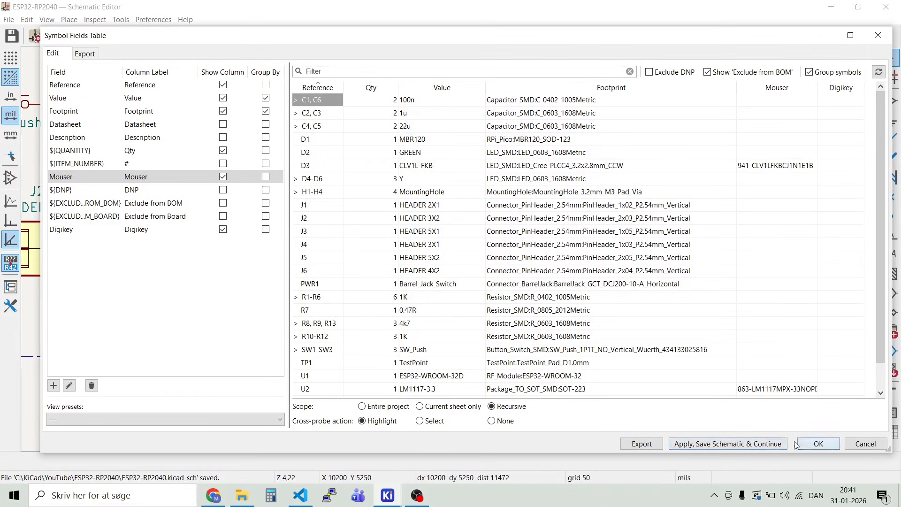
left_click(651, 444)
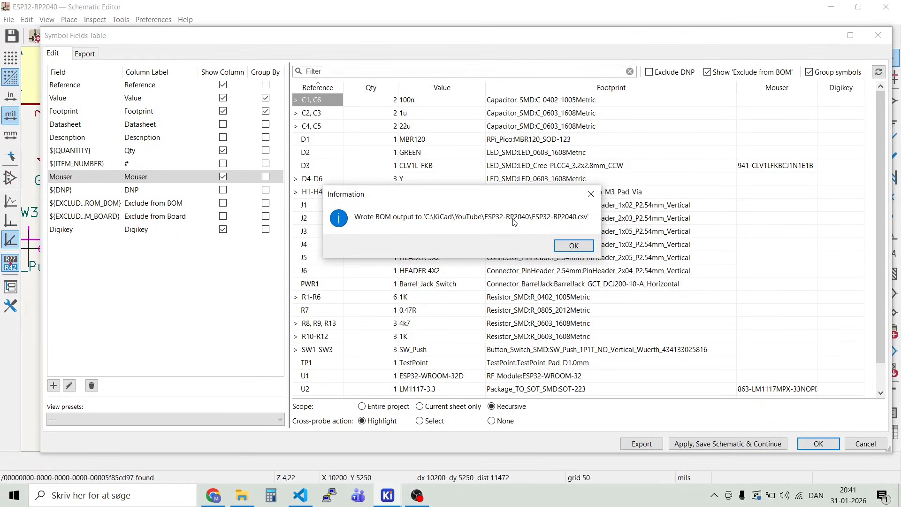
left_click(575, 246)
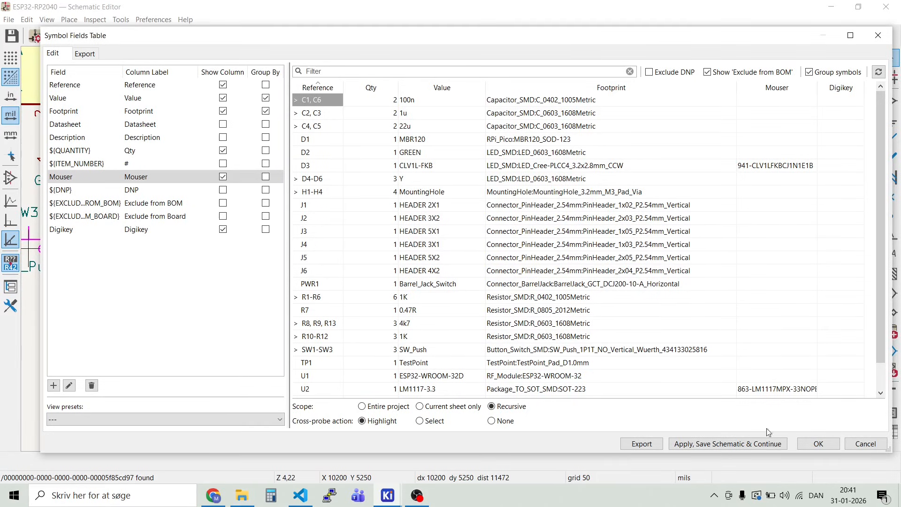
left_click(821, 446)
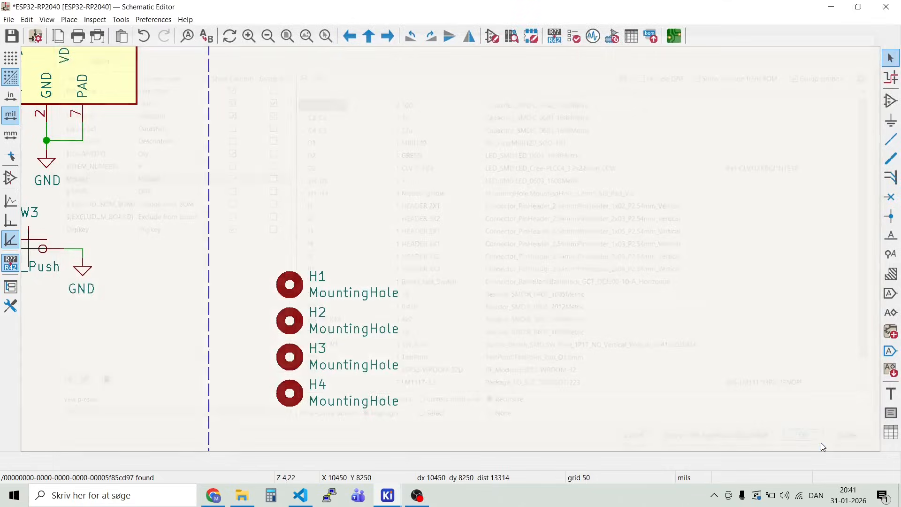
Step: Switch to File Explorer, open ESP32-RP2040.csv in Notepad and examine the exported rows, especially D3's Mouser entry
left_click(243, 496)
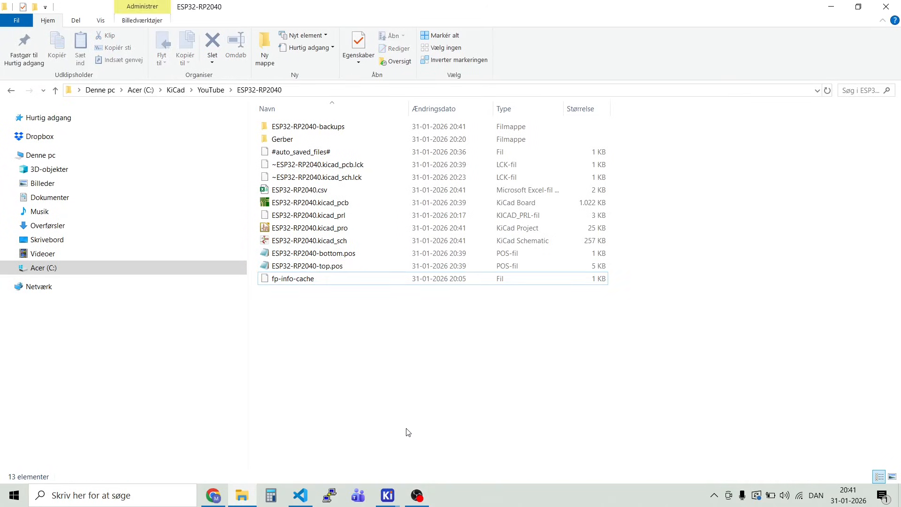
left_click(317, 191)
right_click(317, 191)
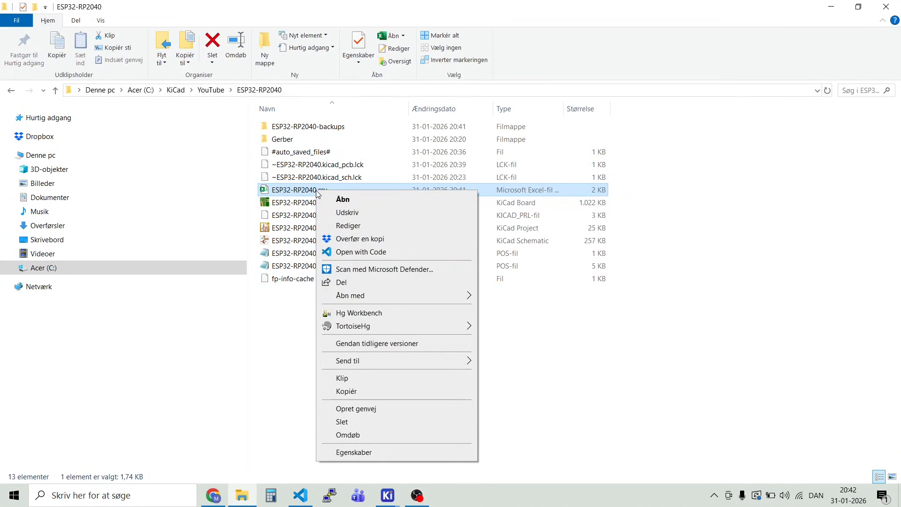
mouse_move(351, 295)
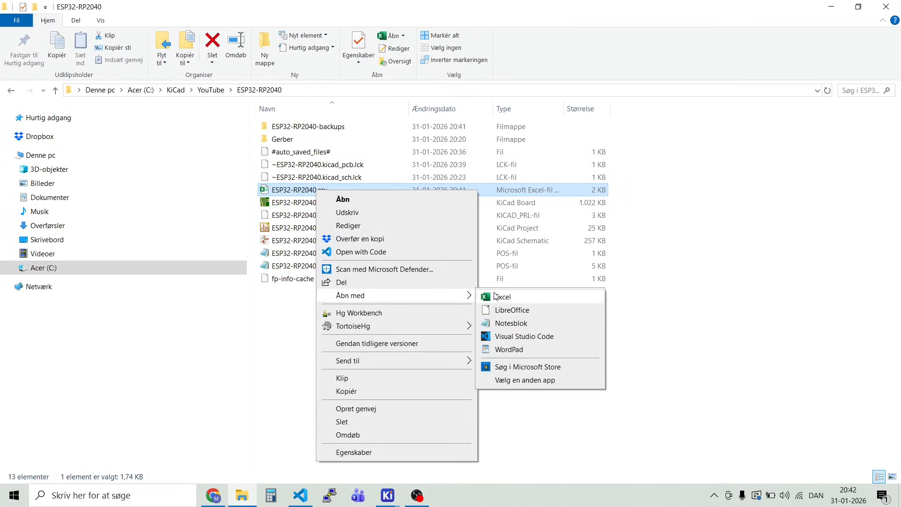
left_click(515, 324)
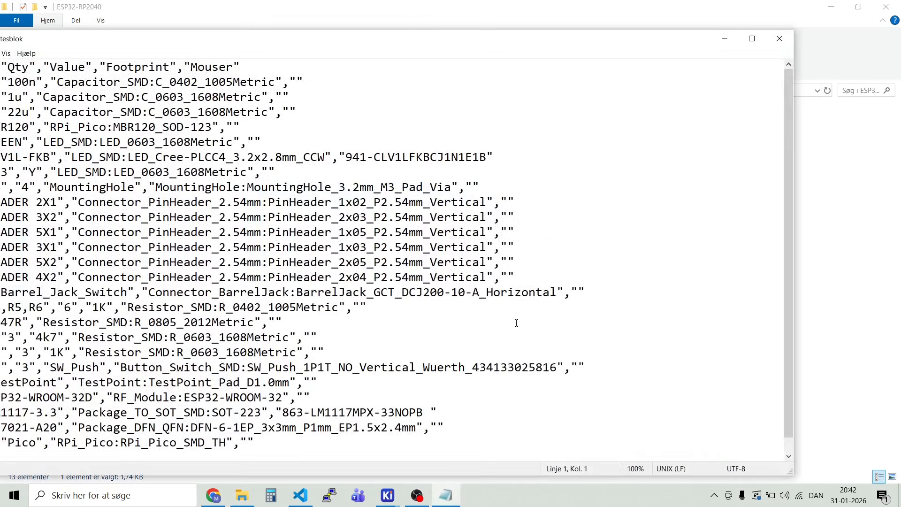
left_click_drag(389, 43, 507, 36)
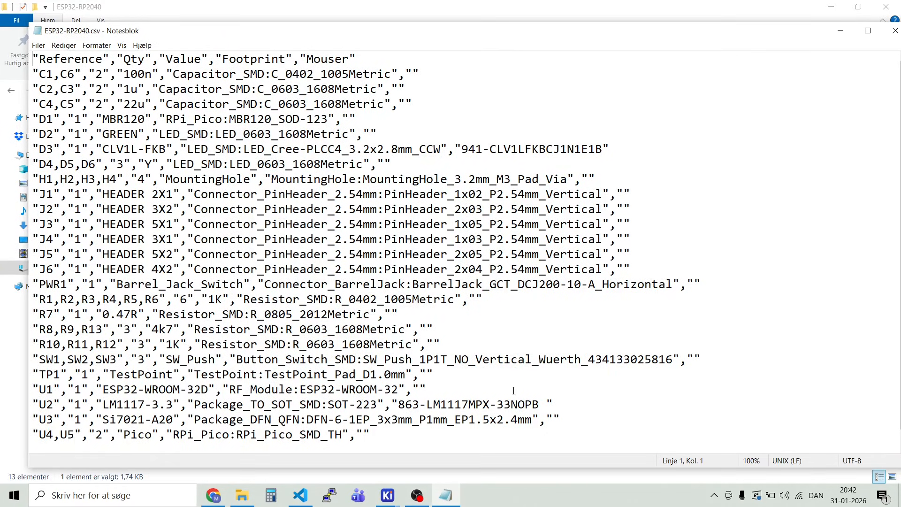
left_click_drag(459, 150, 573, 158)
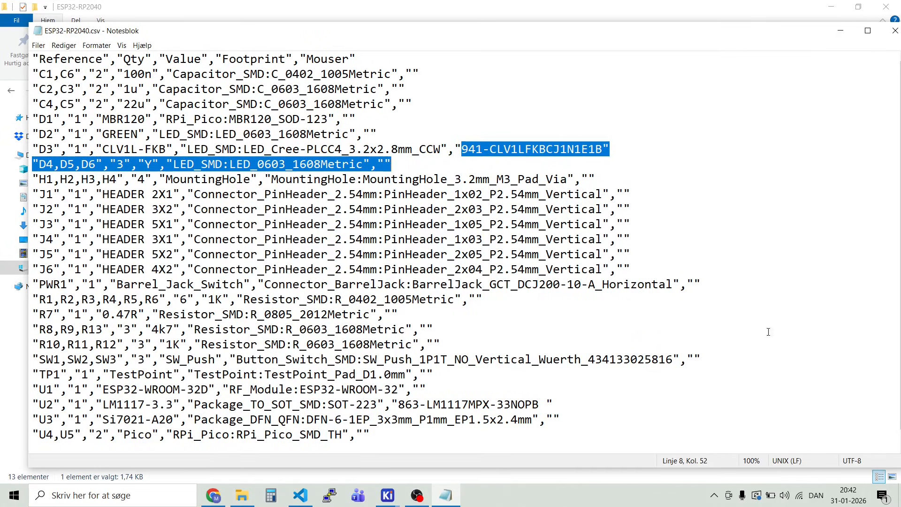
left_click_drag(755, 33, 701, 34)
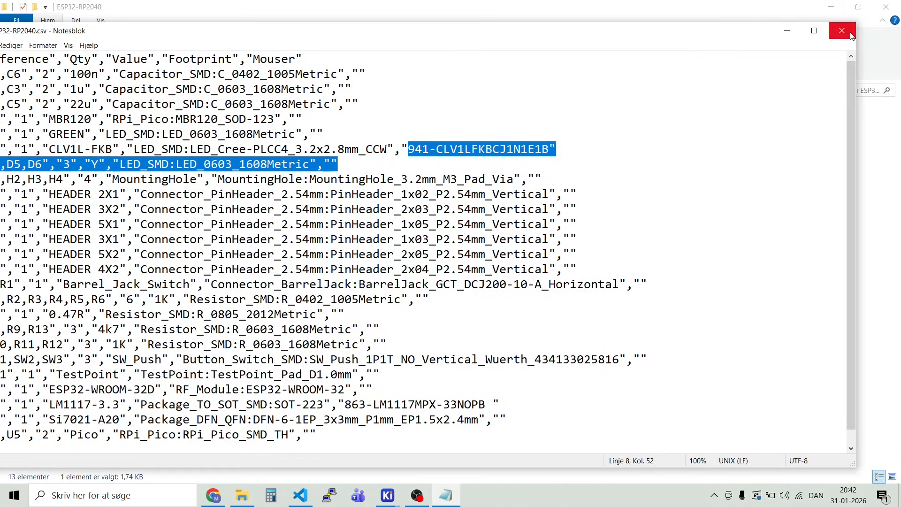
left_click(842, 31)
Step: Open ESP32-RP2040.csv with LibreOffice and examine its columns in a widened text import preview, without importing it
double_click(310, 190)
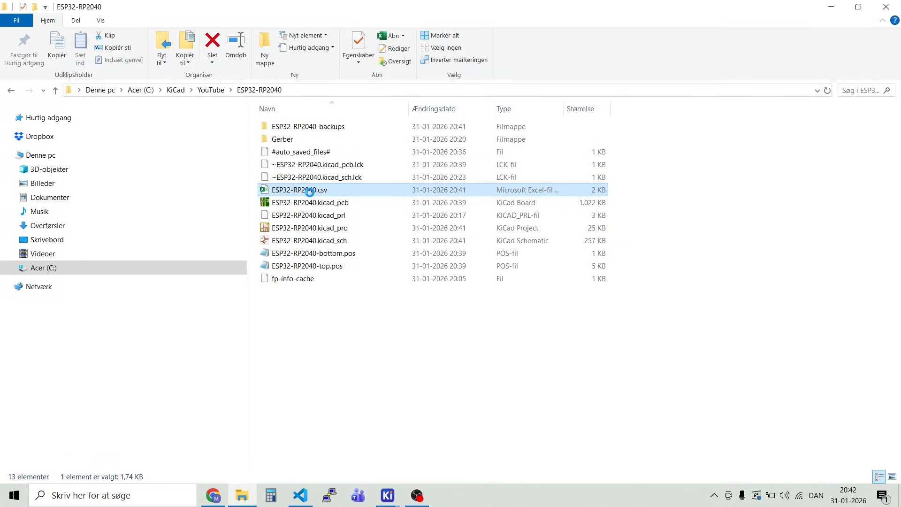
right_click(310, 192)
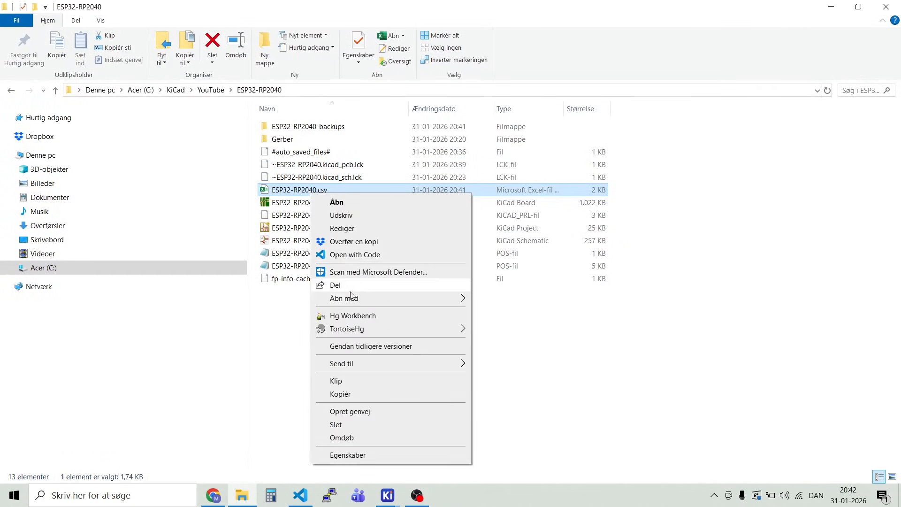
mouse_move(352, 298)
left_click(498, 314)
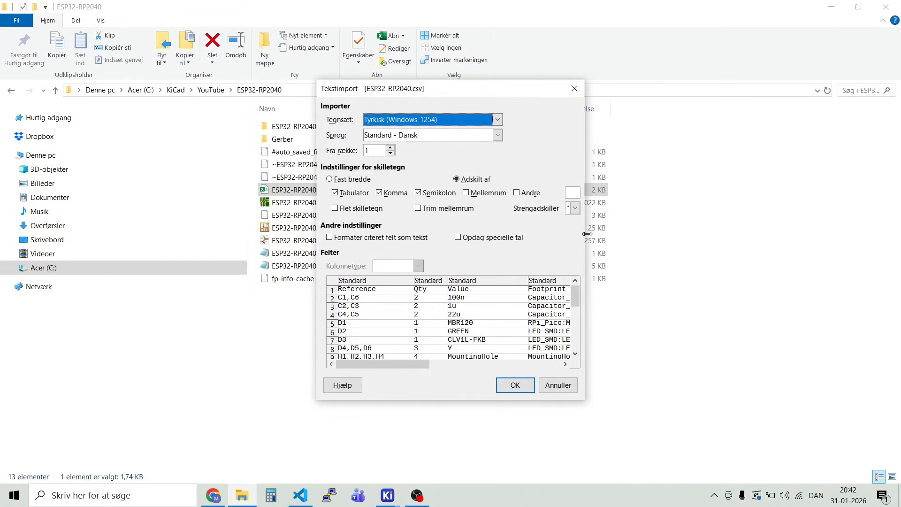
left_click_drag(587, 234, 780, 234)
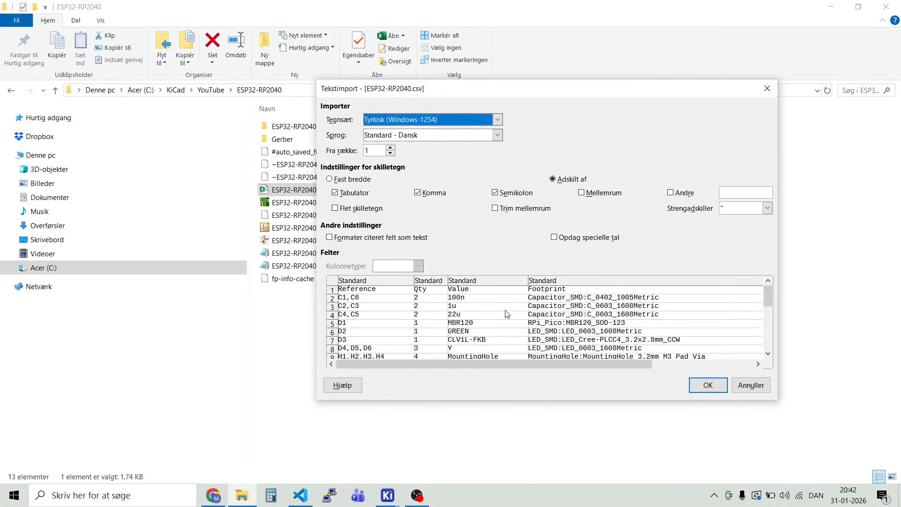
left_click_drag(316, 237, 167, 236)
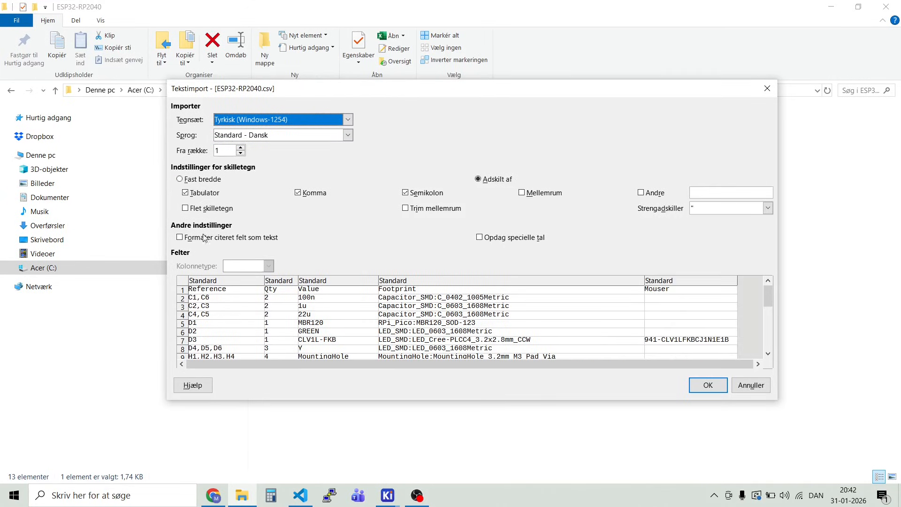
scroll(588, 310, "down", 1)
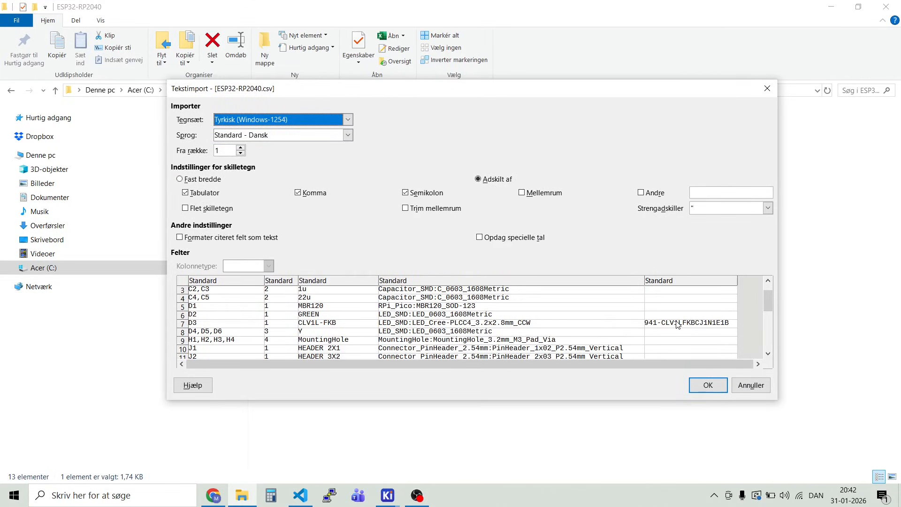
scroll(671, 315, "up", 1)
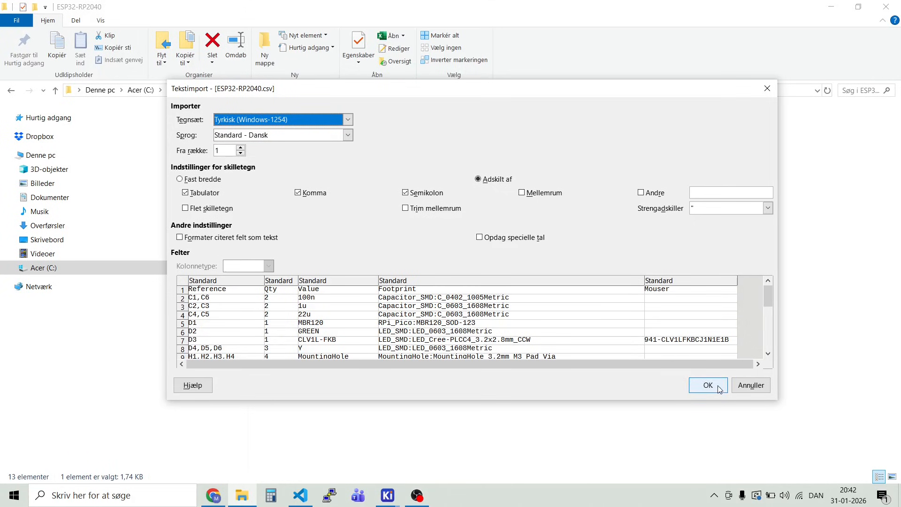
left_click(751, 385)
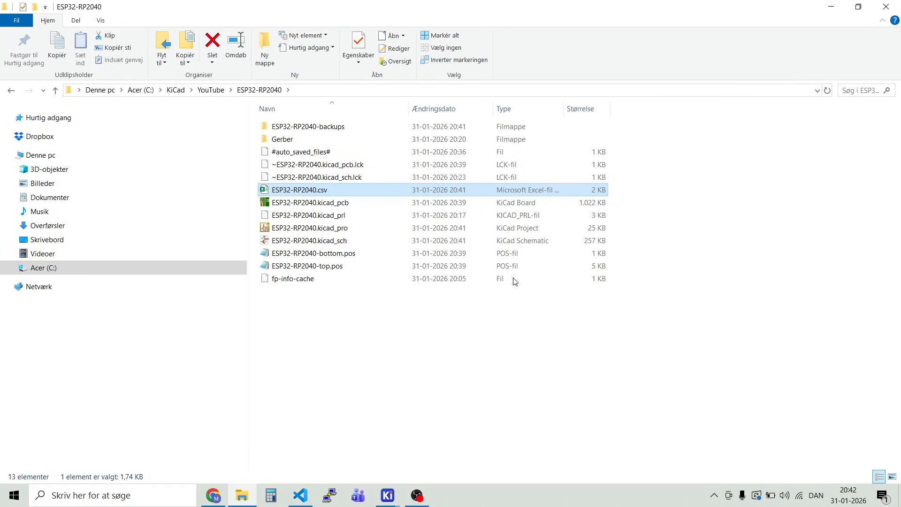
Step: Switch to the KiCad project manager to view the ESP32-RP2040 project files
left_click(391, 500)
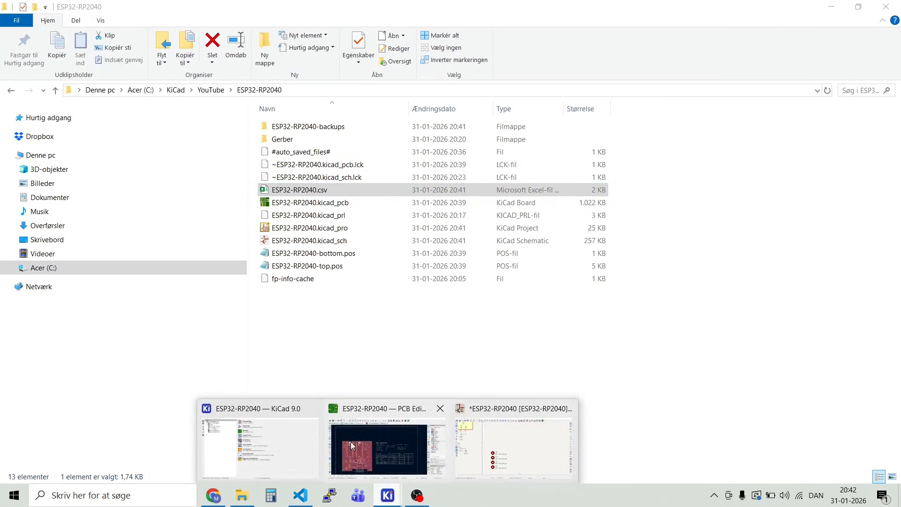
left_click(300, 449)
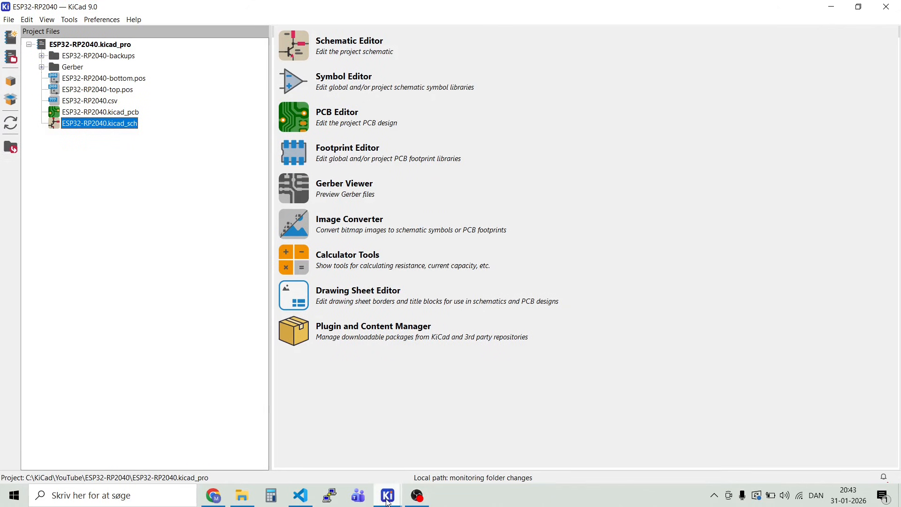
Step: Switch to the browser and open the online PCB quote form from the PCBWay home page
left_click(211, 499)
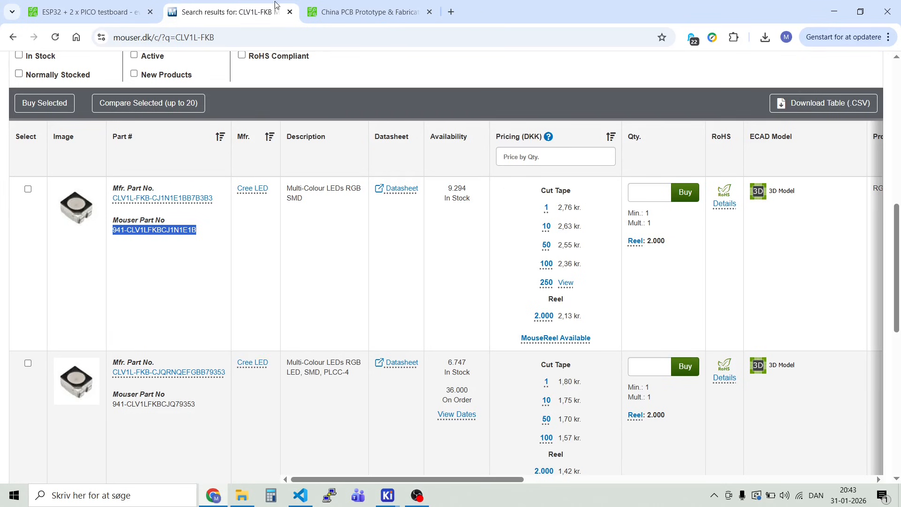
left_click(117, 13)
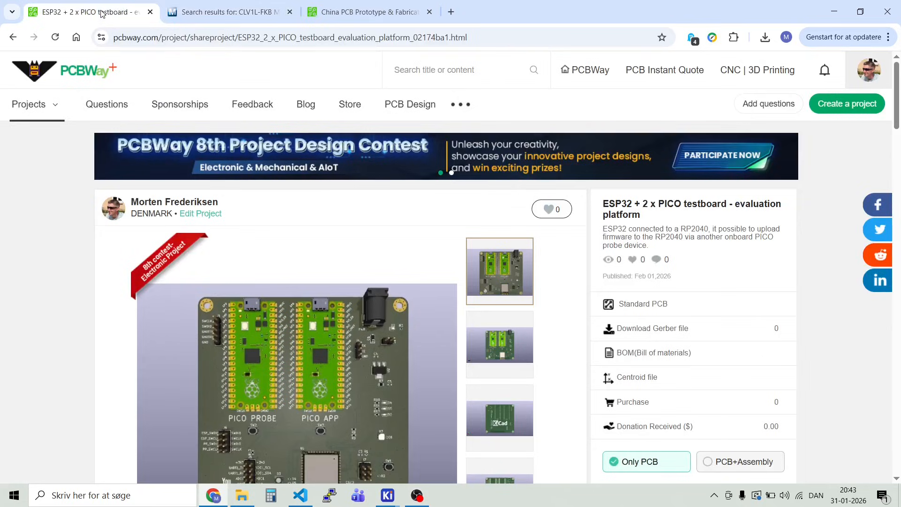
left_click(345, 14)
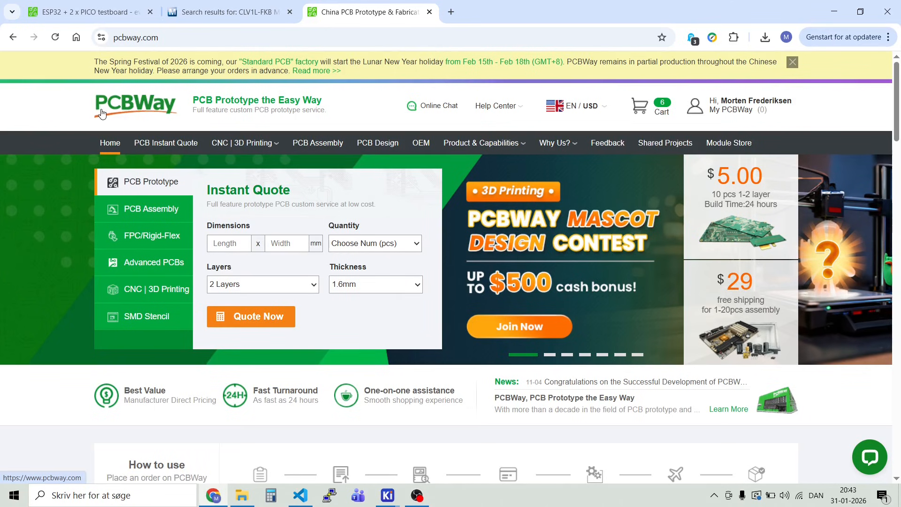
left_click(263, 319)
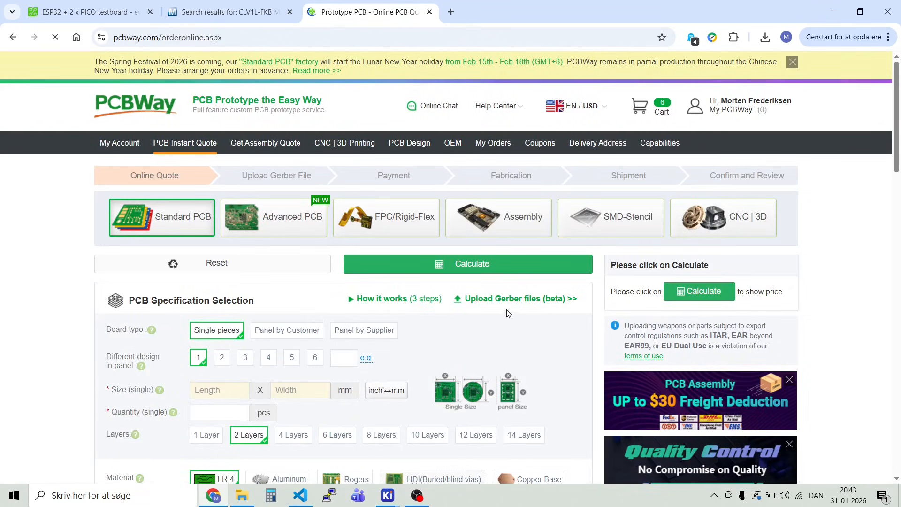
Step: Open the Gerber upload order form and upload ESP32-RP2040-Gerber_v10.zip from the project's Gerber folder
left_click(498, 300)
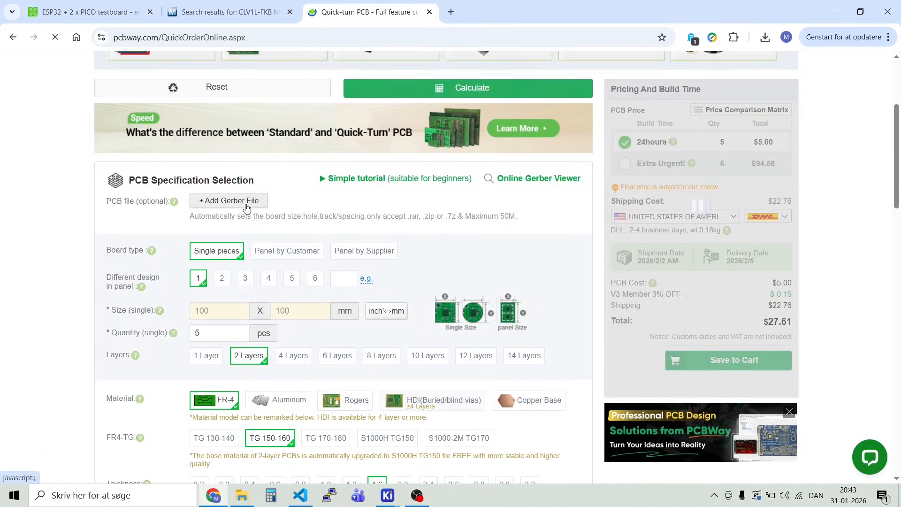
left_click(227, 200)
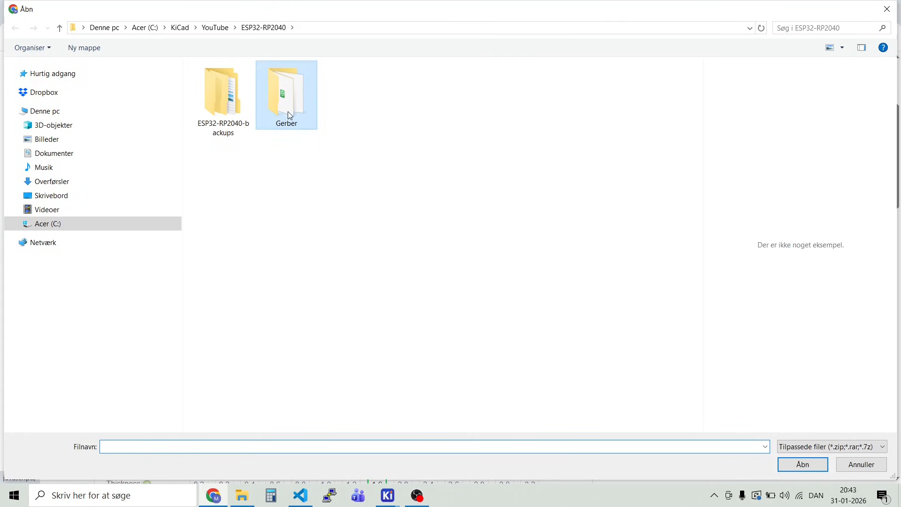
double_click(288, 111)
left_click(252, 83)
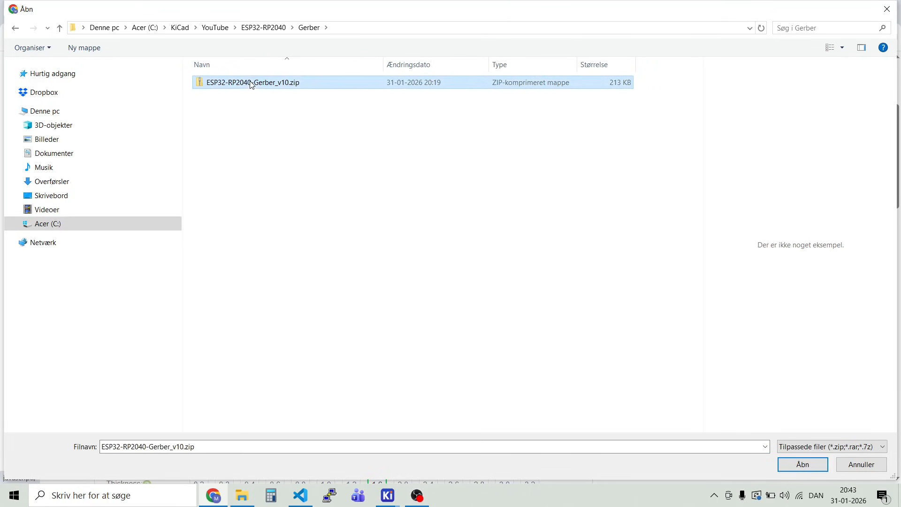
left_click(816, 464)
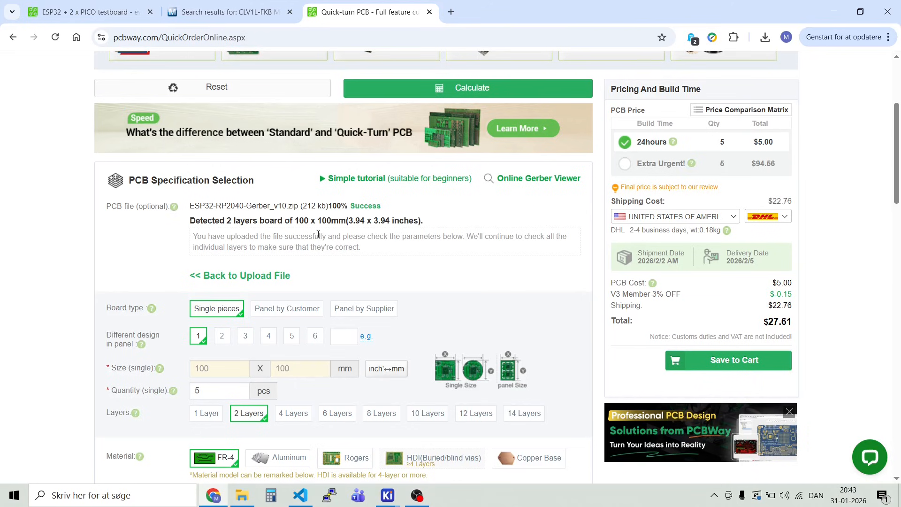
Step: Review the detected board specifications and set the surface finish to HASL lead free, after trying Immersion gold (ENIG) for price comparison
scroll(408, 300, "down", 1)
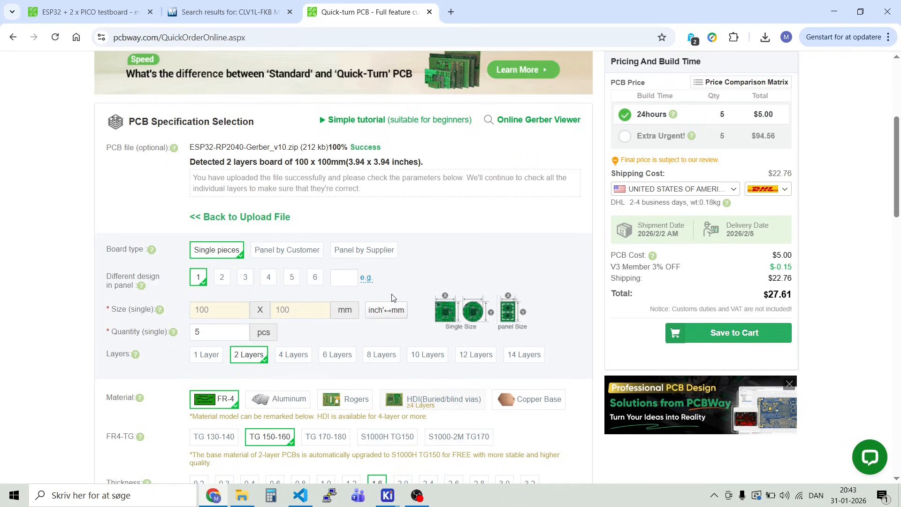
scroll(539, 197, "up", 1)
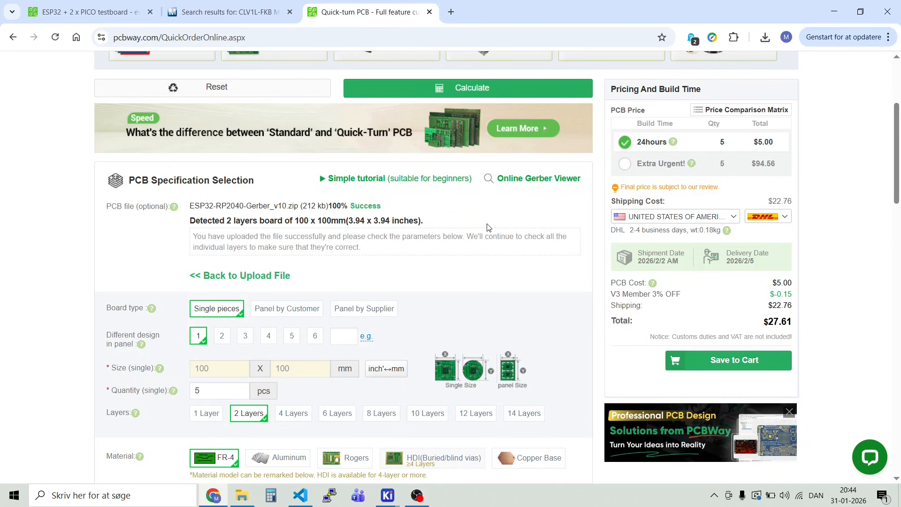
scroll(487, 228, "down", 5)
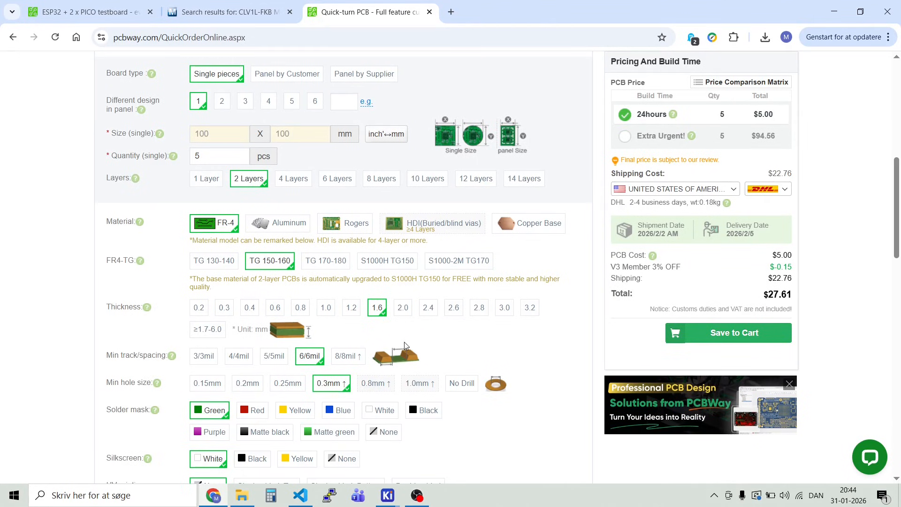
scroll(421, 325, "down", 1)
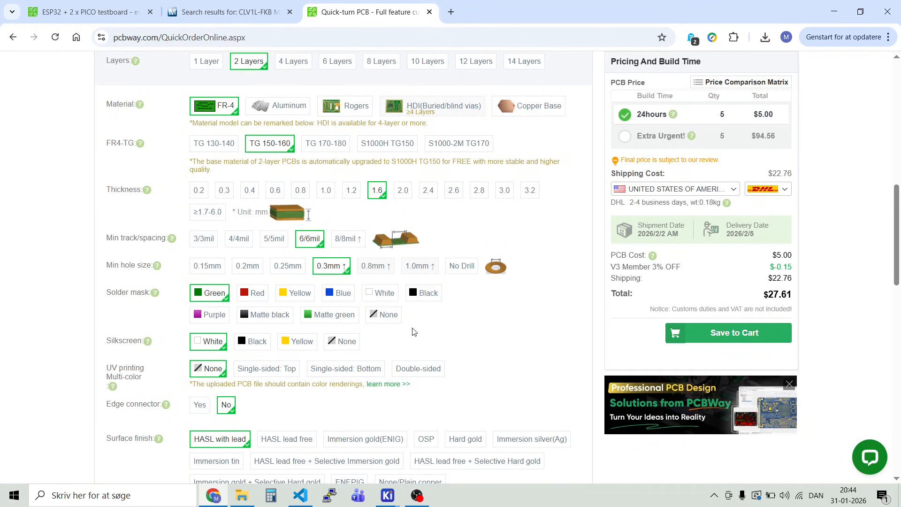
scroll(412, 332, "down", 3)
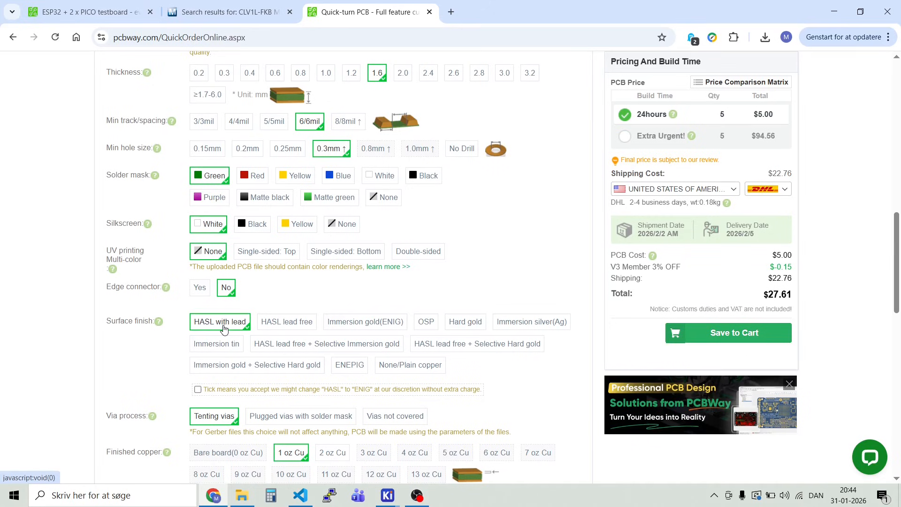
left_click(295, 323)
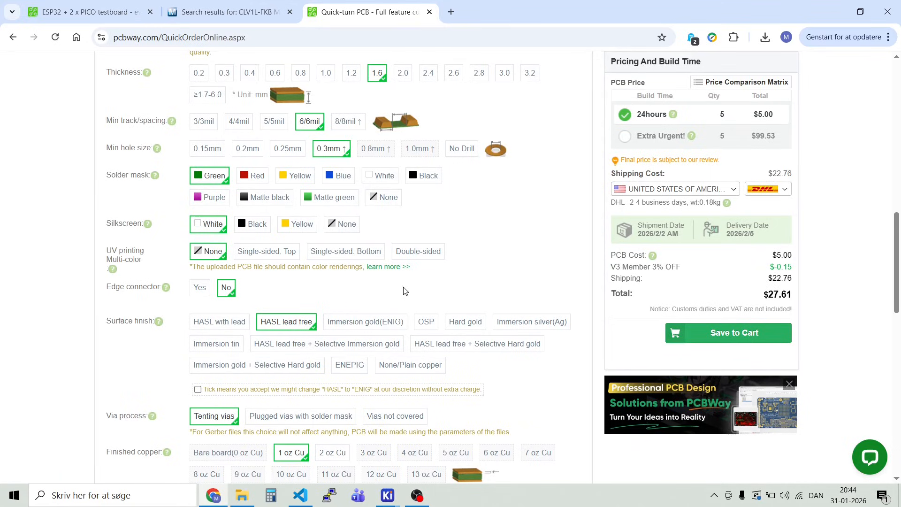
left_click(364, 323)
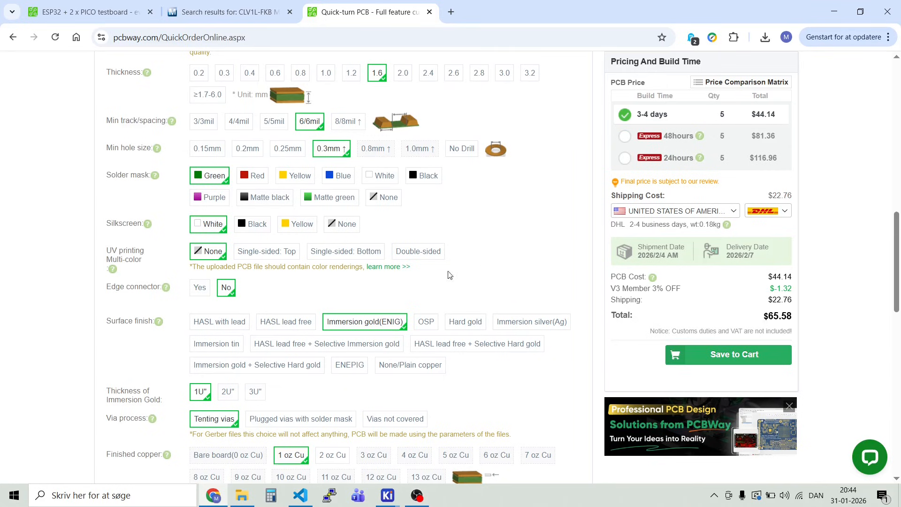
left_click(272, 323)
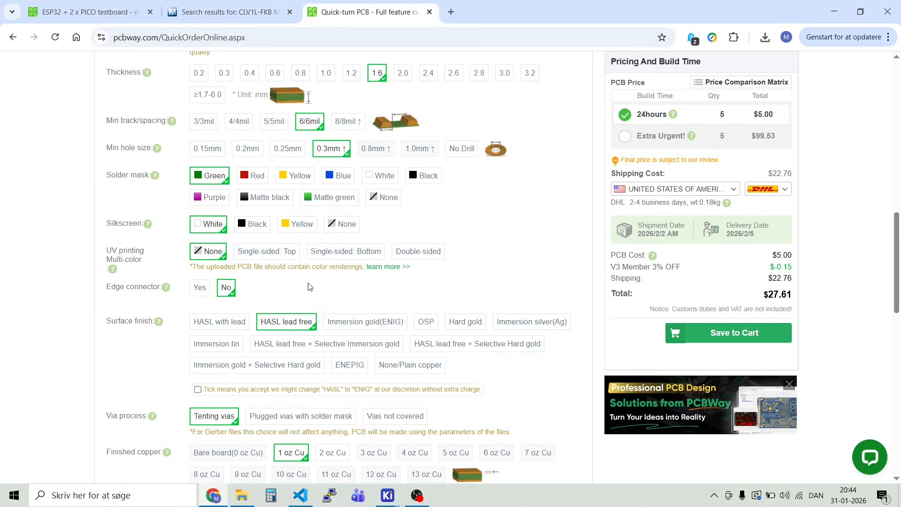
Step: Review the remaining quote options, including copper weight, SMD-Stencil and Assembly Service, along with the build time and total price
scroll(308, 287, "down", 9)
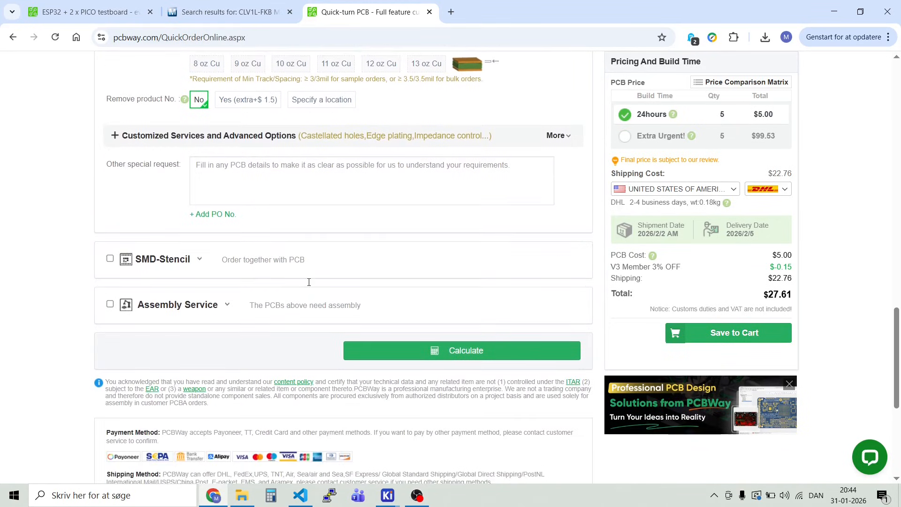
scroll(309, 282, "down", 1)
scroll(307, 291, "down", 2)
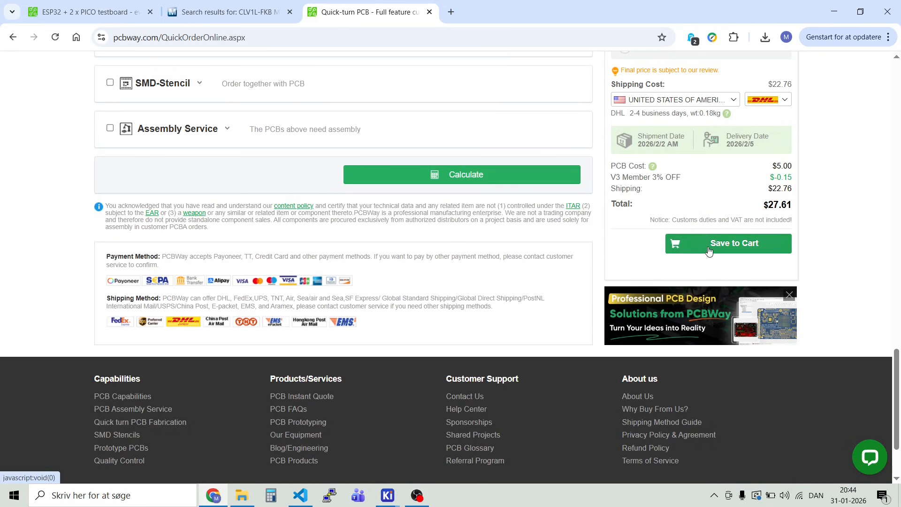
scroll(606, 273, "up", 4)
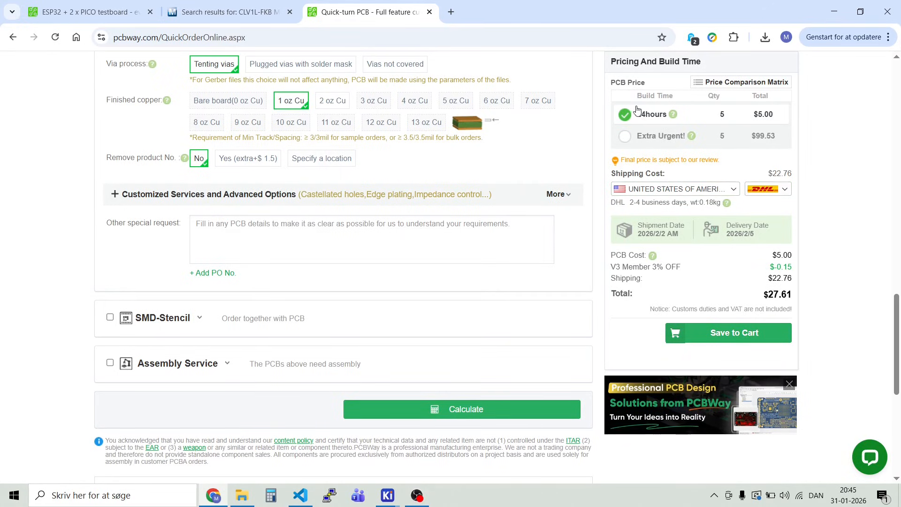
scroll(558, 272, "up", 10)
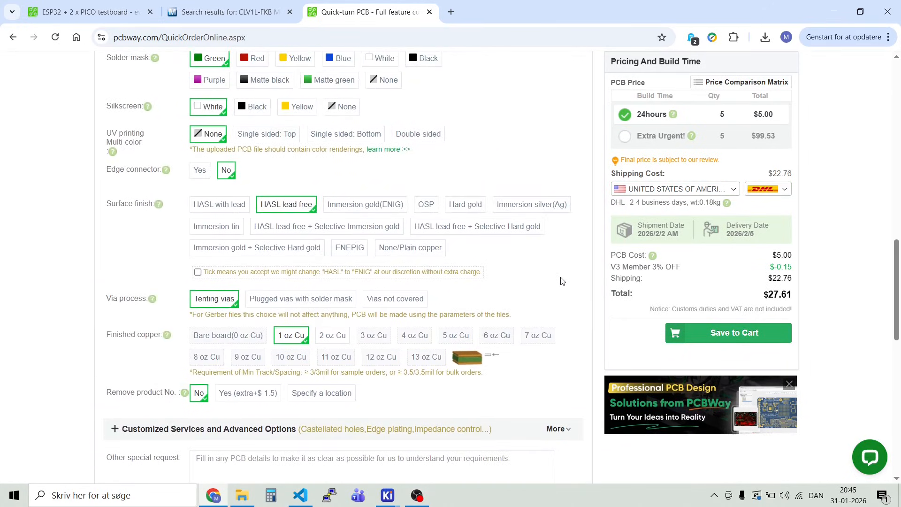
scroll(561, 281, "up", 5)
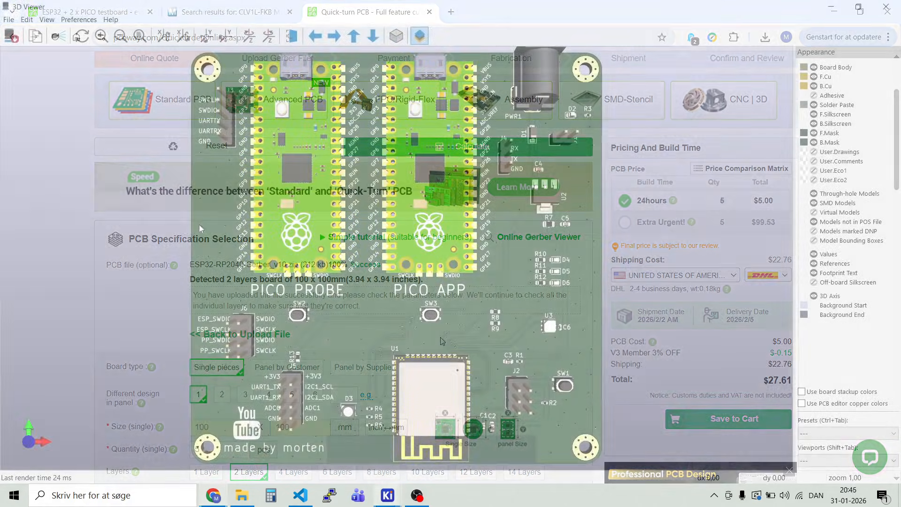
Step: Switch to KiCad's 3D Viewer and inspect the board's back side, front side and a tilted front view
scroll(535, 238, "down", 1)
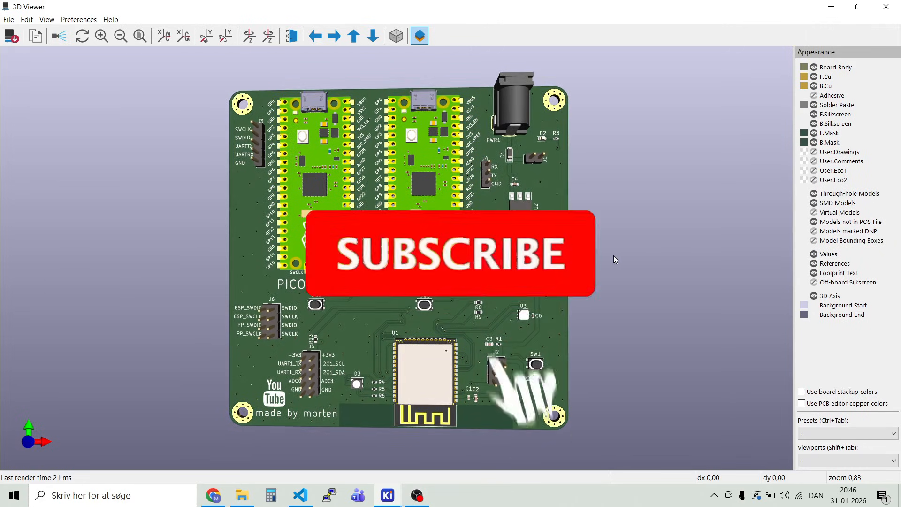
left_click(292, 36)
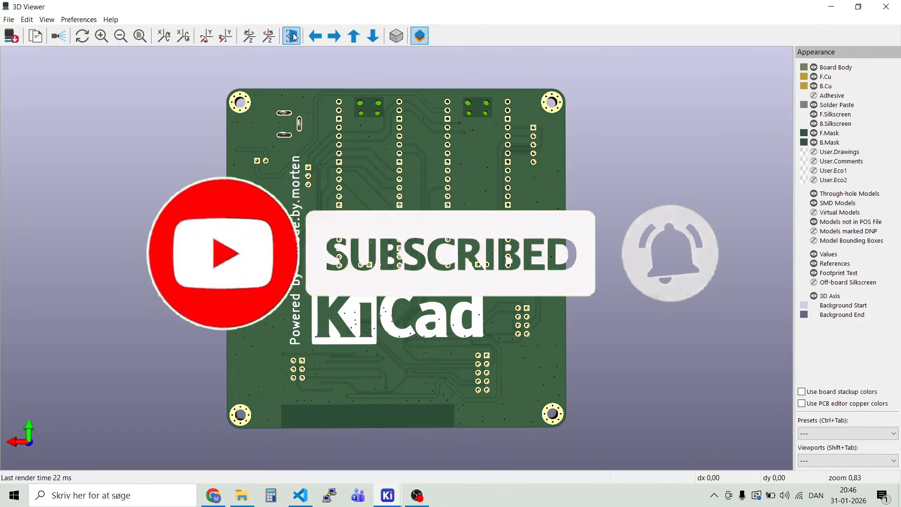
left_click(292, 36)
left_click_drag(214, 244, 214, 214)
left_click_drag(518, 343, 590, 338)
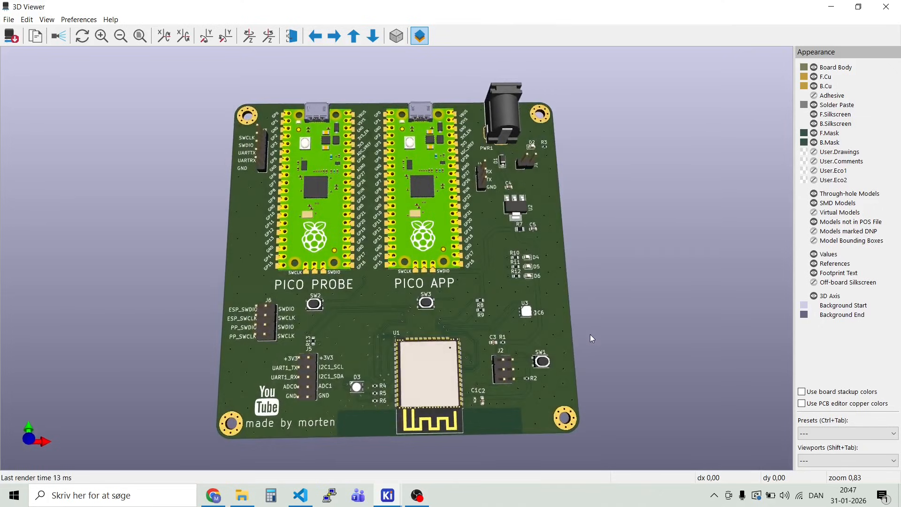
Step: Examine the PICO PROBE and PICO APP modules, their pin labels and the nearby switches up close in 3D
scroll(293, 309, "up", 8)
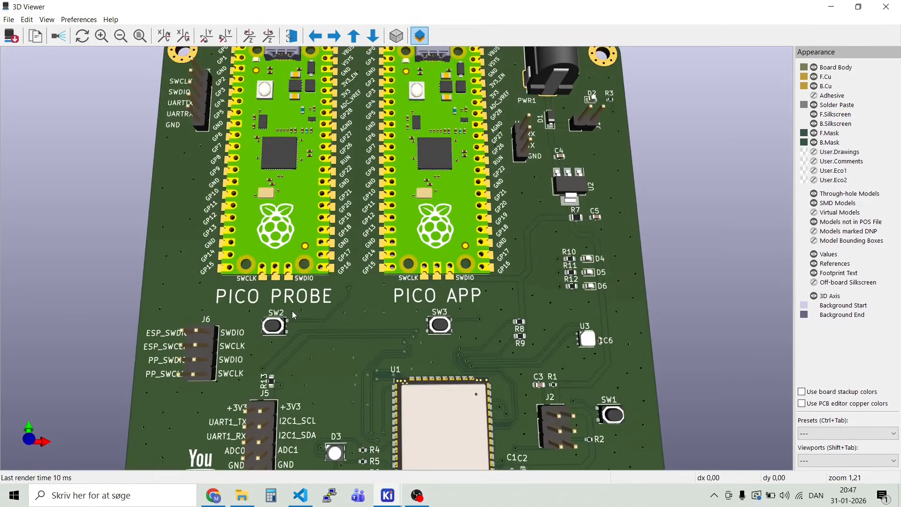
scroll(292, 318, "up", 2)
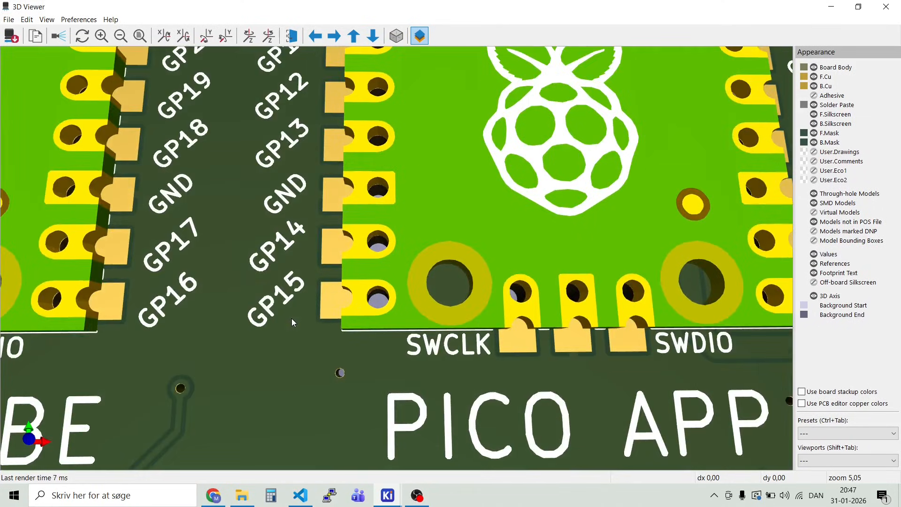
left_click_drag(227, 288, 330, 322)
scroll(477, 344, "down", 2)
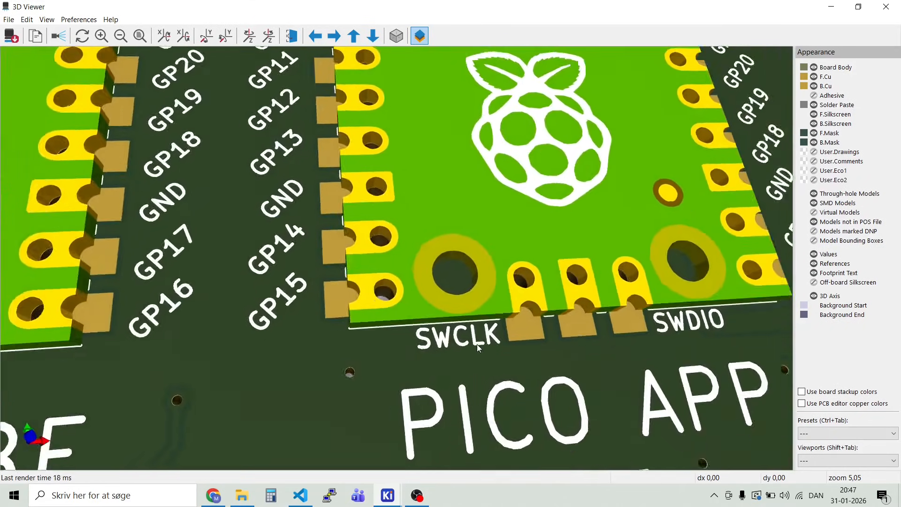
scroll(521, 345, "down", 1)
scroll(521, 345, "down", 1)
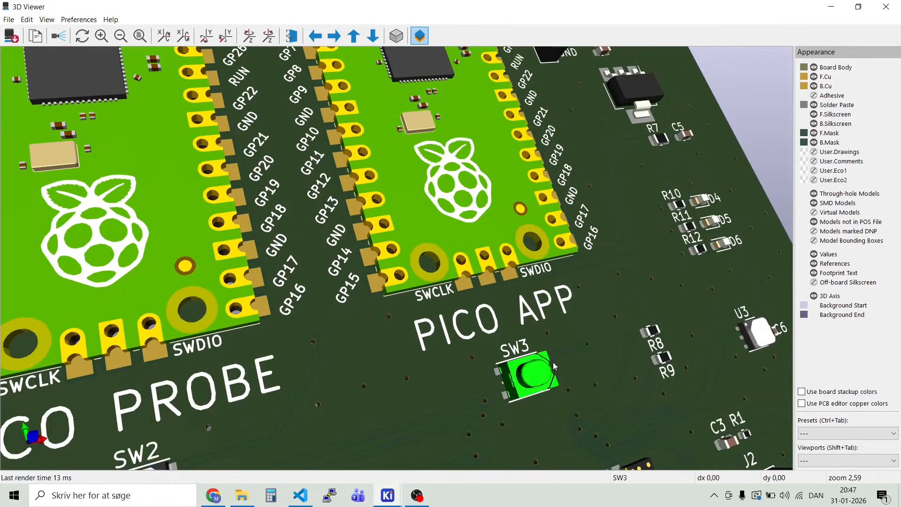
left_click_drag(535, 347, 448, 341)
scroll(447, 341, "up", 9, "shift")
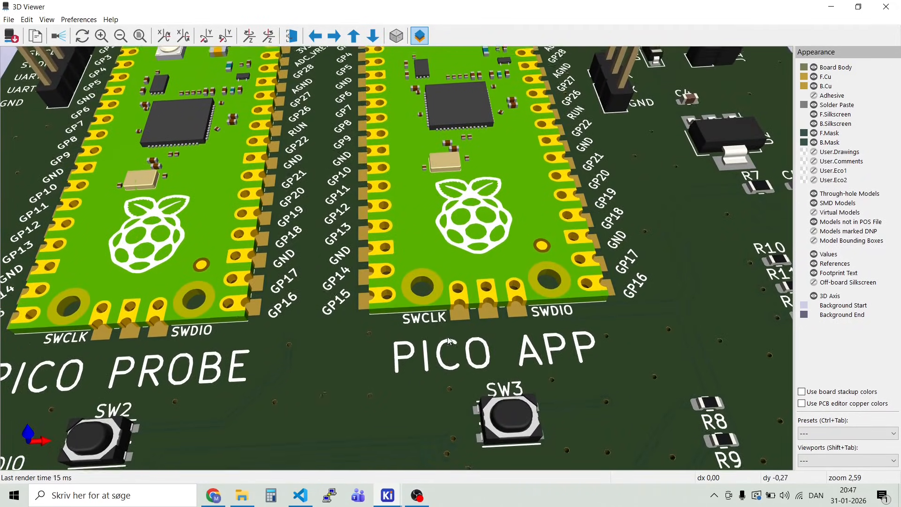
scroll(447, 336, "up", 4, "shift")
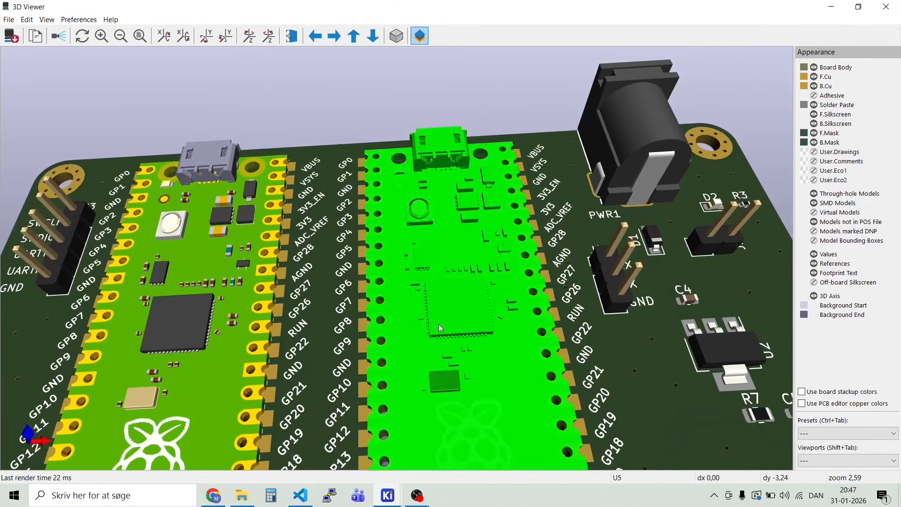
Step: Examine the power section around U2 and the LEDs D4 to D6 with their resistors from a low side angle
left_click_drag(494, 341, 737, 325)
scroll(596, 342, "up", 10)
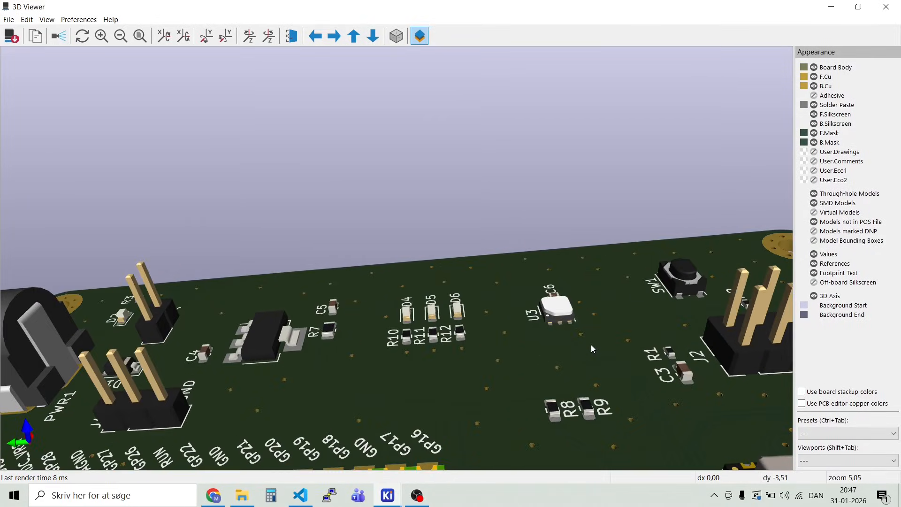
left_click_drag(537, 376, 383, 398)
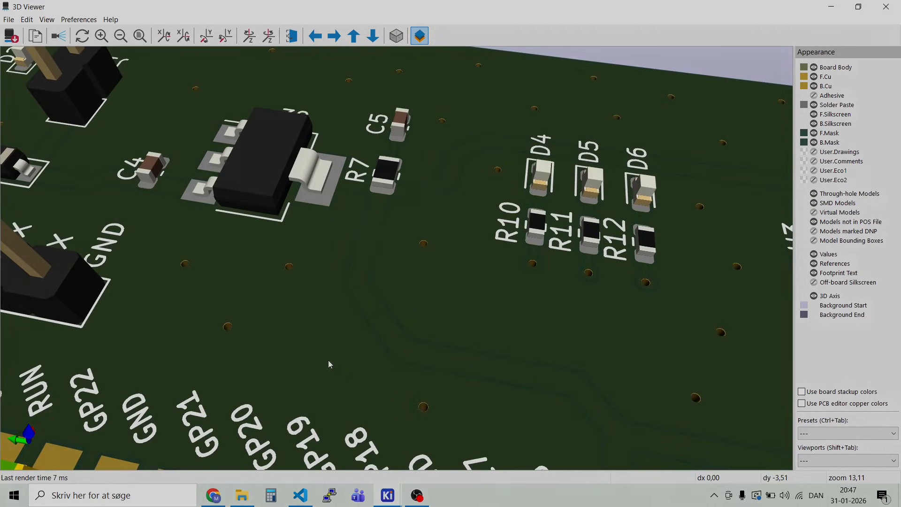
left_click(47, 19)
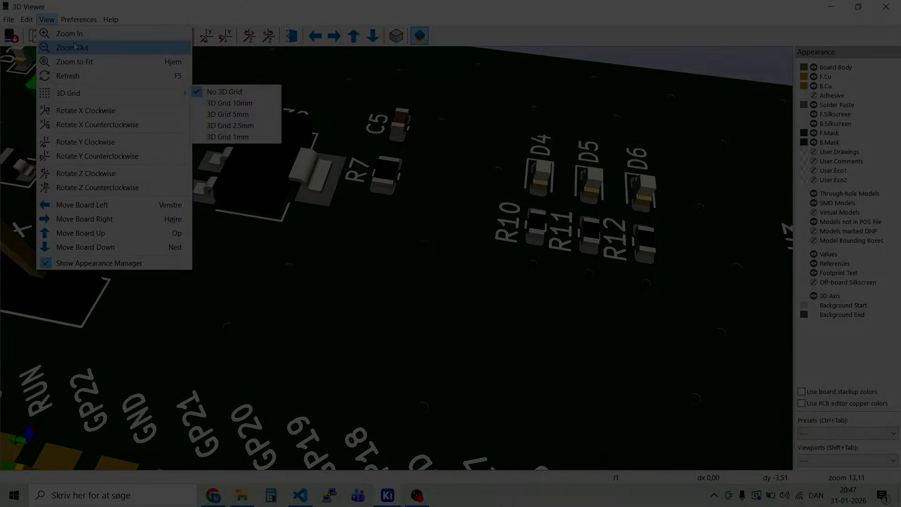